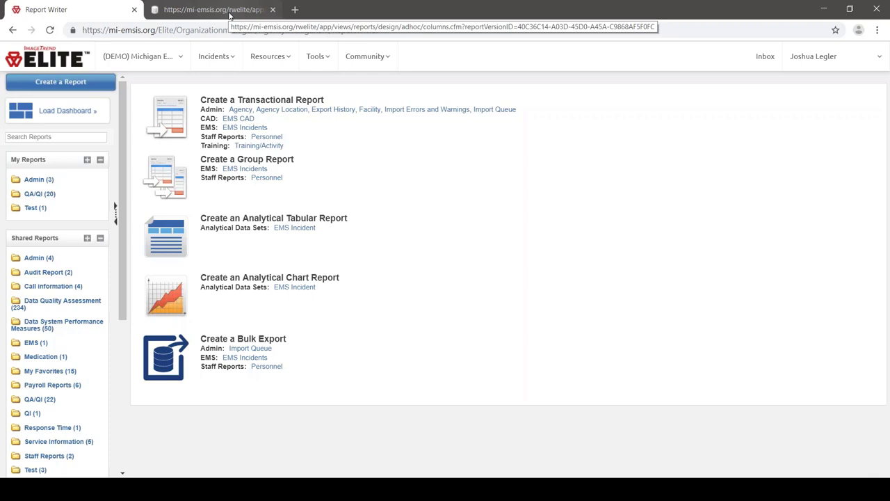
In the unsaved EMS Incidents report, create a custom column of type Count named "Count" over all rows
{"action": "left_click", "coordinate": [230, 10]}
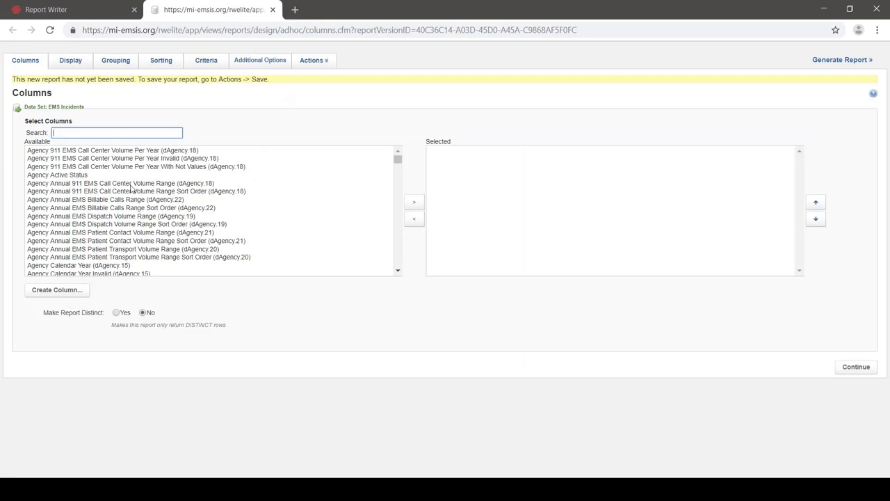
{"action": "left_click", "coordinate": [67, 293]}
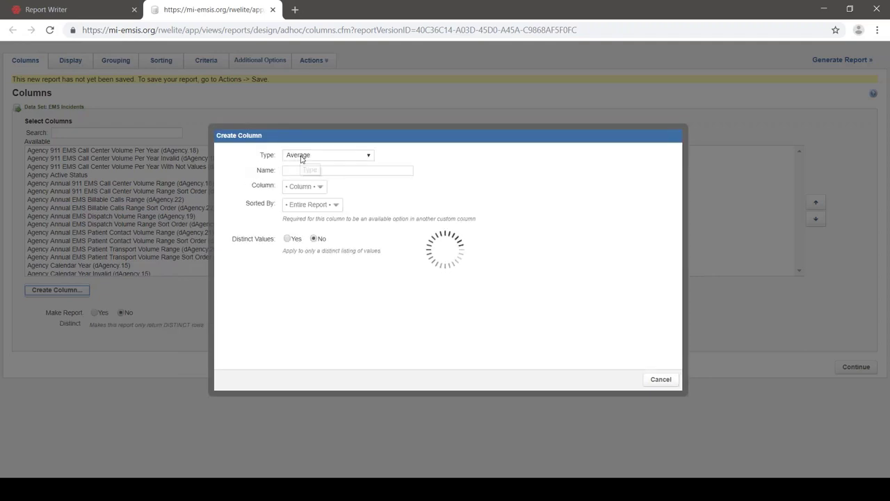
{"action": "left_click", "coordinate": [301, 159]}
{"action": "left_click", "coordinate": [295, 174]}
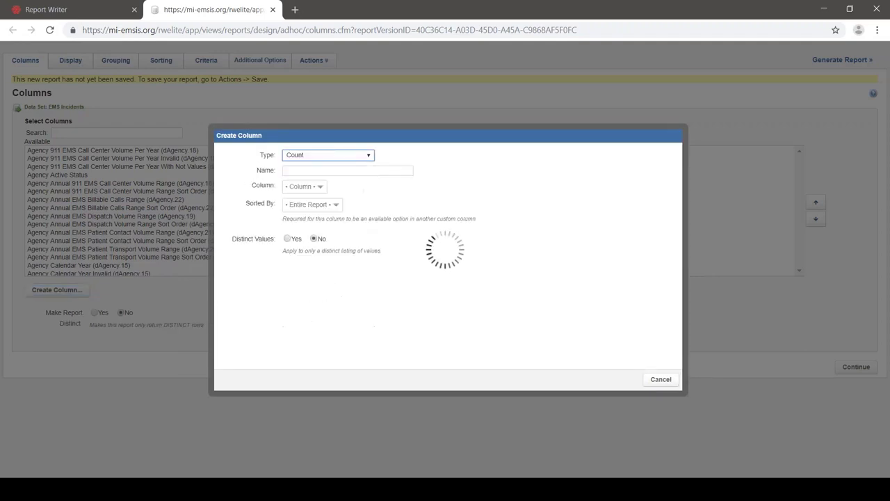
{"action": "left_click", "coordinate": [301, 169]}
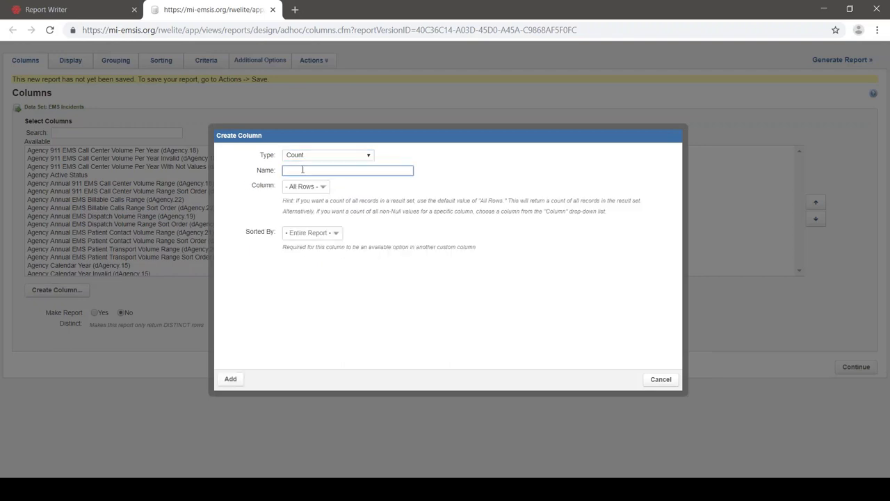
{"action": "type", "text": "Count"}
{"action": "left_click", "coordinate": [230, 379]}
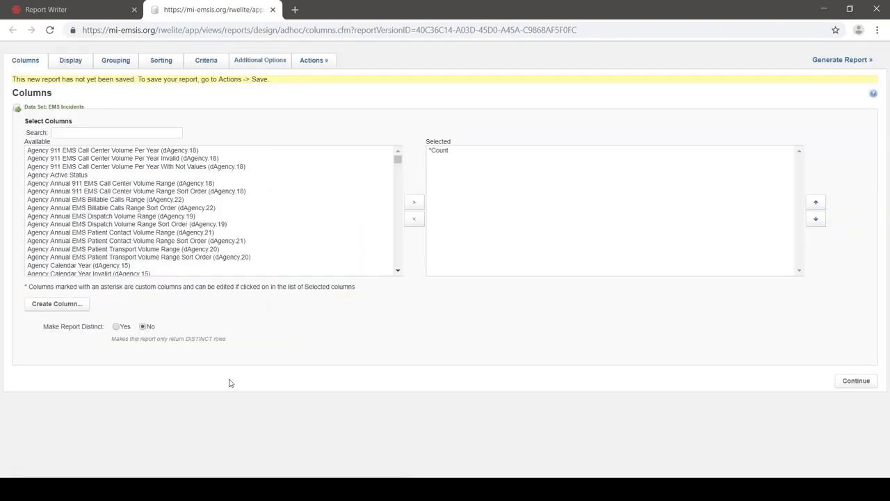
Turn on the Count and Total group summaries for the Count column in the display options
{"action": "left_click", "coordinate": [63, 61]}
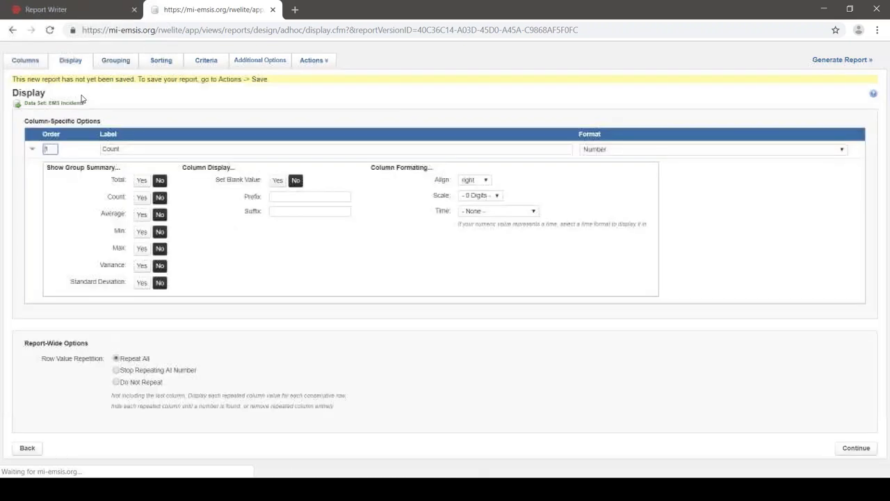
{"action": "left_click", "coordinate": [141, 198]}
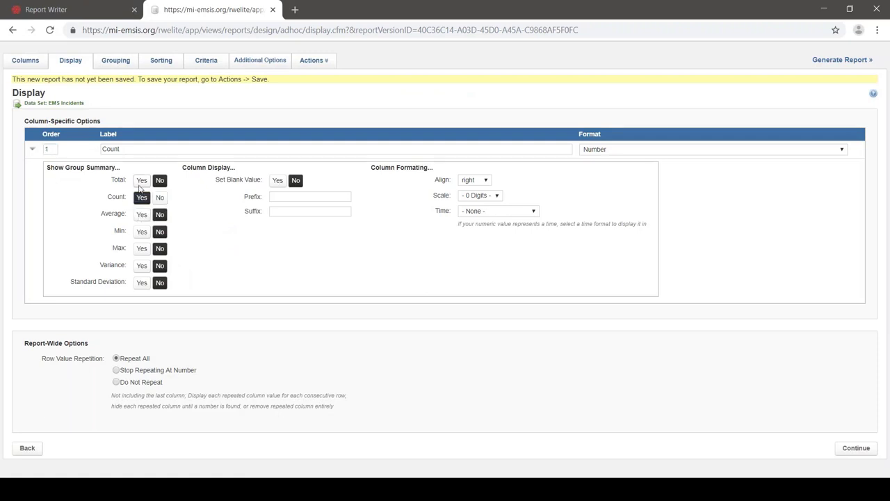
{"action": "left_click", "coordinate": [142, 182]}
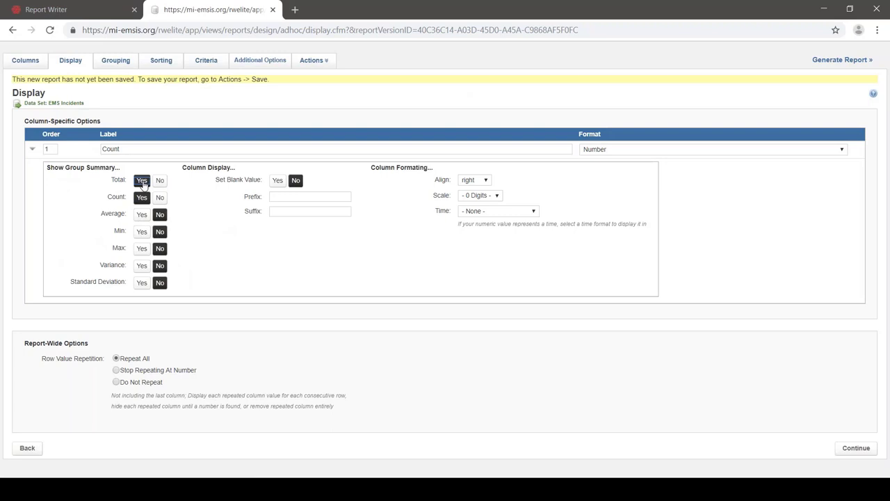
Add a criterion limiting the report to Agency Region is equal to Region 8, and generate the report
{"action": "left_click", "coordinate": [213, 67]}
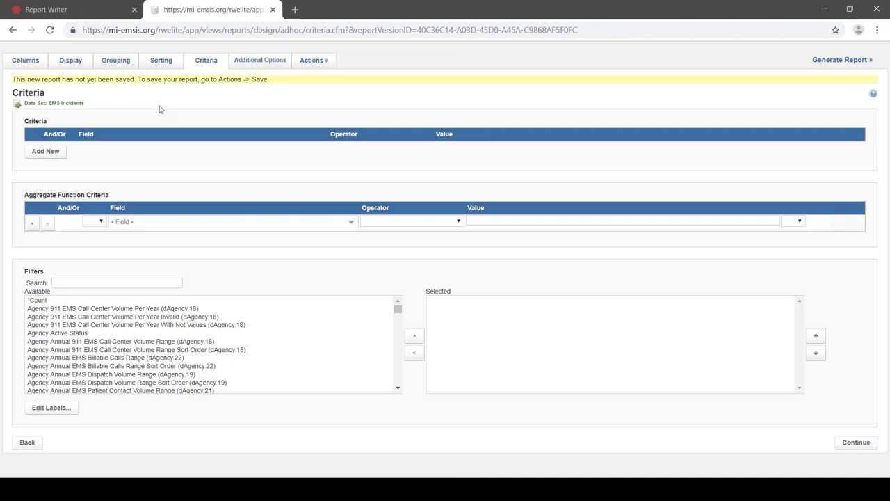
{"action": "left_click", "coordinate": [60, 156]}
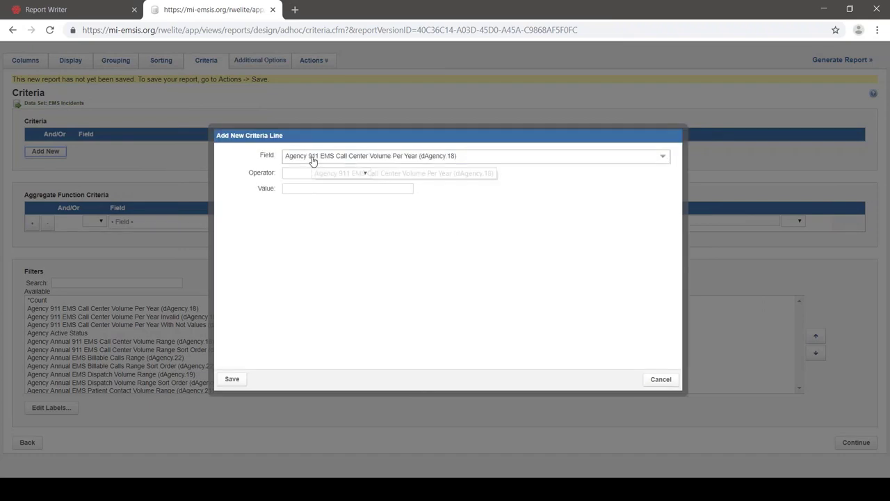
{"action": "left_click", "coordinate": [313, 160]}
{"action": "type", "text": "region"}
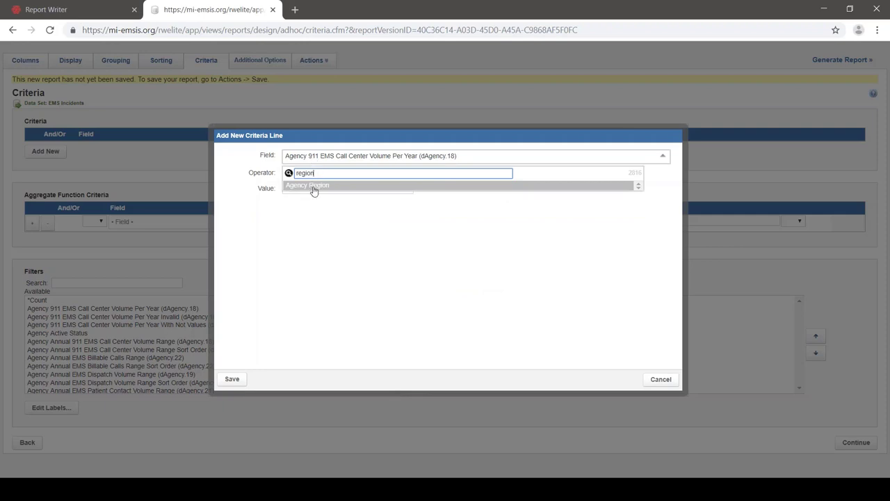
{"action": "left_click", "coordinate": [314, 188]}
{"action": "left_click", "coordinate": [323, 176]}
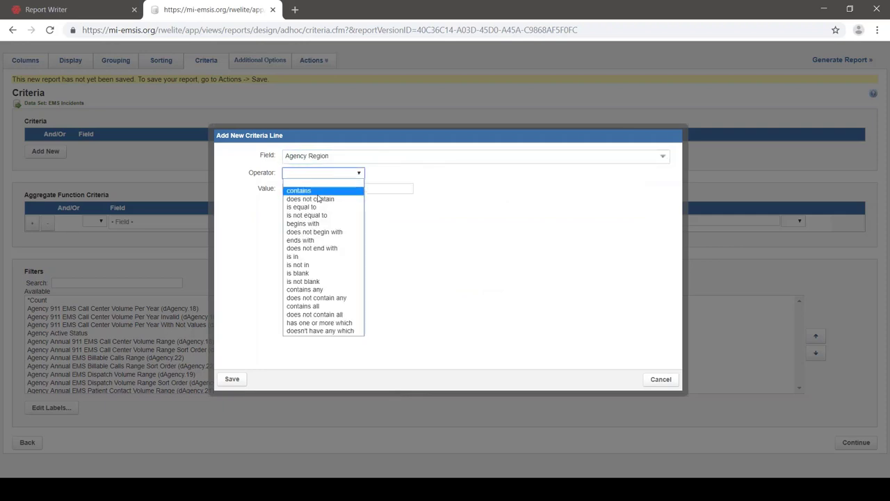
{"action": "left_click", "coordinate": [315, 207]}
{"action": "left_click", "coordinate": [317, 192]}
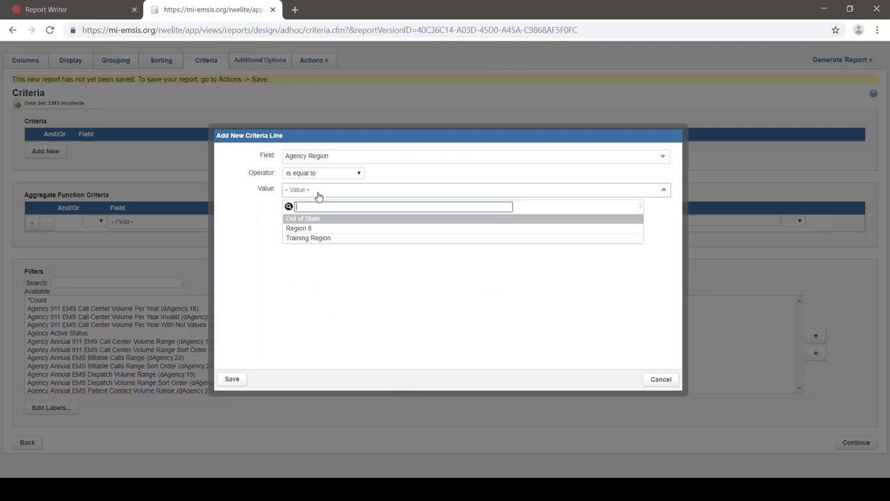
{"action": "left_click", "coordinate": [316, 229]}
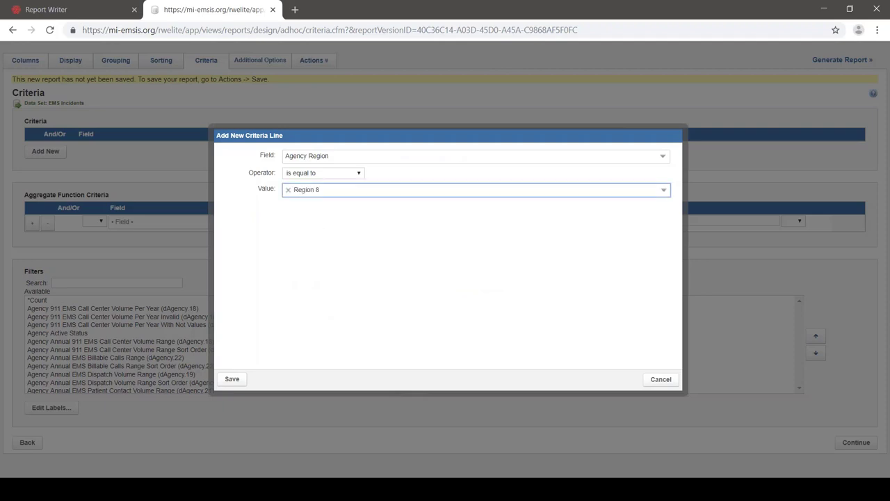
{"action": "left_click", "coordinate": [233, 379]}
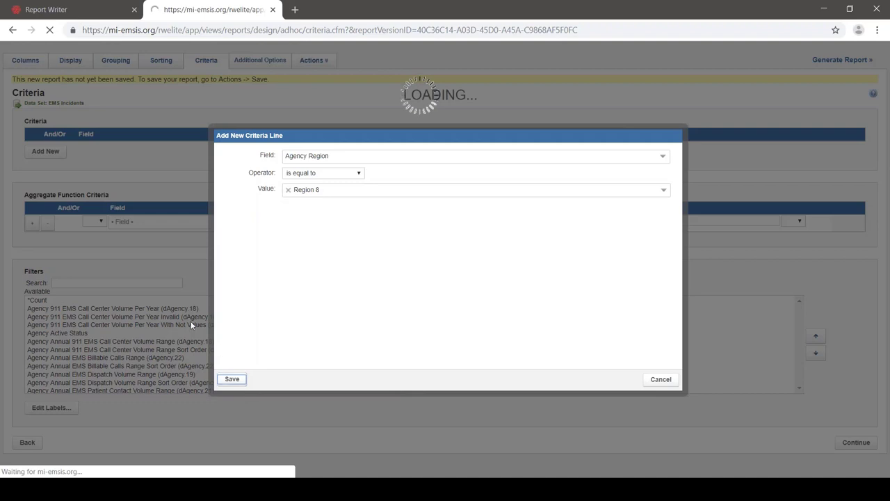
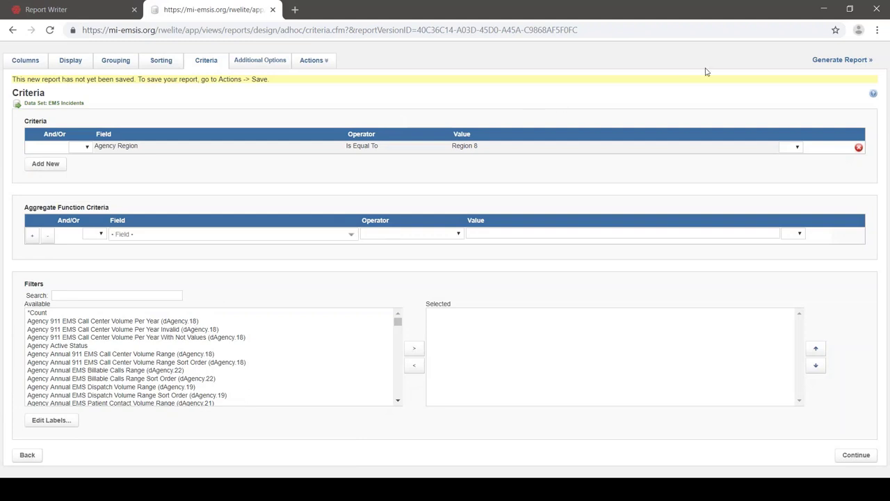
{"action": "left_click", "coordinate": [819, 62]}
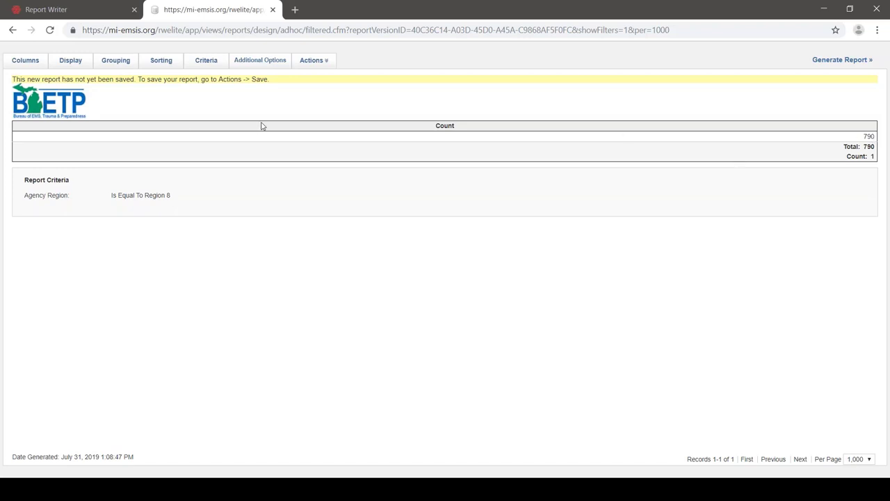
Open the nemsis.org website in a new browser tab
{"action": "left_click", "coordinate": [295, 10]}
{"action": "type", "text": "nemsis"}
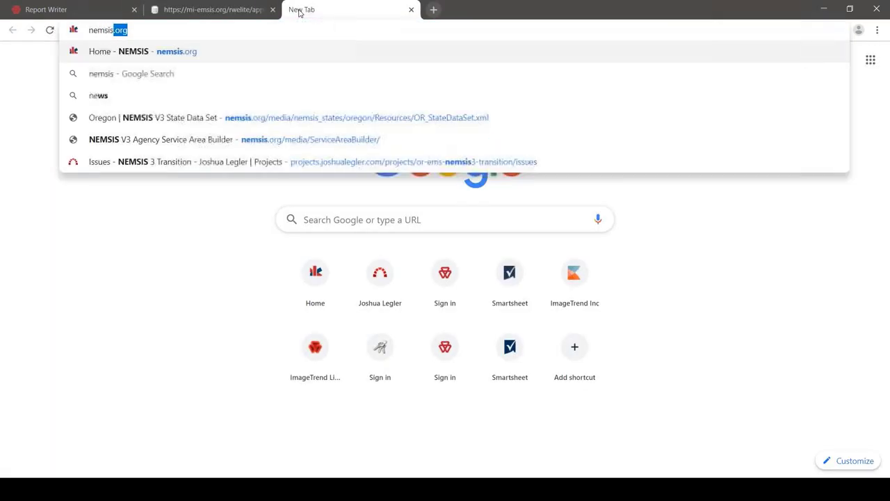
{"action": "type", "text": ".org"}
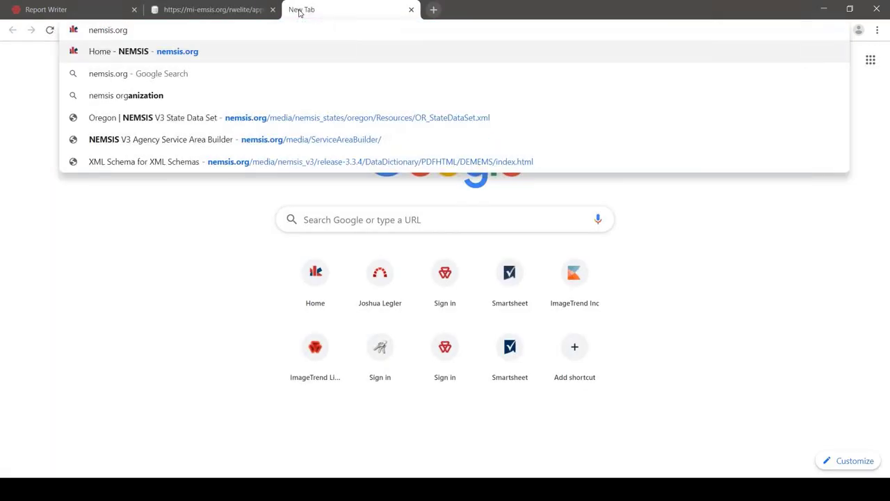
{"action": "key", "text": "Return"}
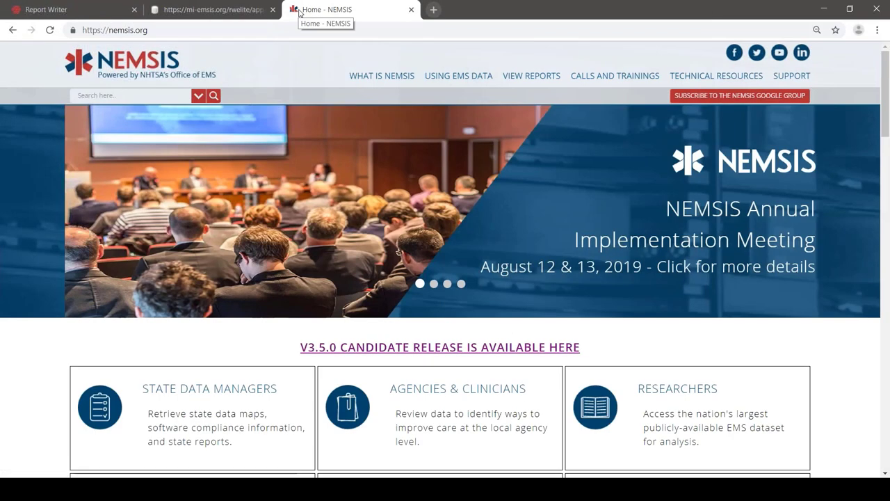
Open the web version of the NEMSIS Version 3.4.0 data dictionary from the technical resources
{"action": "mouse_move", "coordinate": [686, 76]}
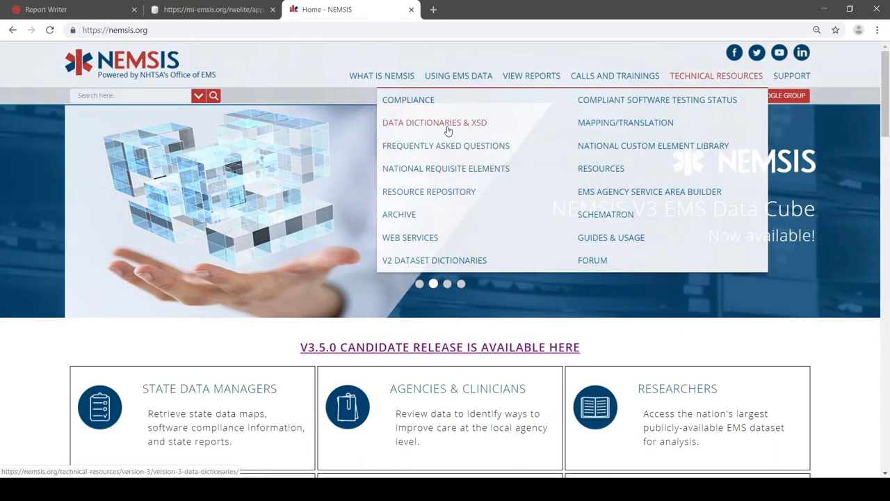
{"action": "left_click", "coordinate": [447, 130]}
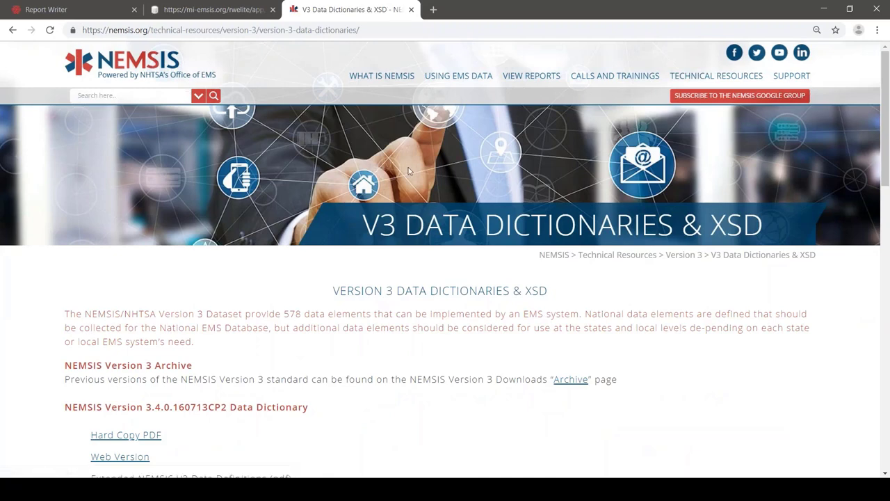
{"action": "scroll", "coordinate": [211, 360], "scroll_direction": "down", "scroll_amount": 2}
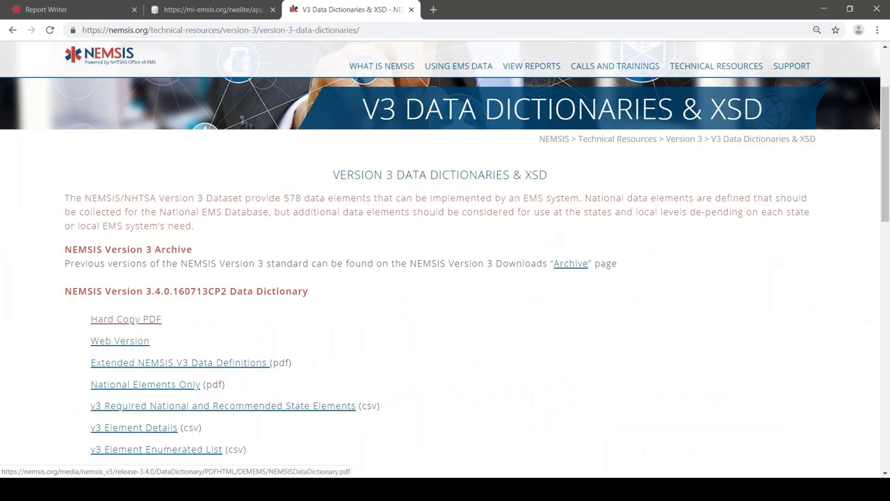
{"action": "left_click", "coordinate": [118, 341]}
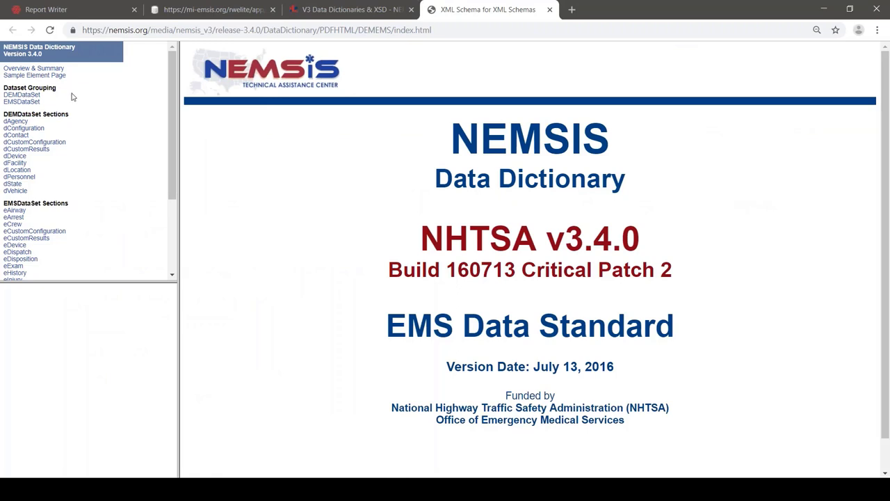
Examine the sections of the DEMDataSet and EMSDataSet groupings in the data dictionary
{"action": "left_click", "coordinate": [35, 97]}
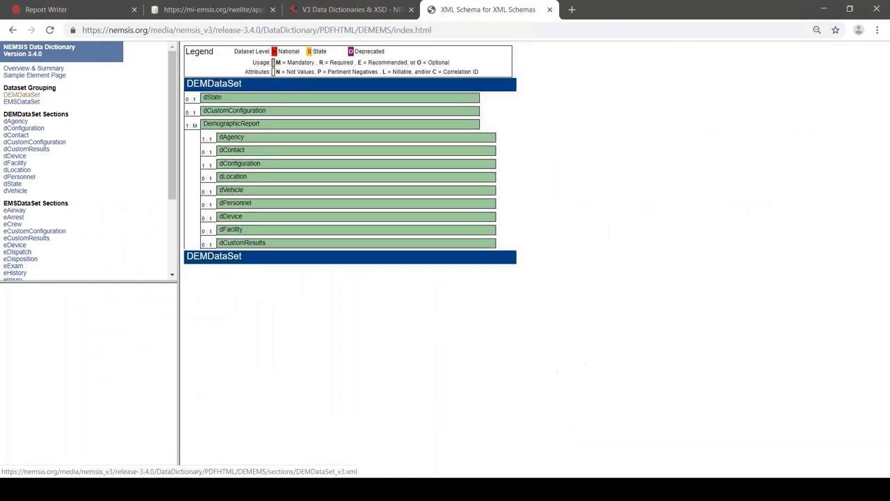
{"action": "left_click", "coordinate": [32, 102]}
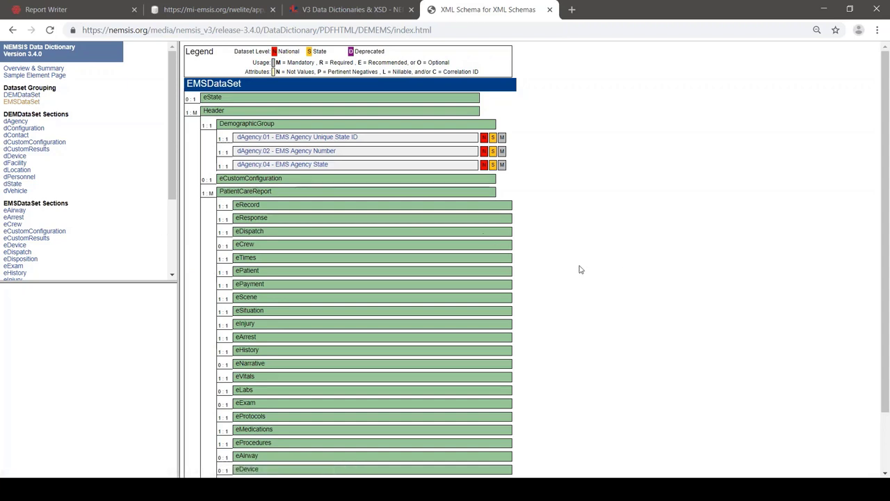
{"action": "scroll", "coordinate": [610, 277], "scroll_direction": "down", "scroll_amount": 2}
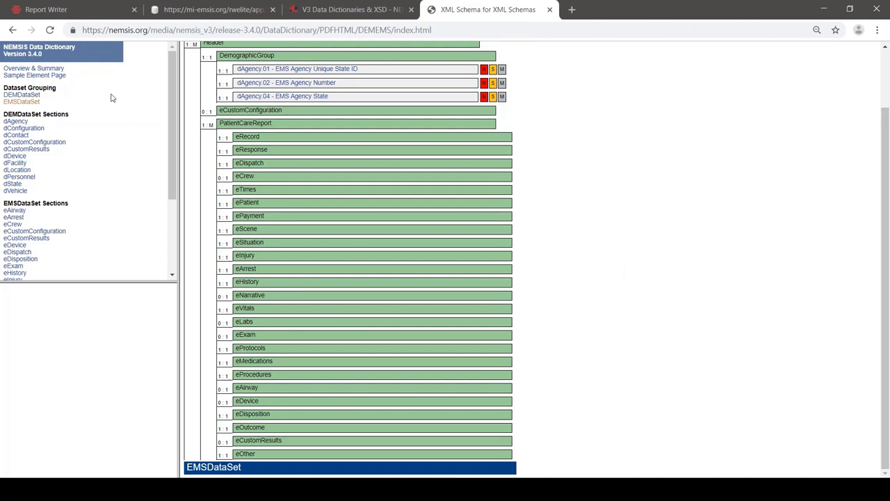
{"action": "left_click", "coordinate": [63, 9]}
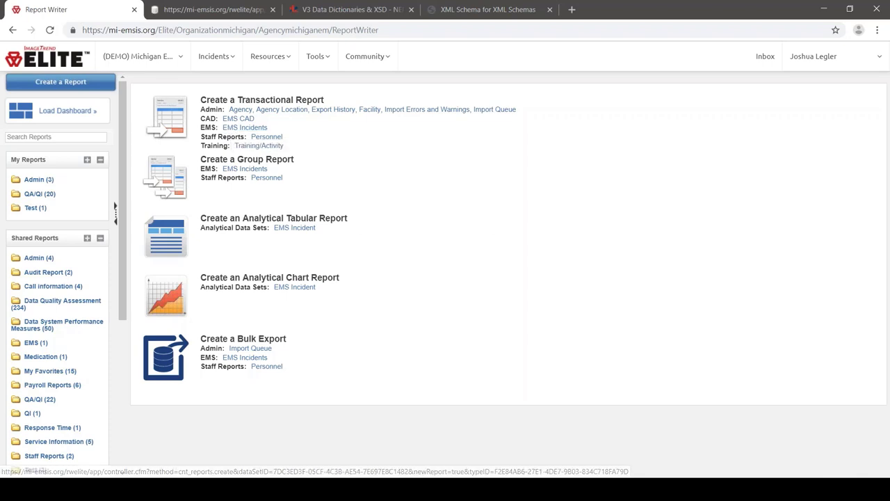
{"action": "left_click", "coordinate": [311, 12]}
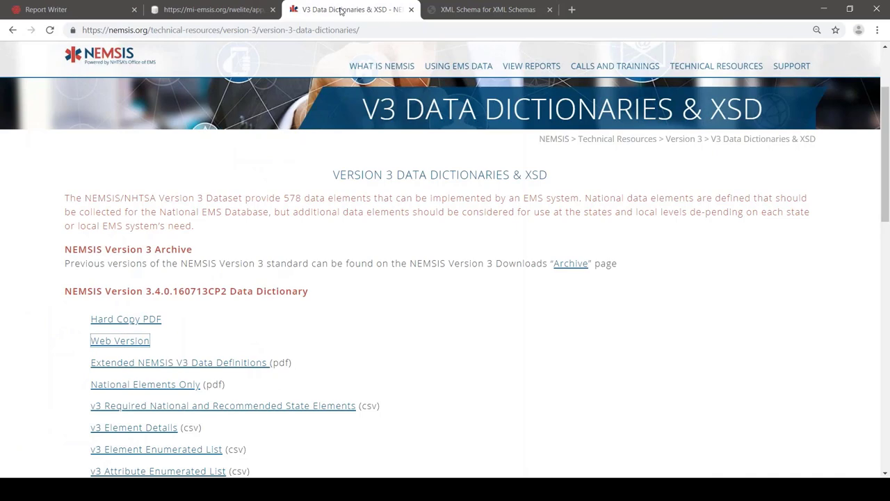
{"action": "key", "text": "ctrl+Tab"}
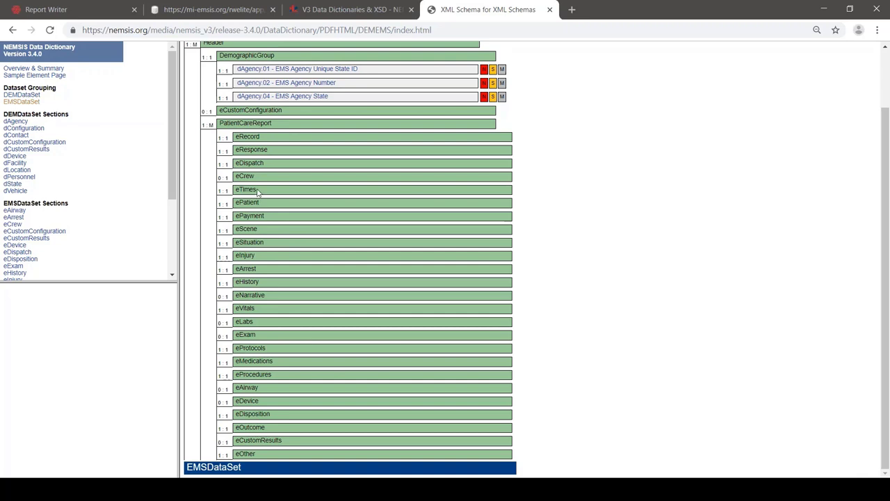
Look up the data type of eResponse.14 - EMS Unit Call Sign in the eResponse section, and return to the generated report
{"action": "left_click_drag", "start_coordinate": [240, 150], "coordinate": [271, 153]}
{"action": "scroll", "coordinate": [106, 219], "scroll_direction": "down", "scroll_amount": 3}
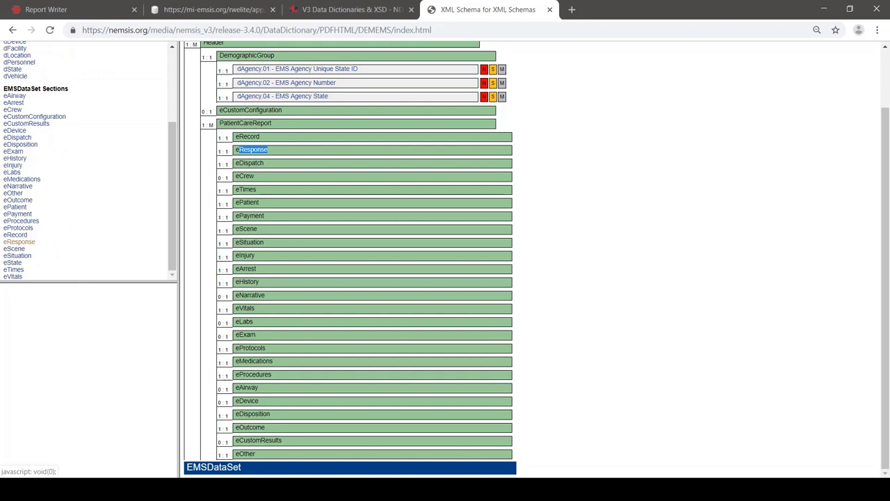
{"action": "left_click", "coordinate": [19, 241]}
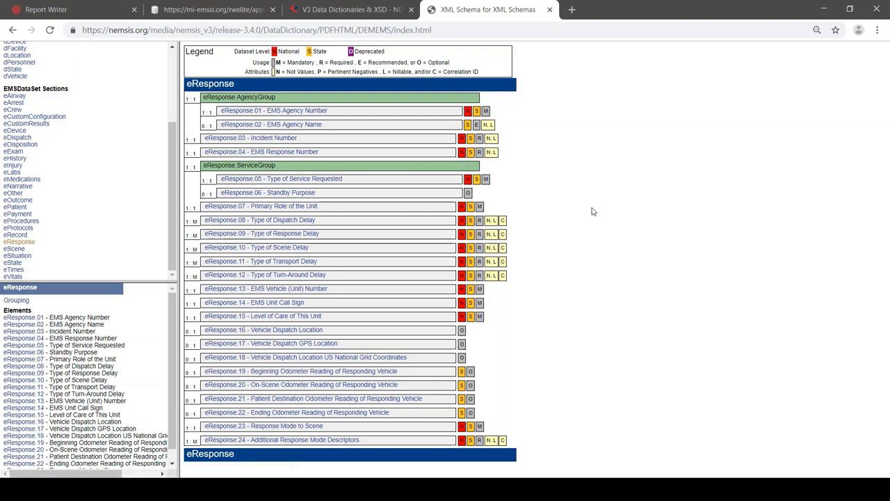
{"action": "left_click", "coordinate": [278, 304]}
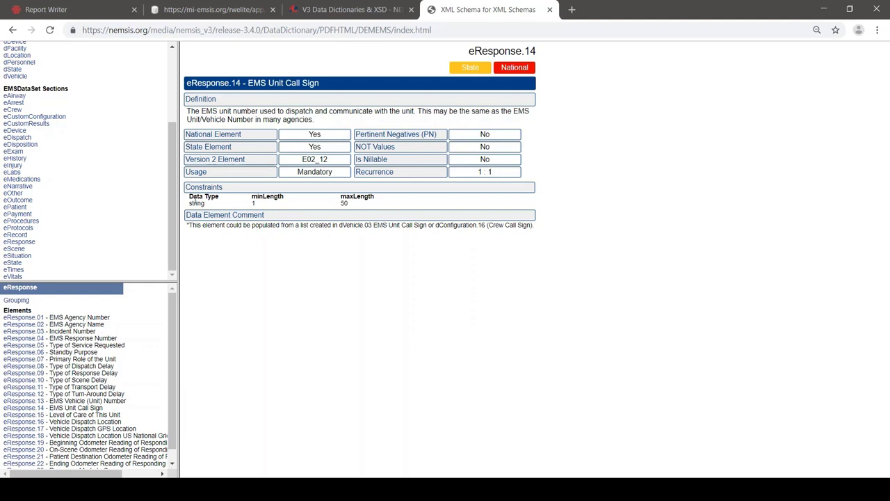
{"action": "left_click_drag", "start_coordinate": [190, 202], "coordinate": [205, 203]}
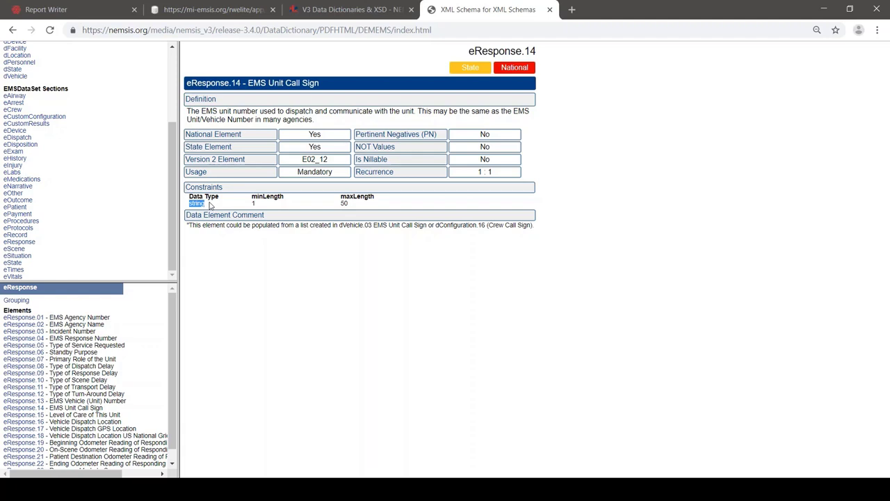
{"action": "left_click", "coordinate": [210, 8]}
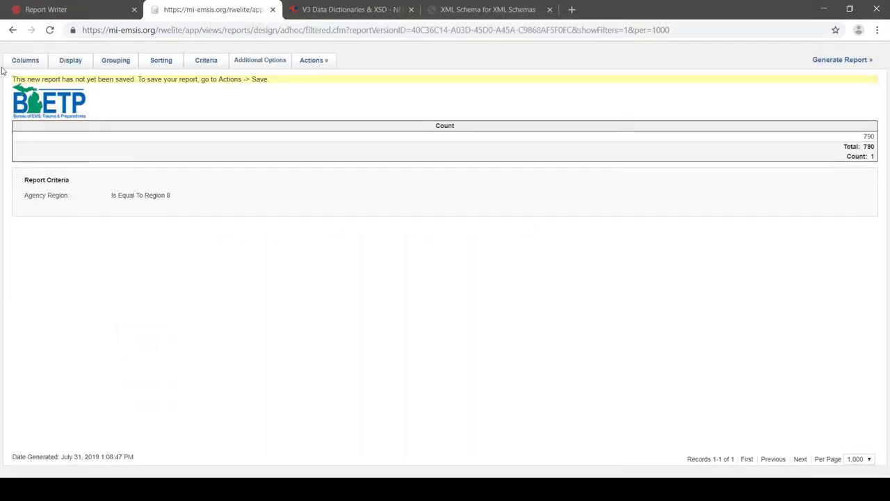
Add the Response EMS Unit Call Sign (eResponse.14) column to the report alongside the count, and generate the report
{"action": "left_click", "coordinate": [18, 66]}
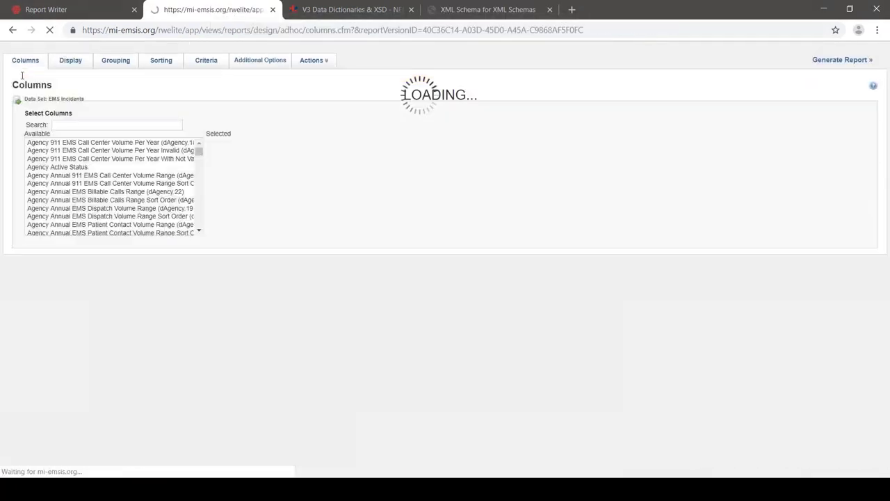
{"action": "left_click", "coordinate": [127, 133]}
{"action": "type", "text": "eresponse 14"}
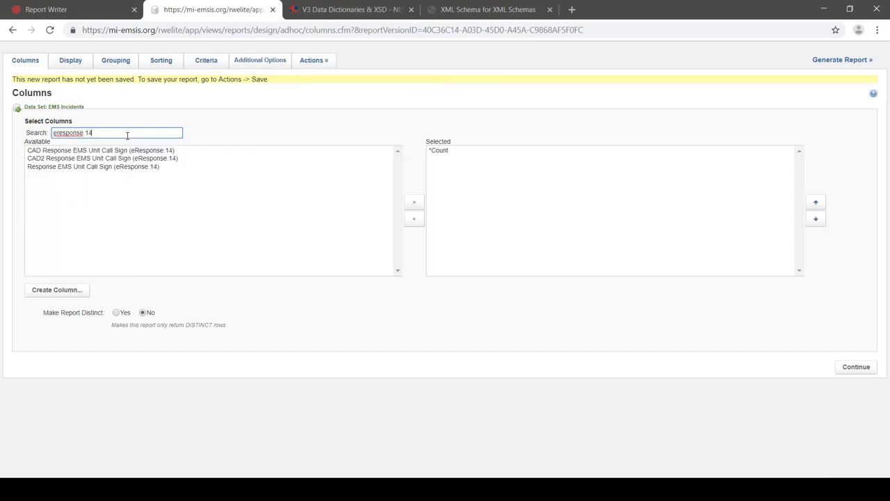
{"action": "left_click", "coordinate": [90, 168]}
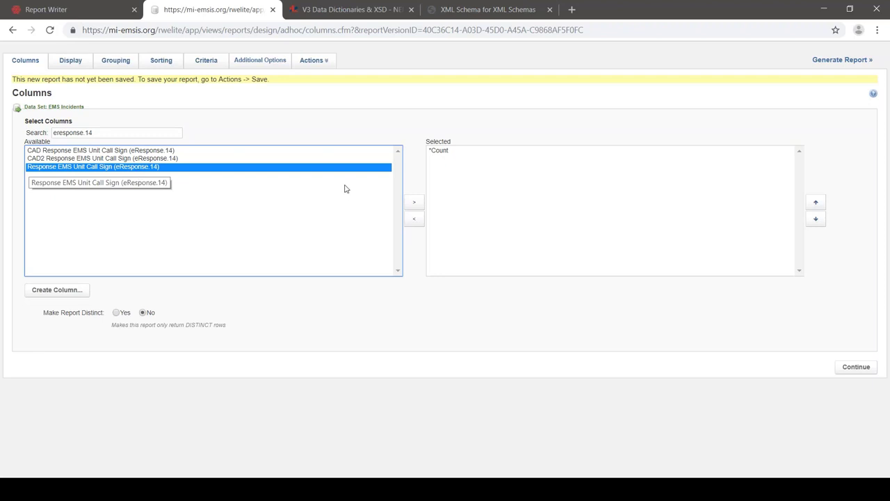
{"action": "left_click", "coordinate": [414, 203]}
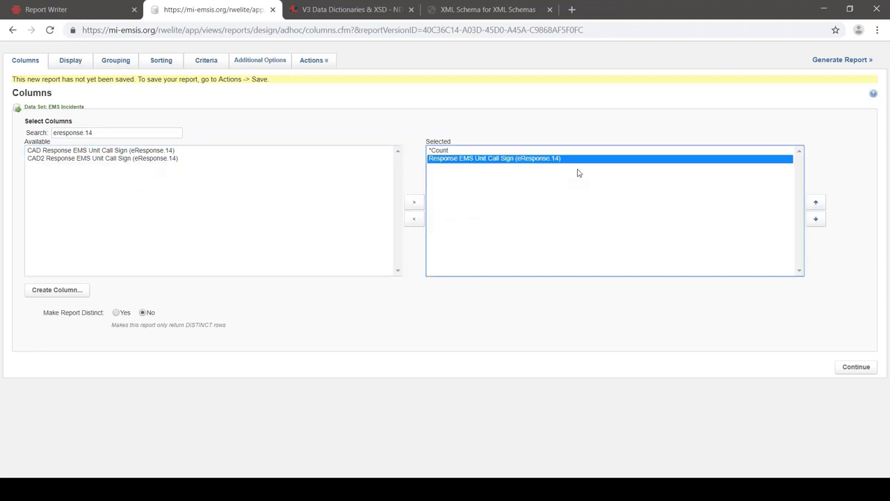
{"action": "left_click", "coordinate": [842, 64]}
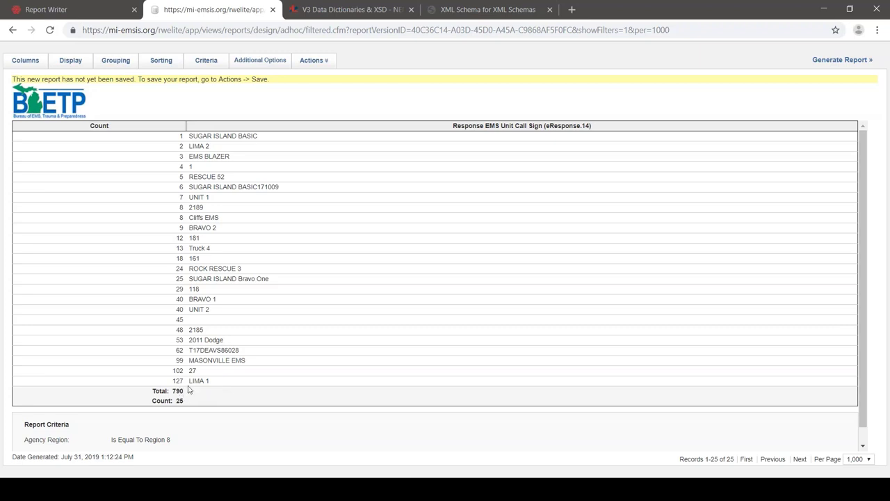
Start a new criteria line for Response EMS Unit Call Sign (eResponse.14) and examine the operators offered for it
{"action": "left_click", "coordinate": [204, 70]}
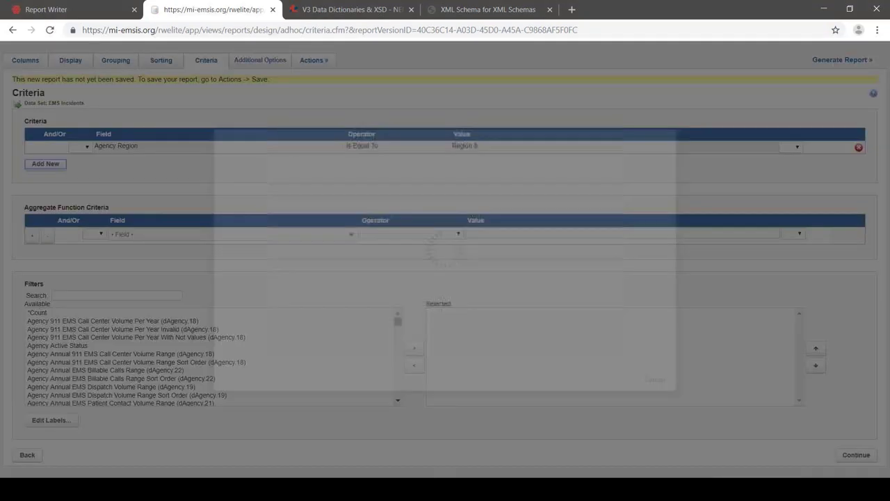
{"action": "left_click", "coordinate": [47, 164]}
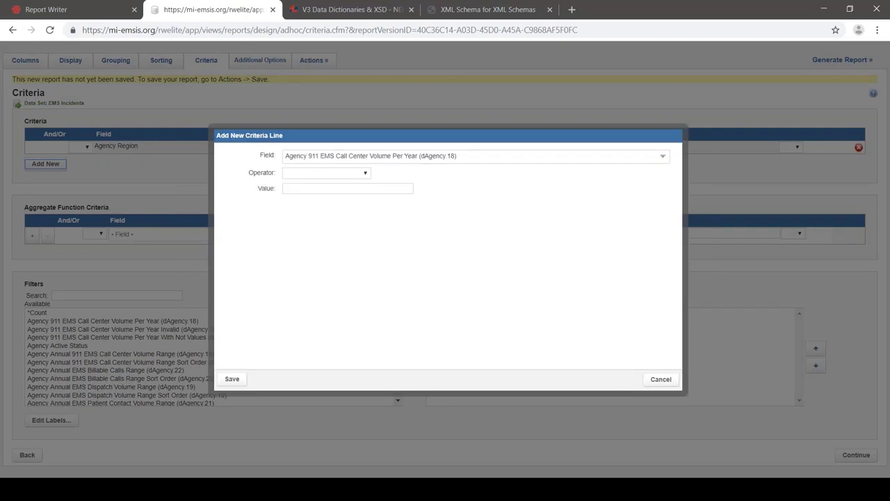
{"action": "left_click", "coordinate": [313, 160]}
{"action": "type", "text": "er"}
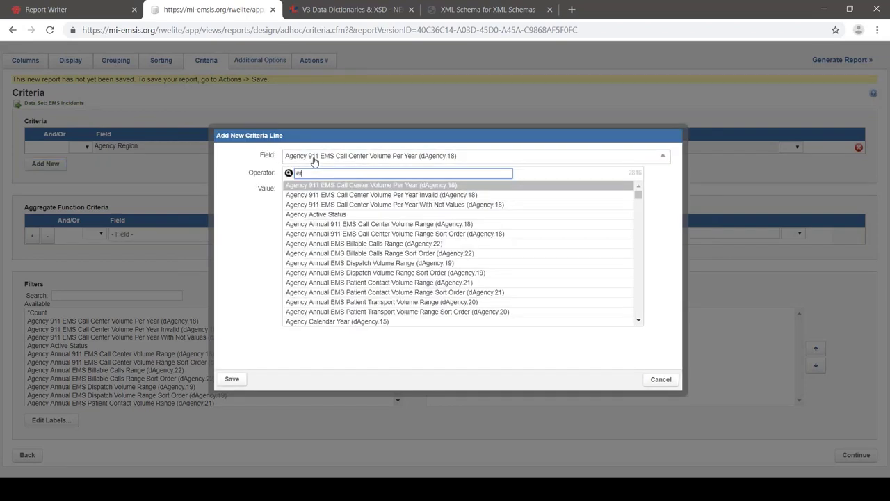
{"action": "type", "text": "esponse.14"}
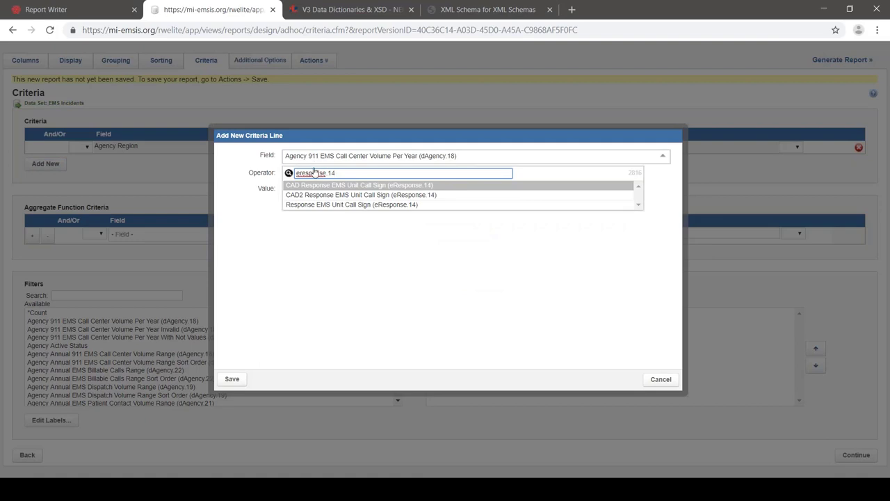
{"action": "left_click", "coordinate": [312, 204]}
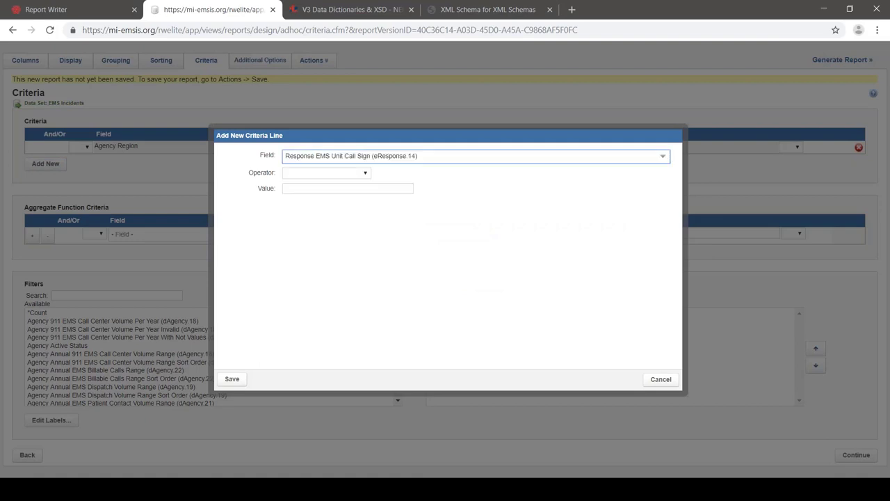
{"action": "left_click", "coordinate": [358, 173]}
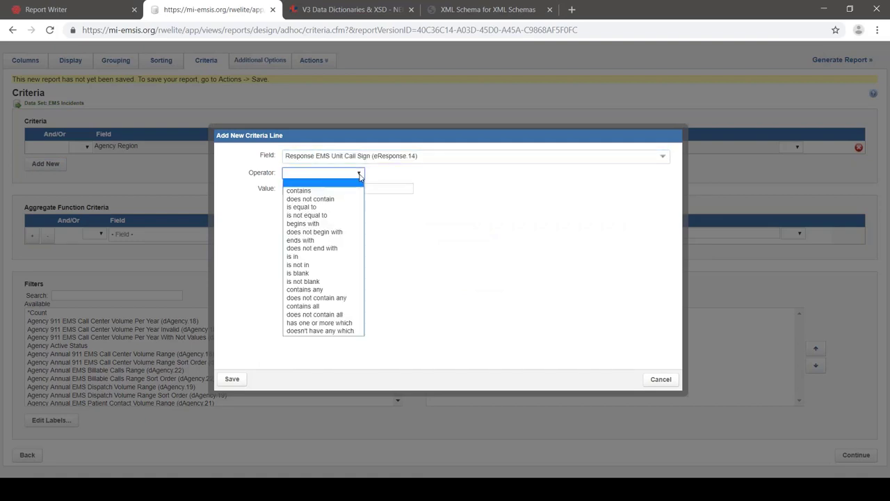
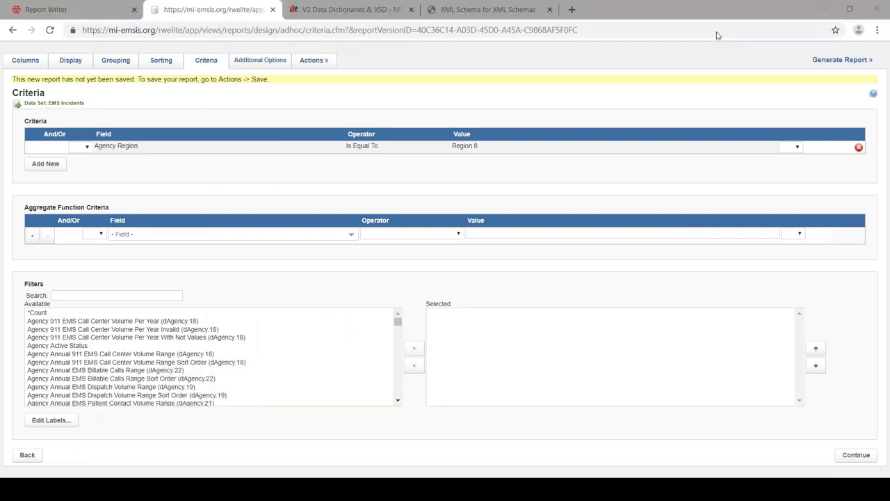
Look up the data type and fraction digits of eResponse.22 - Ending Odometer Reading of Responding Vehicle in the NEMSIS data dictionary
{"action": "left_click", "coordinate": [485, 9]}
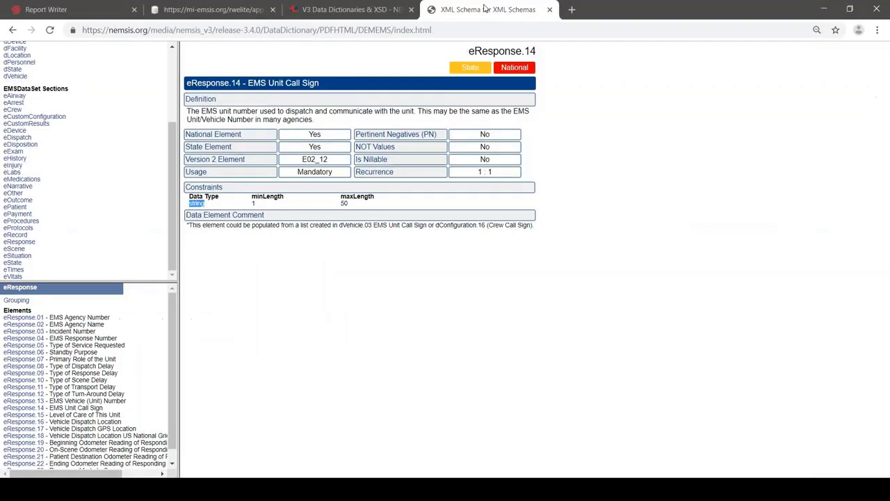
{"action": "left_click", "coordinate": [12, 30]}
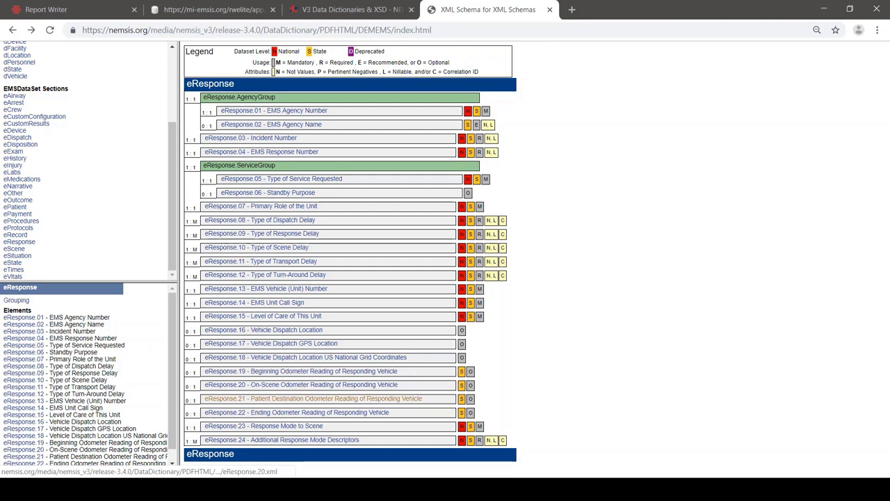
{"action": "left_click", "coordinate": [287, 414]}
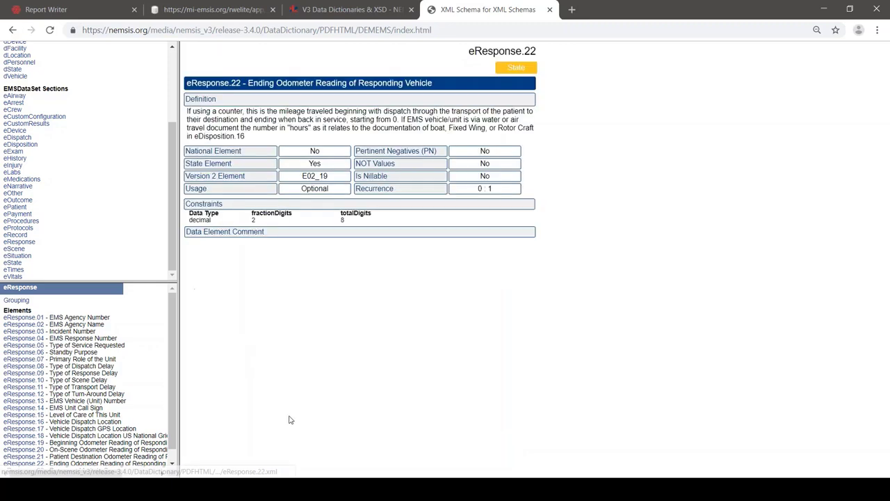
{"action": "double_click", "coordinate": [194, 219]}
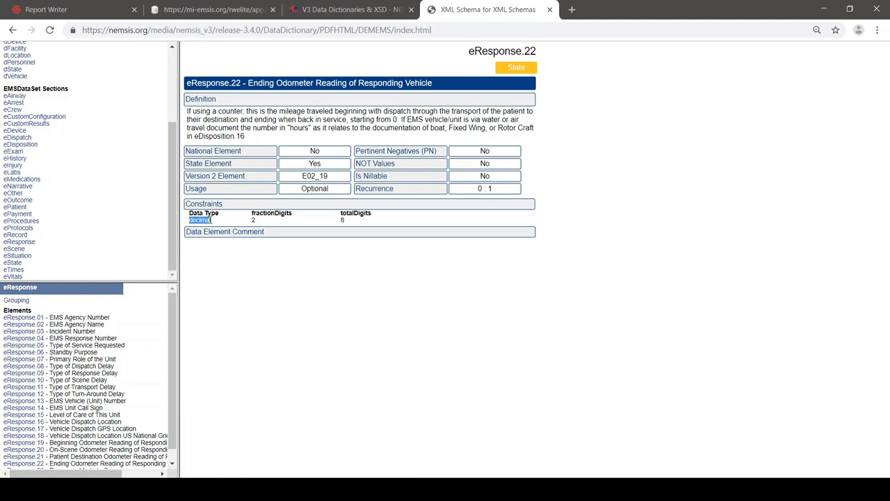
{"action": "double_click", "coordinate": [254, 219]}
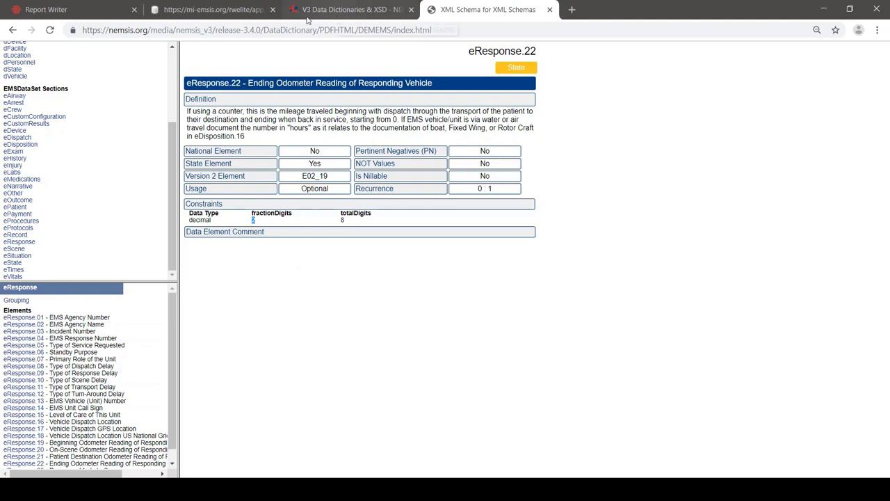
Back in the report criteria, examine the operators offered for Response Ending Vehicle Odometer Reading (eResponse.22) in a new criteria line and cancel it
{"action": "left_click", "coordinate": [212, 10]}
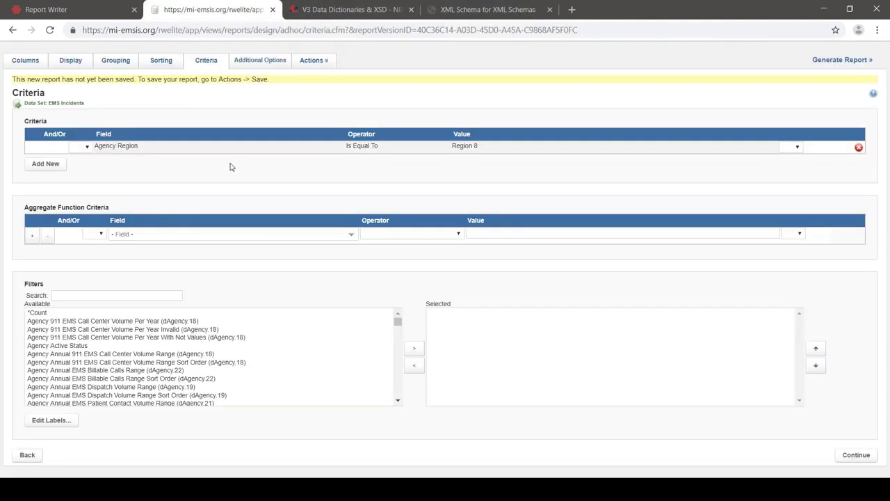
{"action": "left_click", "coordinate": [52, 170]}
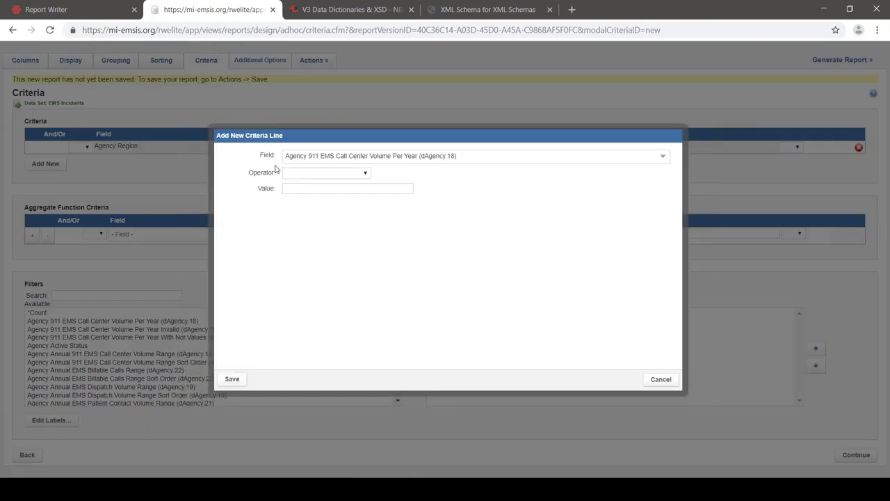
{"action": "left_click", "coordinate": [299, 158]}
{"action": "type", "text": "e"}
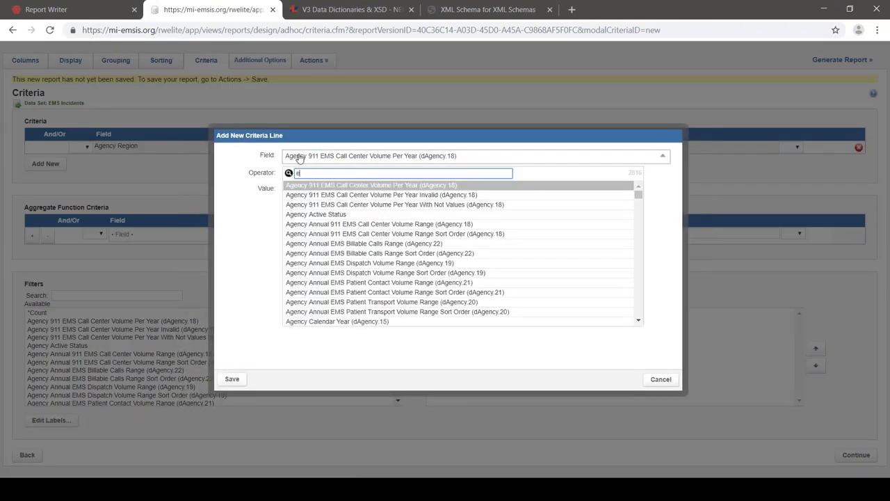
{"action": "type", "text": "response.22"}
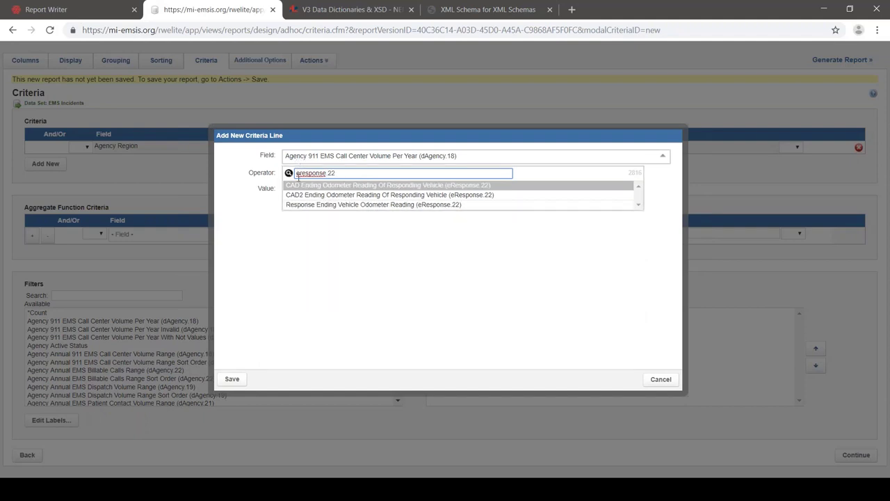
{"action": "left_click", "coordinate": [298, 204]}
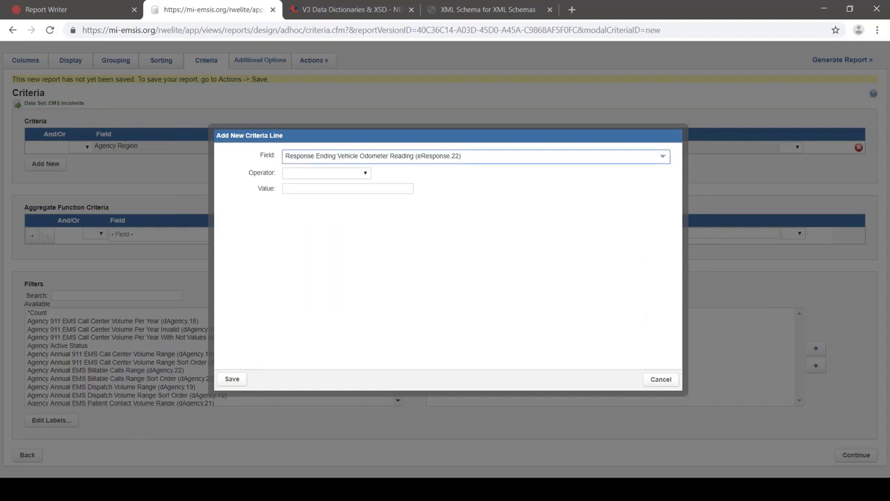
{"action": "left_click", "coordinate": [324, 173]}
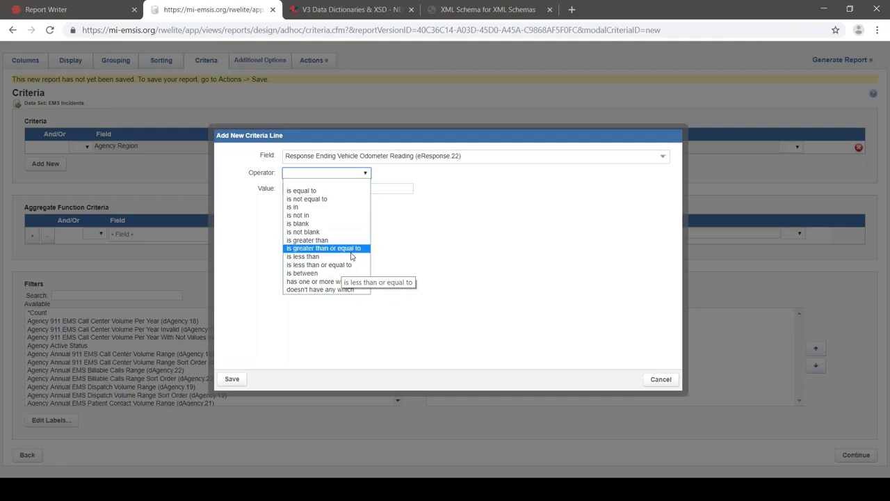
{"action": "left_click", "coordinate": [391, 214]}
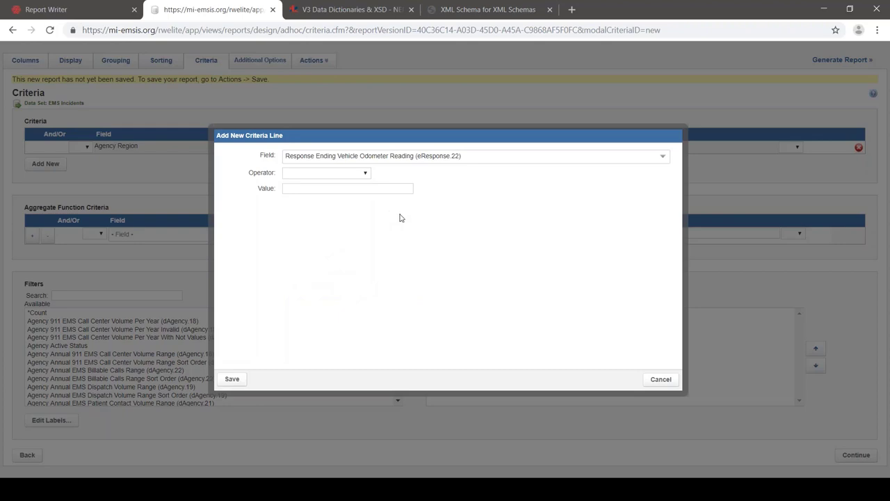
{"action": "left_click", "coordinate": [660, 379]}
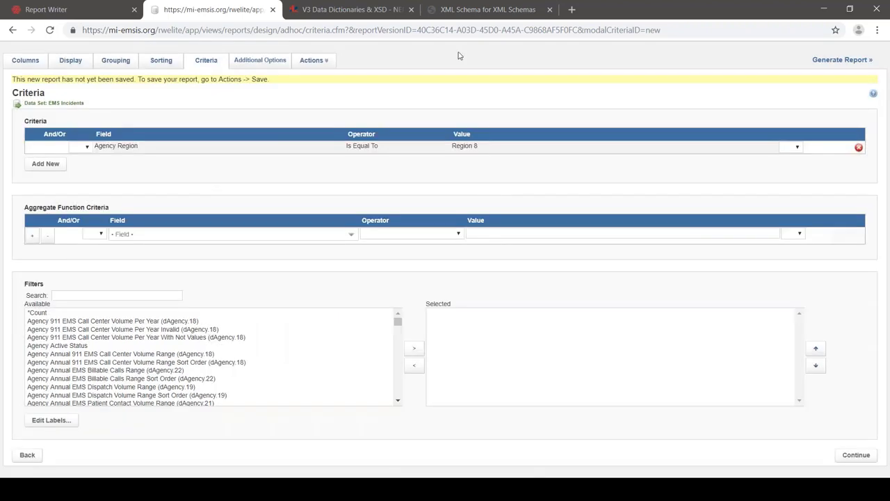
Look up the code list of eResponse.15 - Level of Care of This Unit in the NEMSIS data dictionary
{"action": "left_click", "coordinate": [453, 9]}
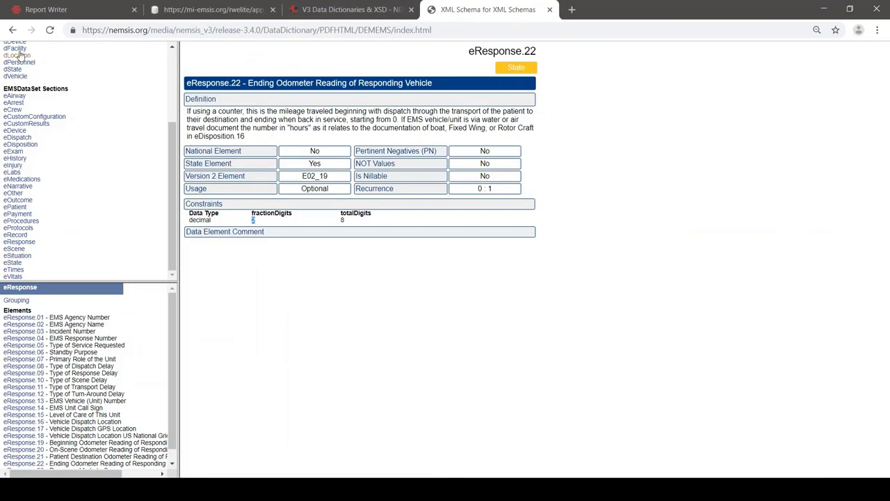
{"action": "left_click", "coordinate": [12, 30]}
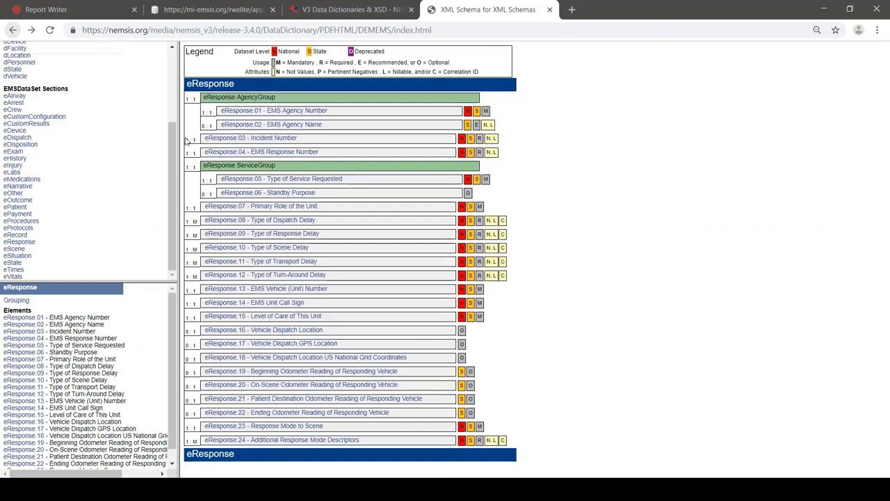
{"action": "left_click", "coordinate": [212, 316]}
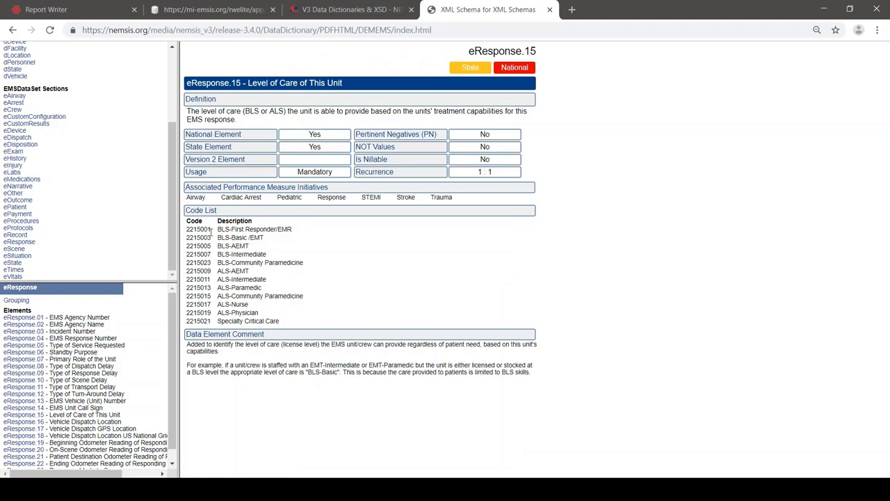
{"action": "left_click_drag", "start_coordinate": [216, 234], "coordinate": [294, 321]}
{"action": "left_click", "coordinate": [296, 331]}
Return to the report and remove the Response EMS Unit Call Sign (eResponse.14) column
{"action": "left_click", "coordinate": [228, 10]}
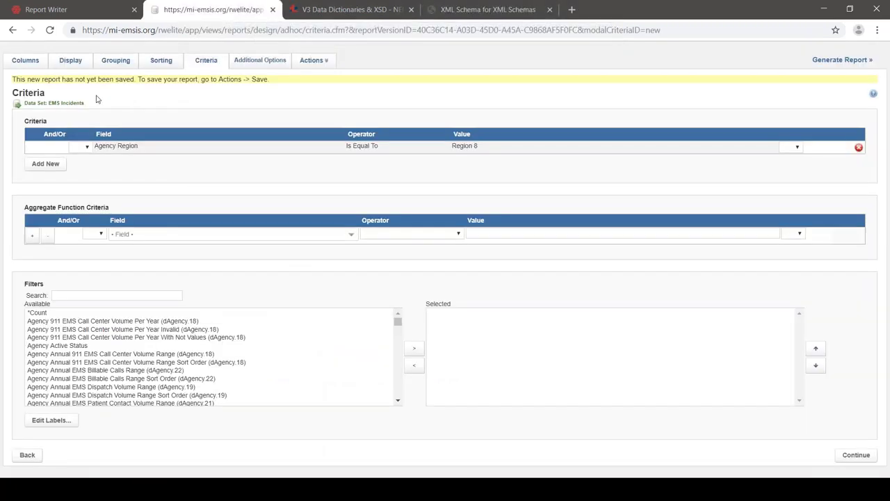
{"action": "left_click", "coordinate": [28, 62]}
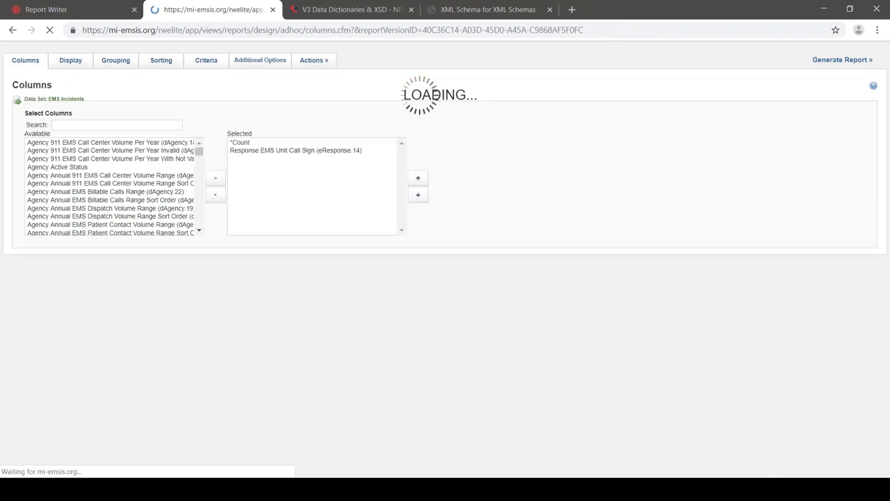
{"action": "left_click", "coordinate": [494, 159]}
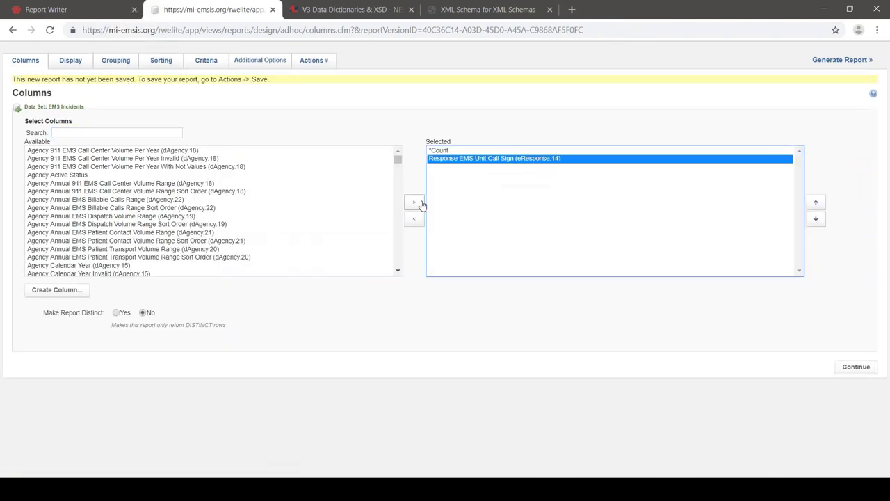
{"action": "left_click", "coordinate": [415, 220]}
Add the Response Level Of Care Of This Unit (eResponse.15) column and generate the report
{"action": "left_click", "coordinate": [167, 134]}
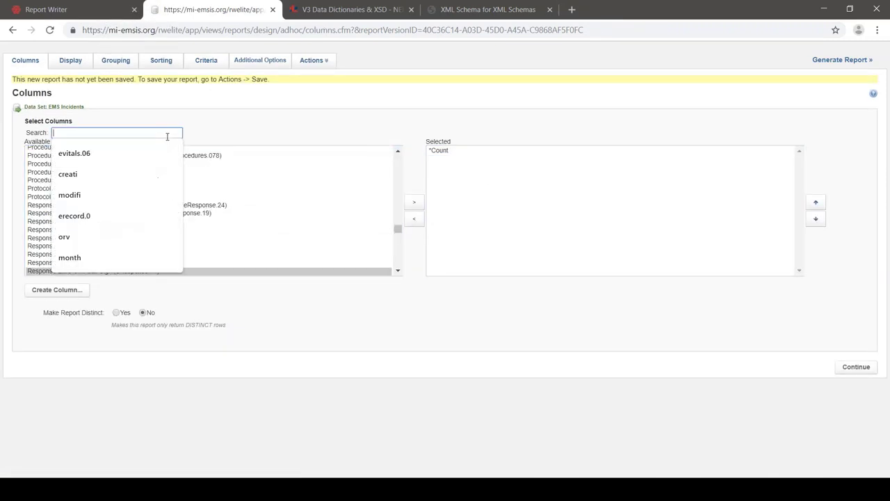
{"action": "type", "text": "eresponse.15"}
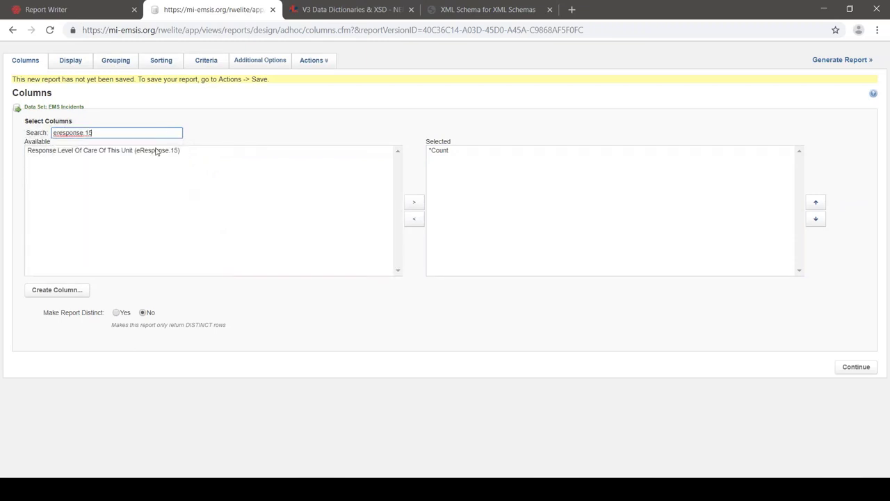
{"action": "double_click", "coordinate": [157, 151]}
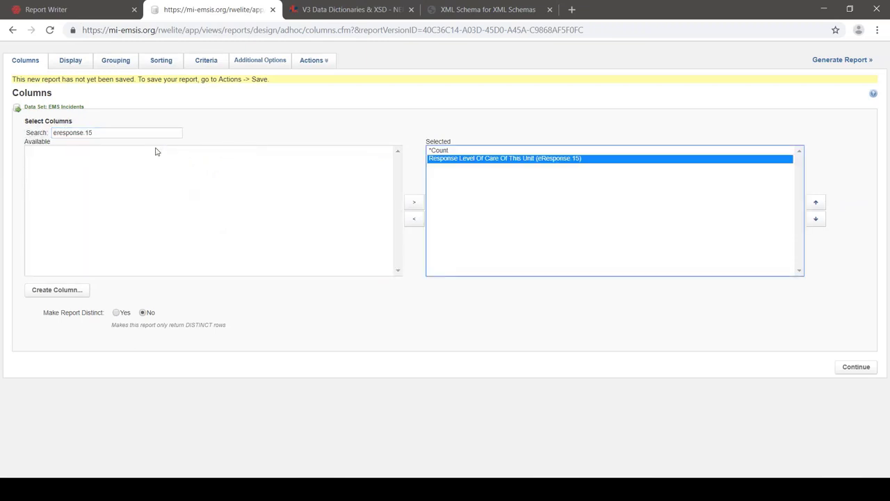
{"action": "left_click", "coordinate": [855, 65]}
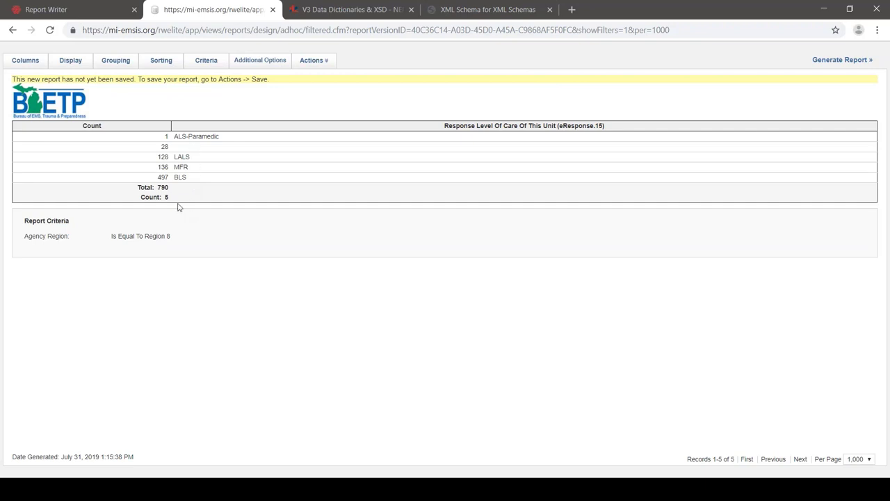
Look up the data type of eTimes.03 - Unit Notified by Dispatch Date/Time in the NEMSIS data dictionary
{"action": "left_click_drag", "start_coordinate": [154, 185], "coordinate": [185, 191]}
{"action": "left_click", "coordinate": [185, 192]}
{"action": "left_click", "coordinate": [346, 7]}
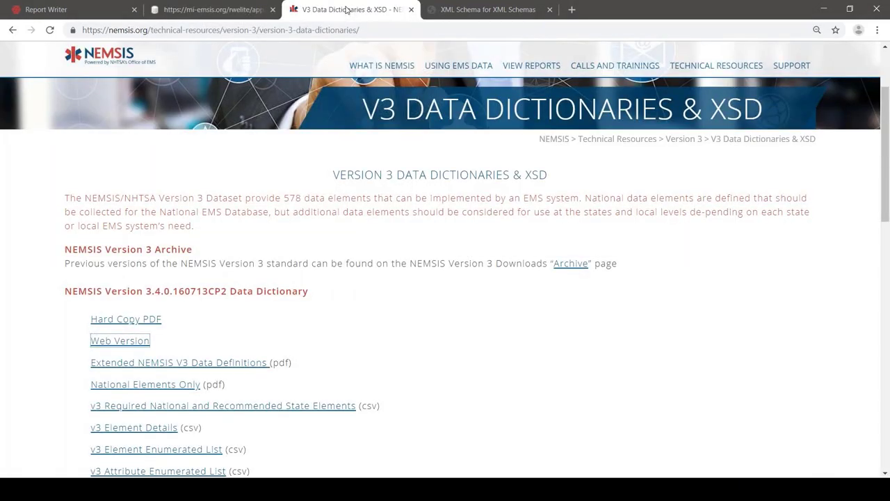
{"action": "left_click", "coordinate": [444, 9]}
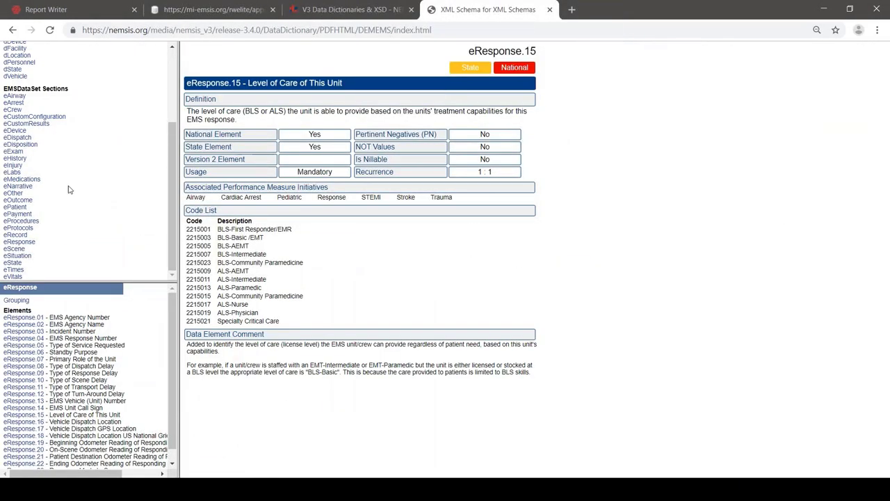
{"action": "left_click", "coordinate": [14, 270]}
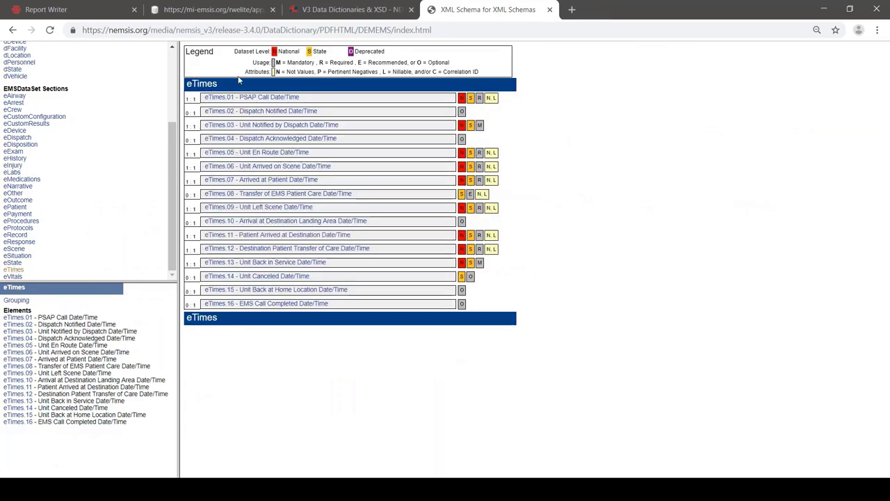
{"action": "left_click", "coordinate": [233, 130]}
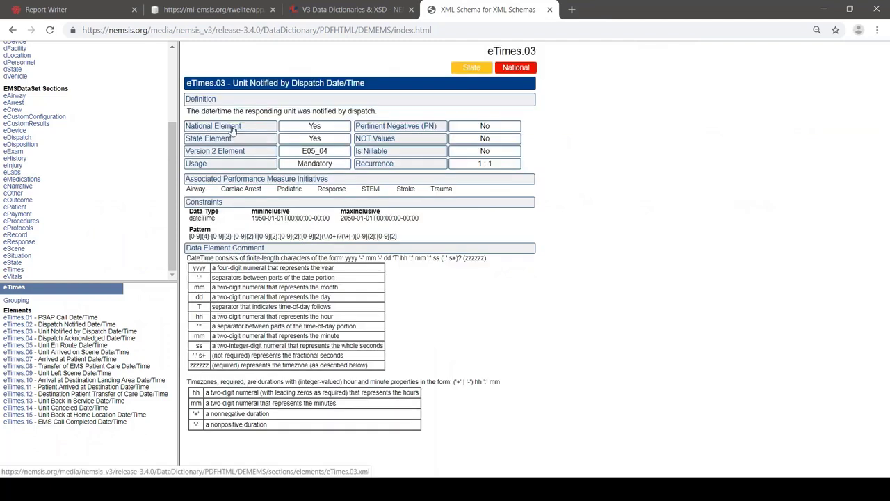
{"action": "left_click_drag", "start_coordinate": [190, 210], "coordinate": [217, 223]}
{"action": "left_click", "coordinate": [217, 223]}
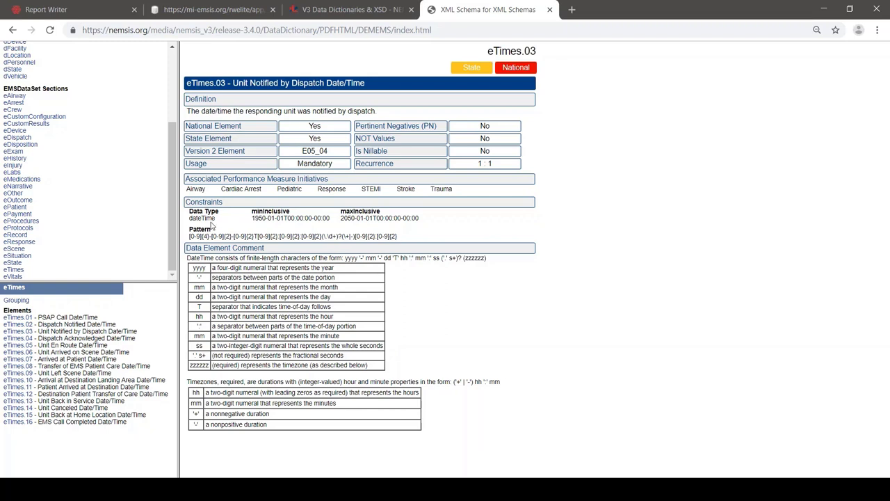
Back in the report criteria, start a new line for Incident Unit Notified By Dispatch Date Time (eTimes.03) and examine its operators
{"action": "left_click", "coordinate": [222, 9]}
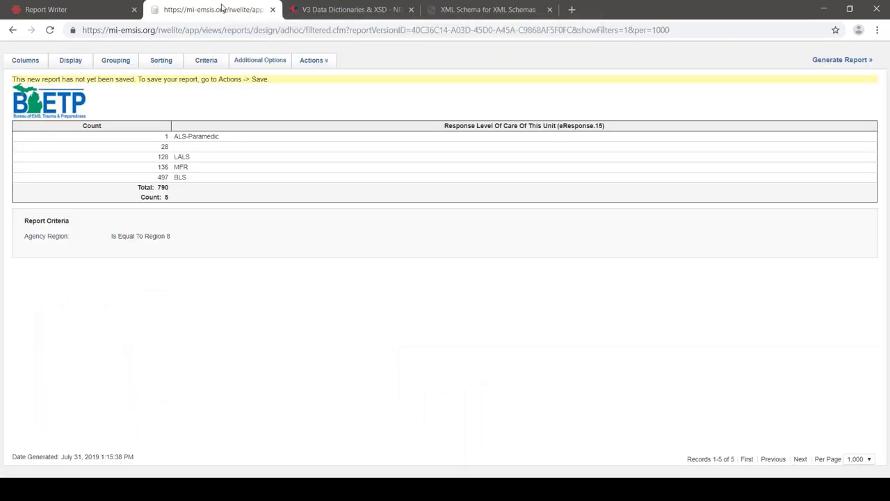
{"action": "left_click", "coordinate": [216, 68]}
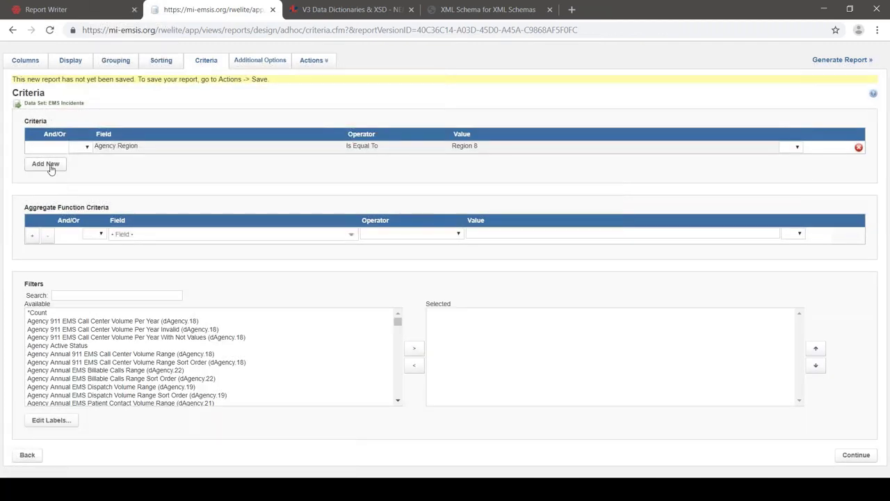
{"action": "left_click", "coordinate": [46, 164]}
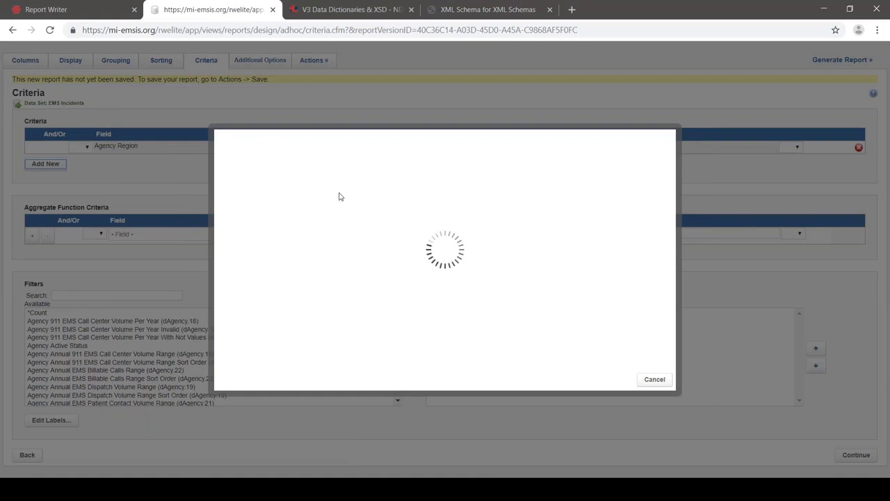
{"action": "left_click", "coordinate": [341, 159]}
{"action": "type", "text": "etimes.03"}
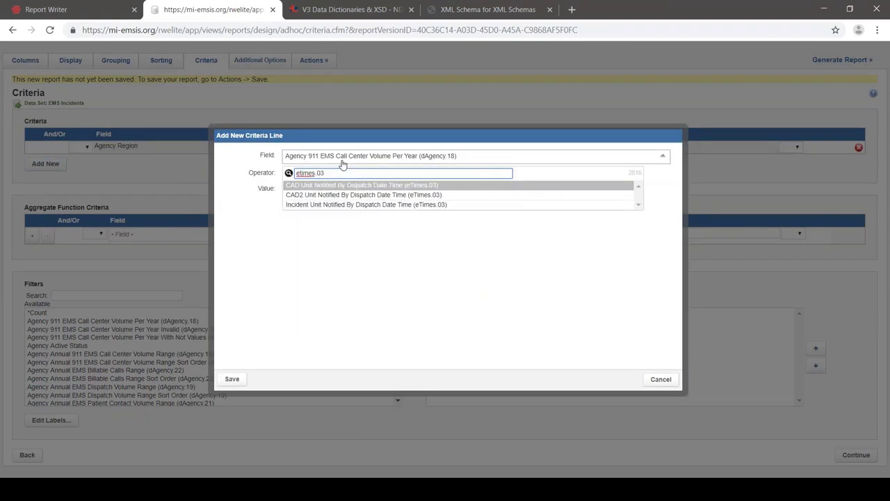
{"action": "left_click", "coordinate": [339, 205]}
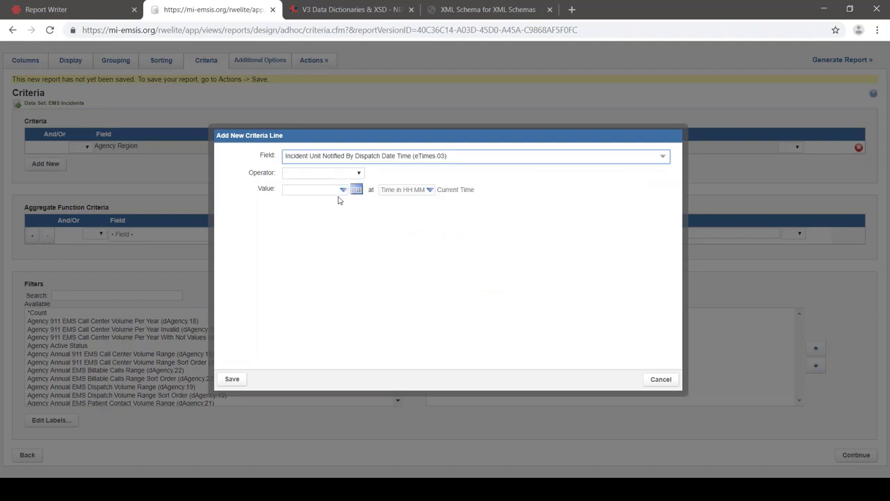
{"action": "left_click", "coordinate": [349, 175]}
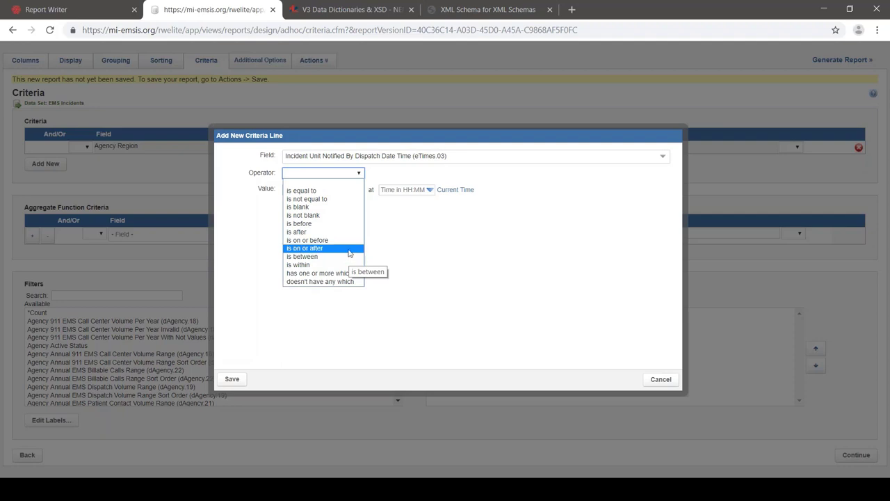
Try the eTimes.03 criteria line as is equal to Last Month, and as is on or before Yesterday
{"action": "left_click", "coordinate": [342, 191]}
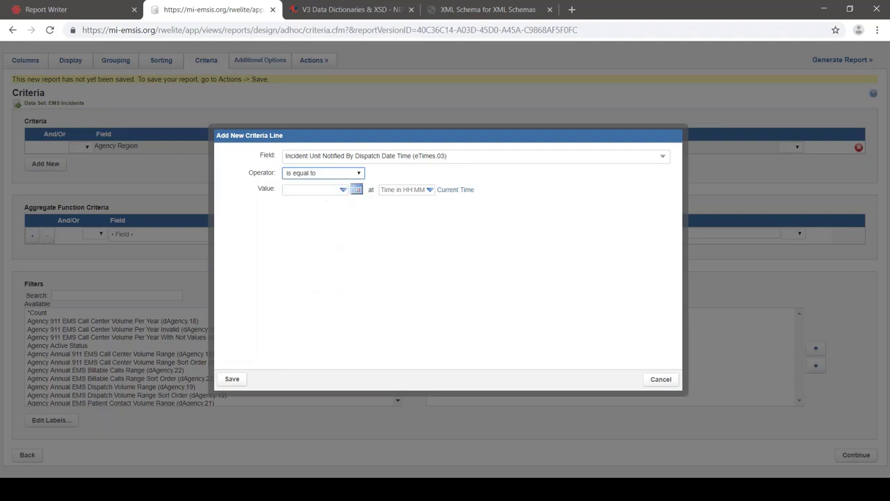
{"action": "left_click", "coordinate": [343, 191]}
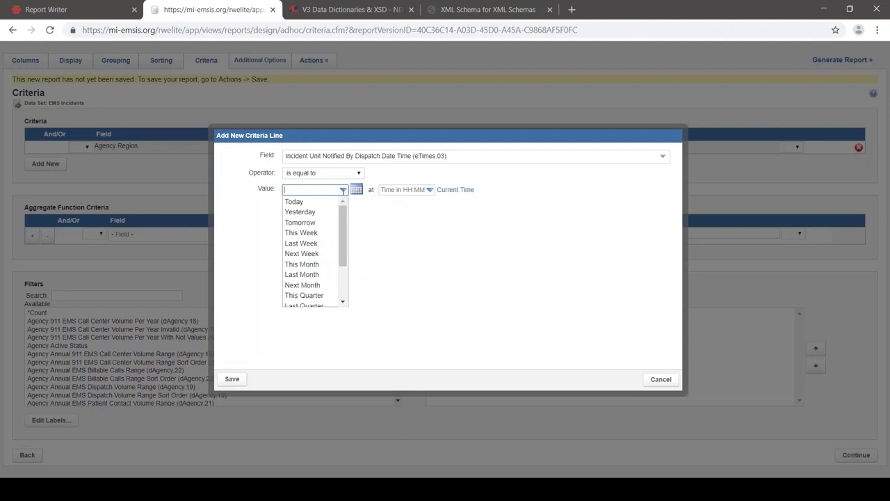
{"action": "left_click", "coordinate": [314, 274]}
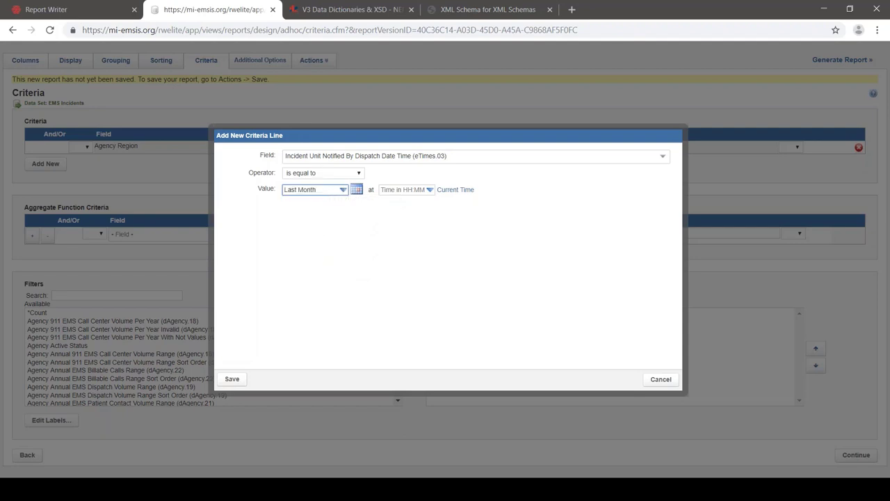
{"action": "left_click", "coordinate": [325, 175]}
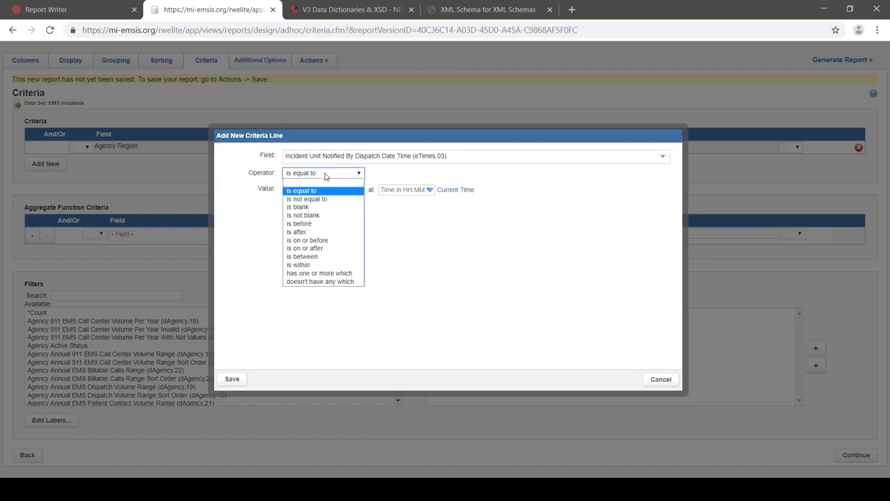
{"action": "left_click", "coordinate": [323, 240]}
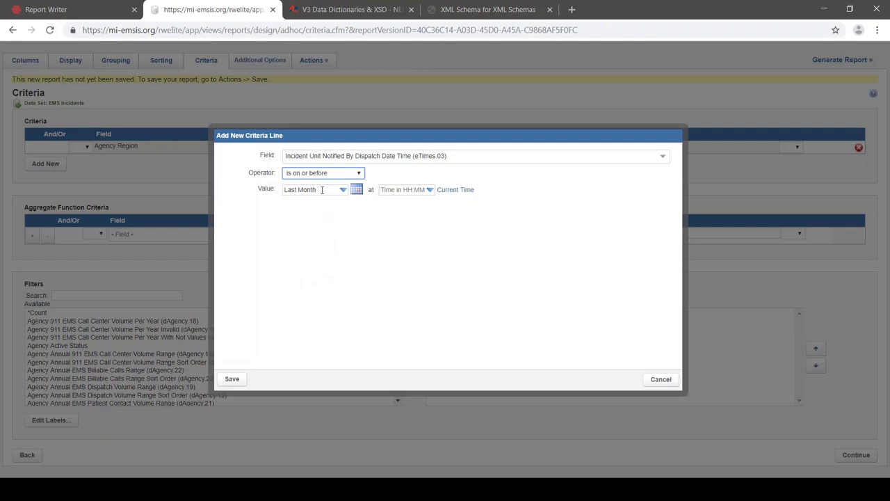
{"action": "left_click", "coordinate": [322, 191]}
{"action": "left_click", "coordinate": [318, 212]}
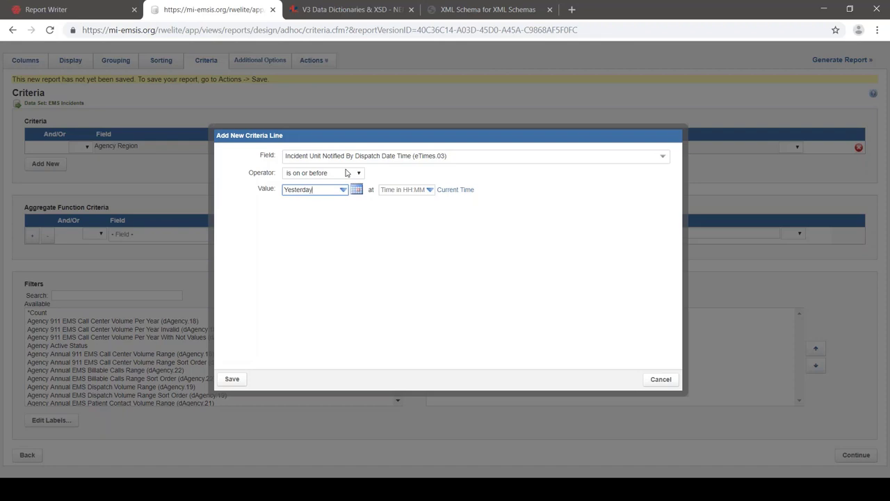
Look up the data type and NOT Values of eTimes.06 - Unit Arrived on Scene Date/Time in the NEMSIS data dictionary
{"action": "left_click", "coordinate": [473, 10]}
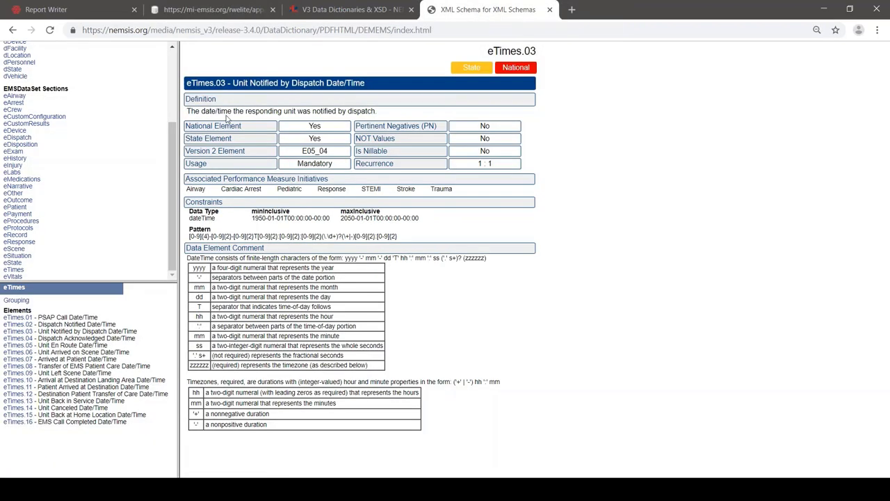
{"action": "left_click", "coordinate": [13, 30]}
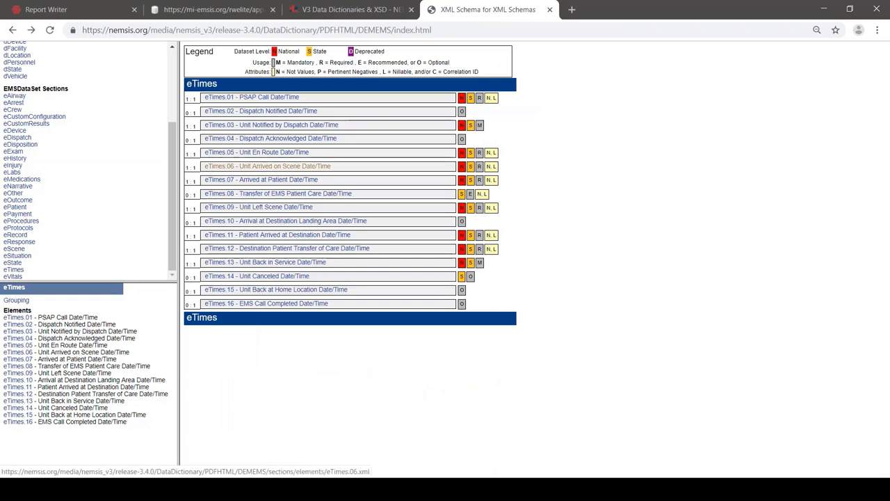
{"action": "left_click", "coordinate": [267, 166]}
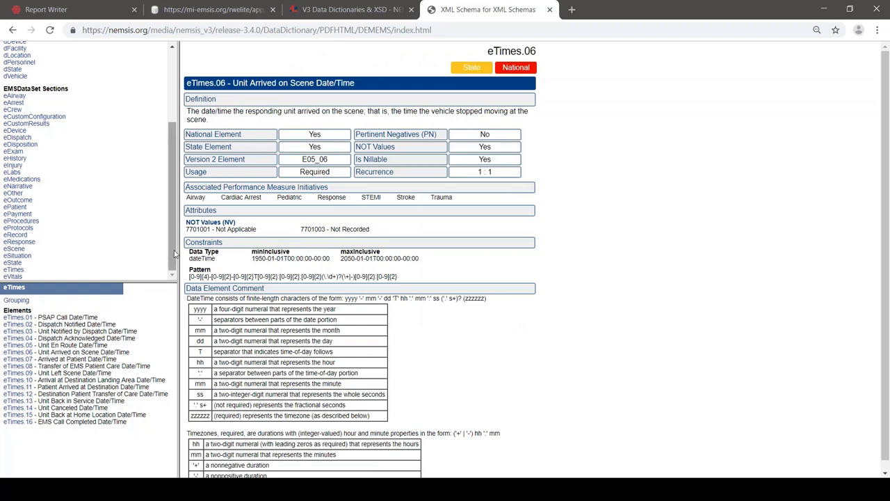
{"action": "left_click_drag", "start_coordinate": [192, 259], "coordinate": [216, 259]}
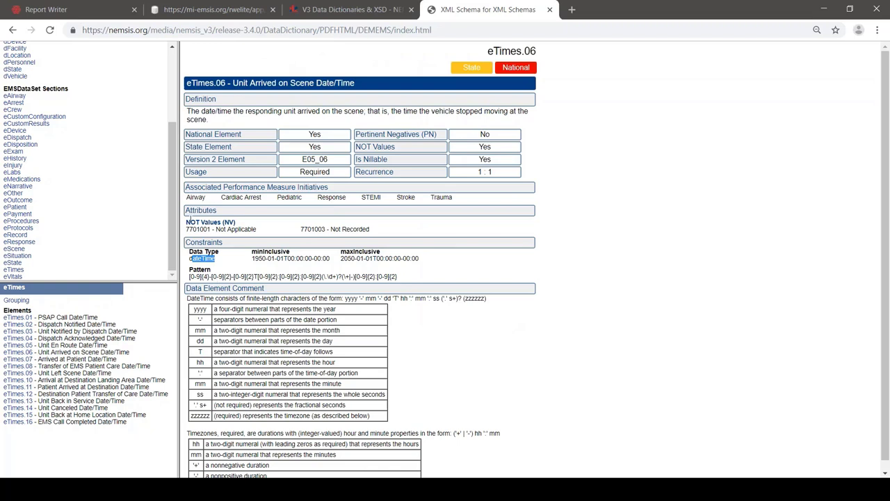
{"action": "left_click_drag", "start_coordinate": [186, 221], "coordinate": [236, 226]}
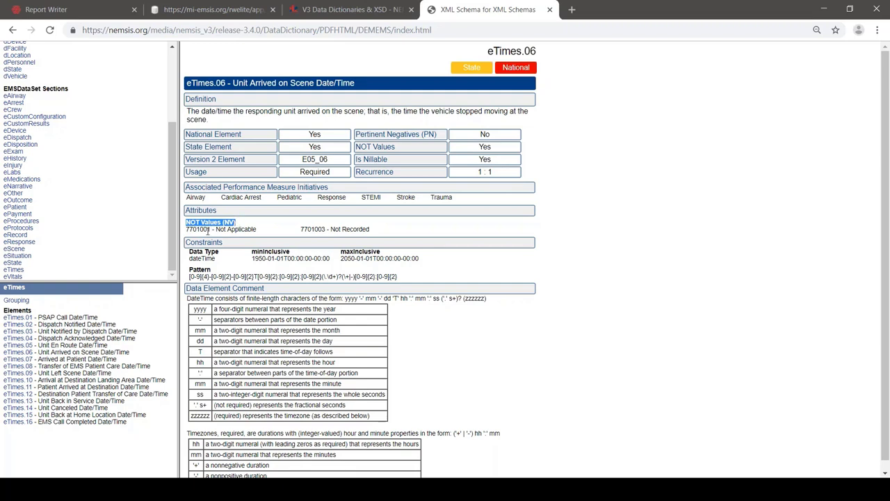
{"action": "left_click", "coordinate": [216, 230]}
{"action": "left_click_drag", "start_coordinate": [217, 229], "coordinate": [376, 233]}
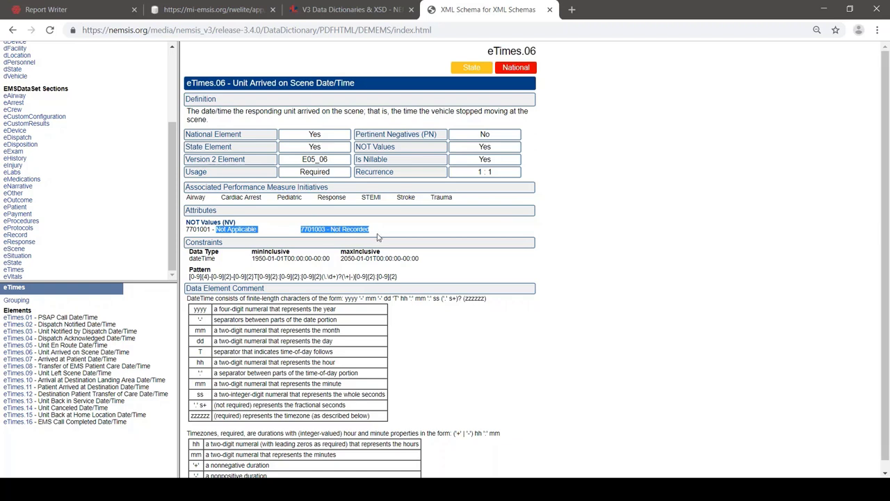
Return to the report, cancel the new criteria line, and remove the Response Level Of Care Of This Unit (eResponse.15) column
{"action": "left_click", "coordinate": [230, 12]}
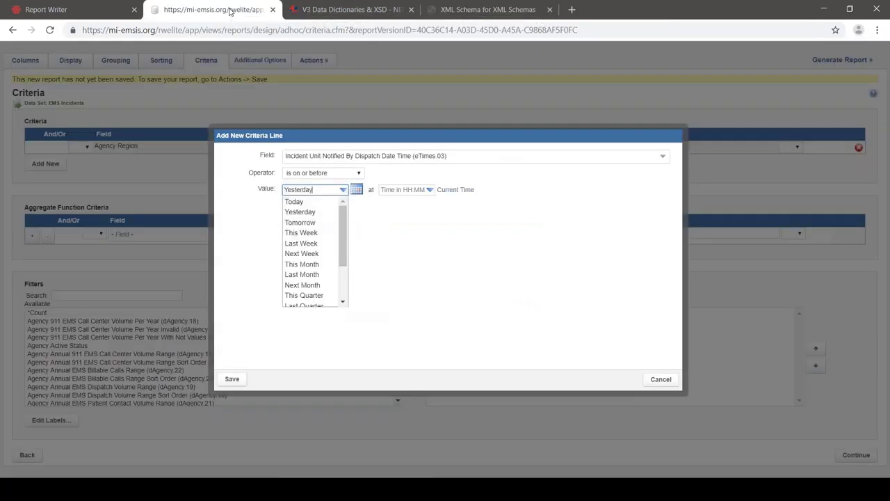
{"action": "left_click", "coordinate": [659, 379]}
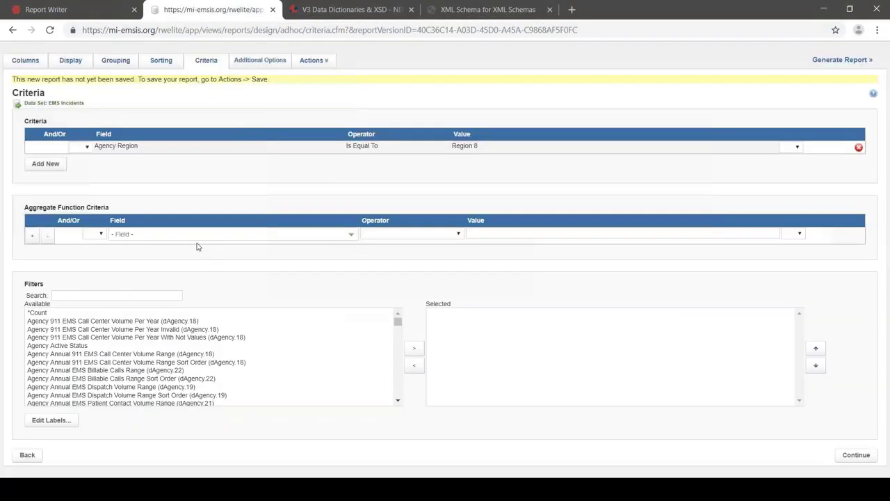
{"action": "left_click", "coordinate": [20, 61]}
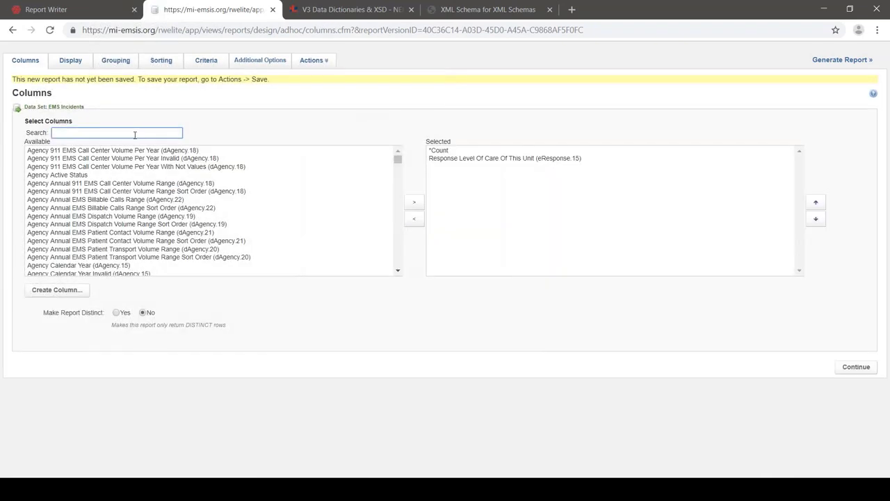
{"action": "left_click", "coordinate": [508, 159]}
{"action": "left_click", "coordinate": [414, 219]}
Find the eTimes.06 fields and add the Incident Unit Arrived On Scene Date Time (eTimes.06) column to the report
{"action": "left_click", "coordinate": [84, 132]}
{"action": "type", "text": "etimes.06"}
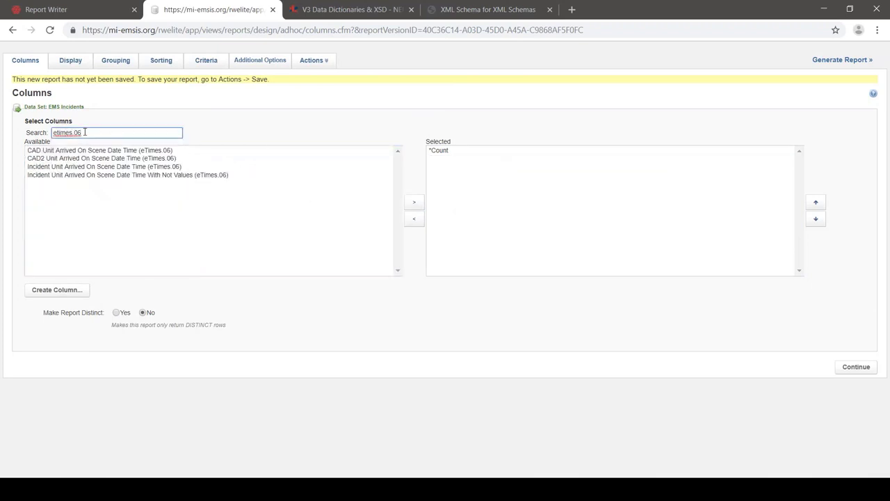
{"action": "left_click", "coordinate": [70, 167]}
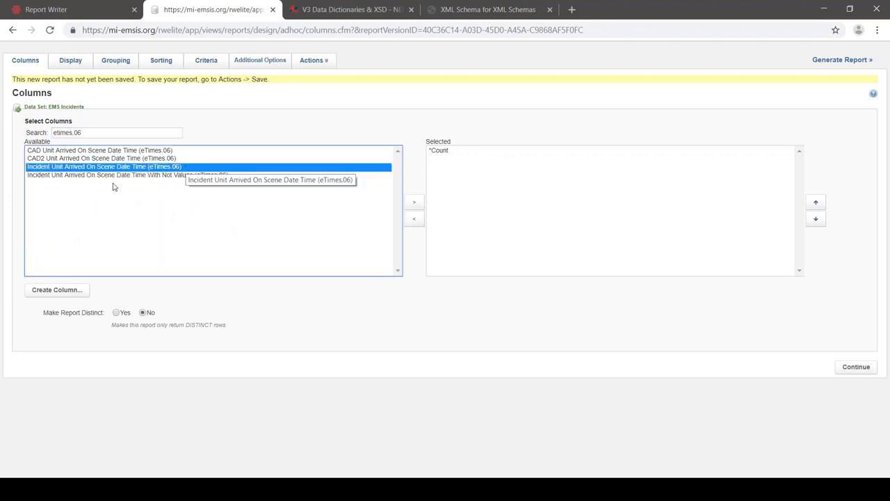
{"action": "left_click", "coordinate": [79, 176]}
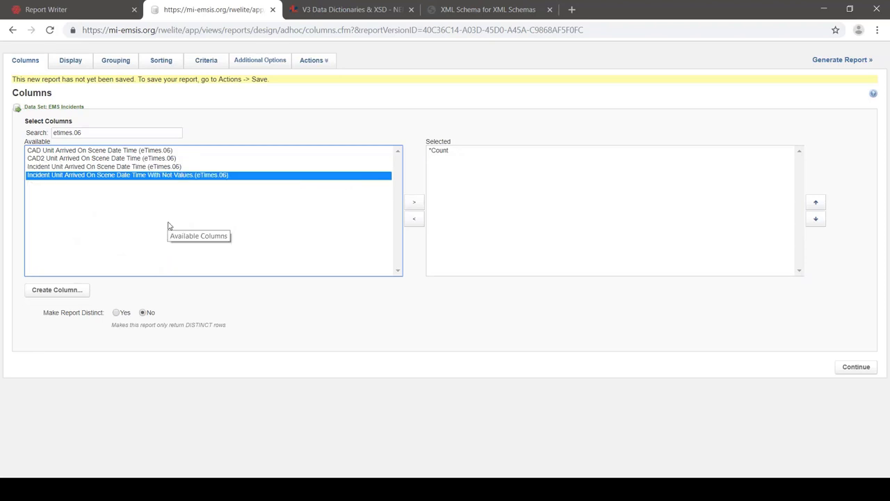
{"action": "left_click", "coordinate": [169, 167]}
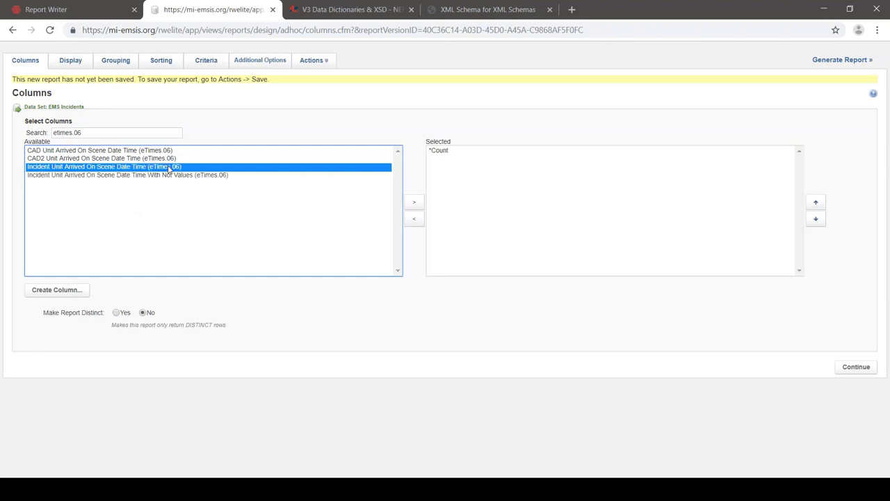
{"action": "left_click", "coordinate": [387, 179]}
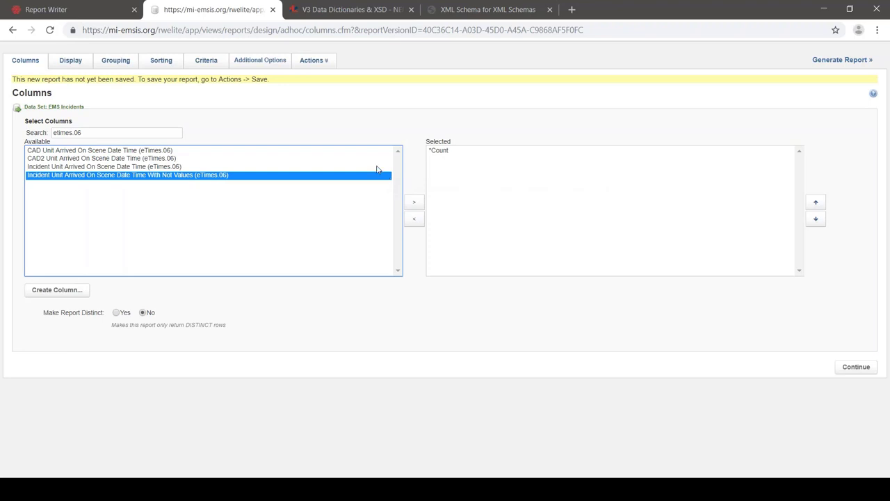
{"action": "left_click", "coordinate": [377, 167]}
{"action": "left_click", "coordinate": [413, 202]}
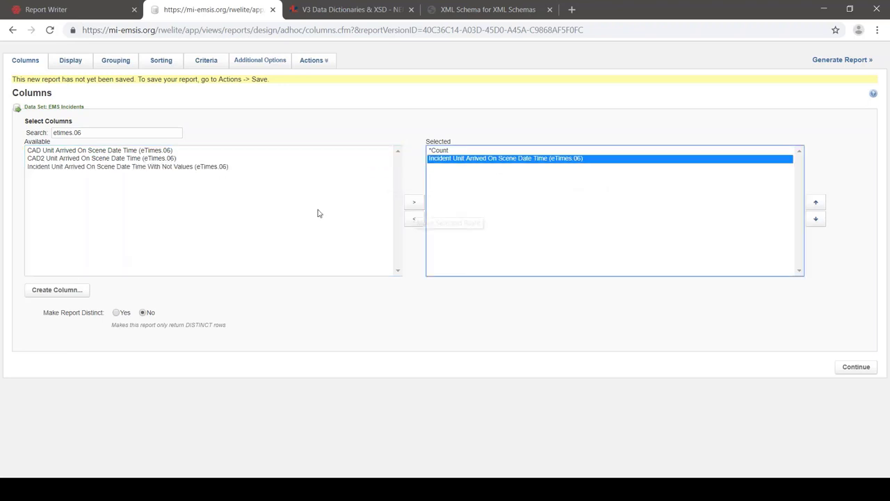
Add the Incident Unit Arrived On Scene Date Time With Not Values (eTimes.06) column and generate the report
{"action": "left_click", "coordinate": [292, 166]}
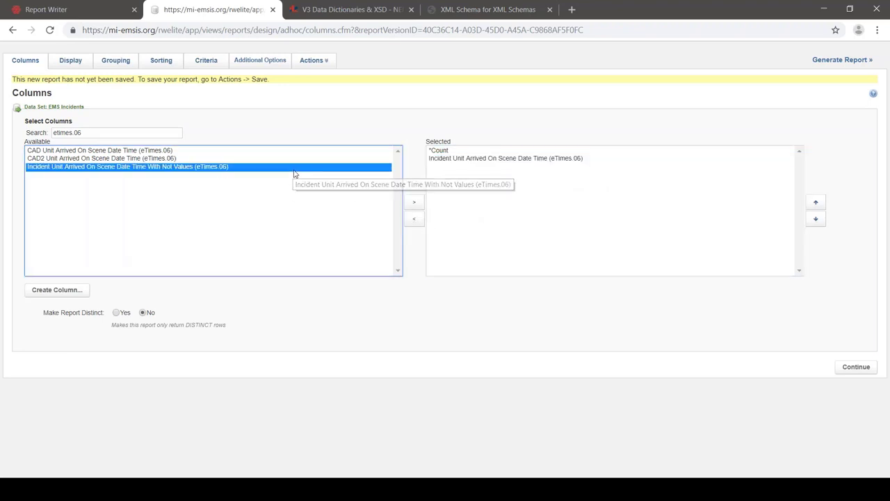
{"action": "left_click", "coordinate": [414, 203]}
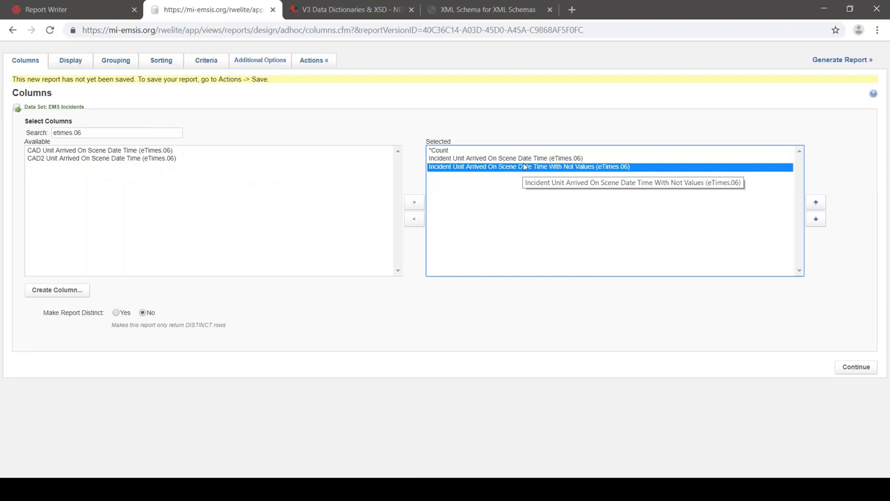
{"action": "left_click", "coordinate": [843, 61]}
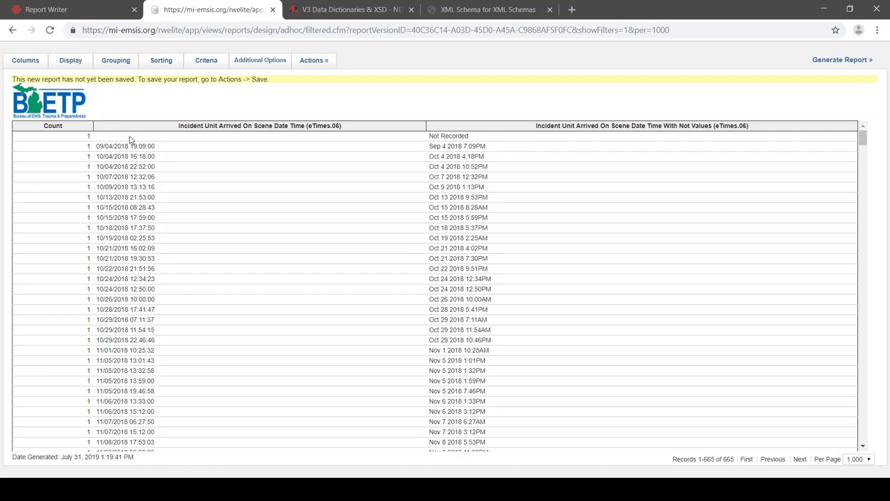
Compare the two eTimes.06 columns in the generated report, from the first row through the Not Applicable and blank rows
{"action": "double_click", "coordinate": [89, 135]}
{"action": "left_click_drag", "start_coordinate": [435, 135], "coordinate": [474, 143]}
{"action": "scroll", "coordinate": [492, 152], "scroll_direction": "down", "scroll_amount": 20}
{"action": "scroll", "coordinate": [491, 152], "scroll_direction": "down", "scroll_amount": 20}
{"action": "scroll", "coordinate": [492, 153], "scroll_direction": "down", "scroll_amount": 20}
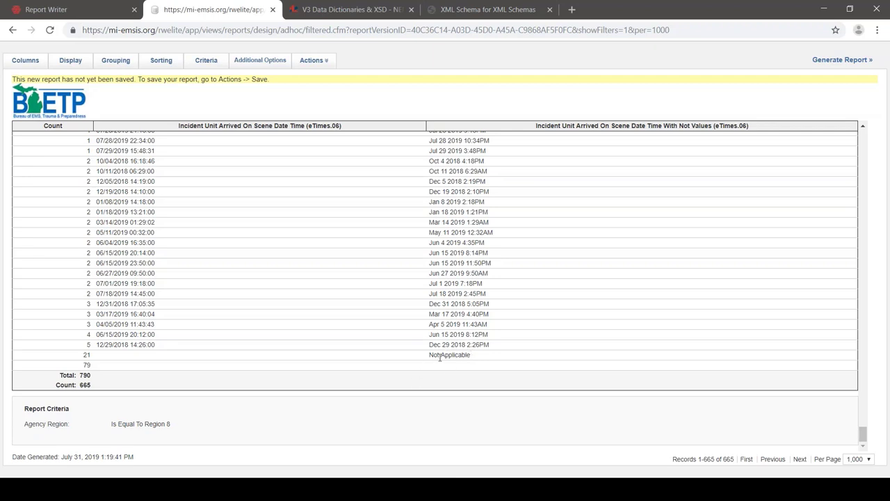
{"action": "left_click_drag", "start_coordinate": [439, 357], "coordinate": [465, 356]}
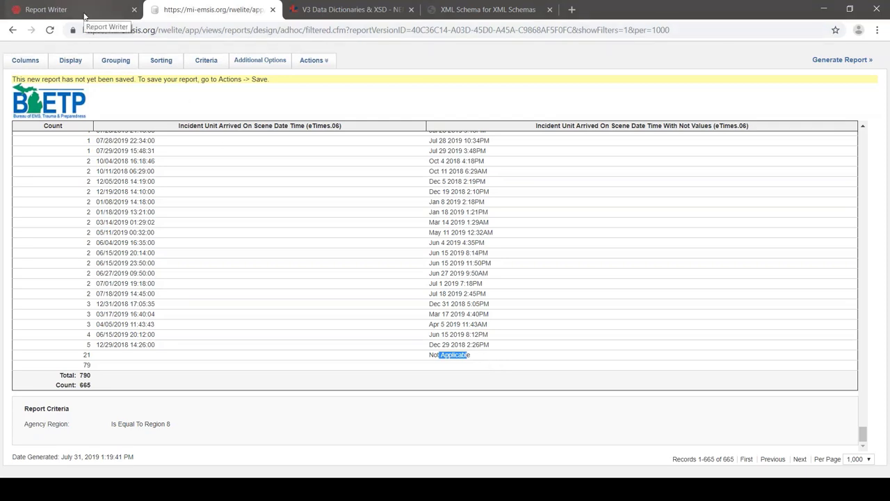
Switch to the NEMSIS data dictionary and look up the Pertinent Negatives of eHistory.18 - Pregnancy
{"action": "left_click", "coordinate": [461, 13]}
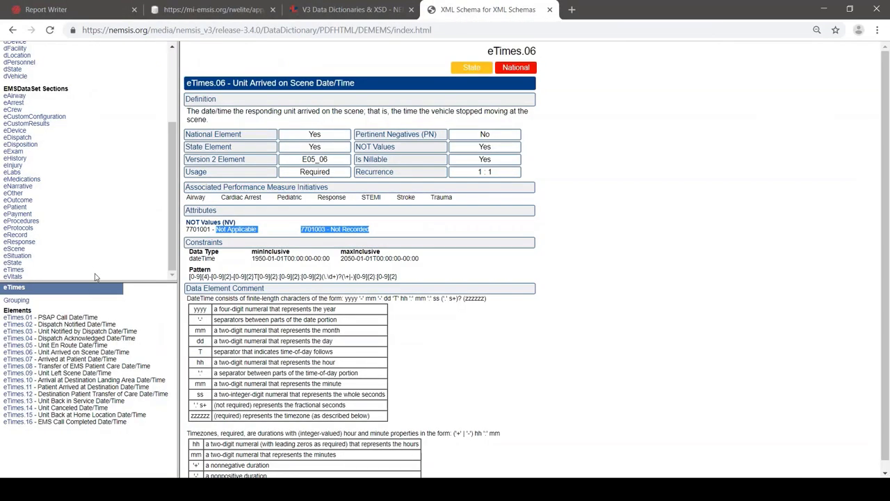
{"action": "left_click", "coordinate": [15, 206]}
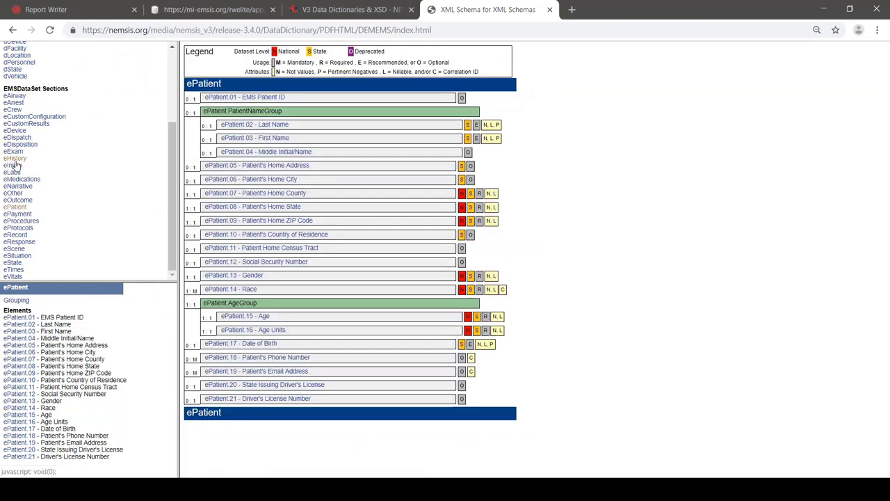
{"action": "left_click", "coordinate": [14, 159]}
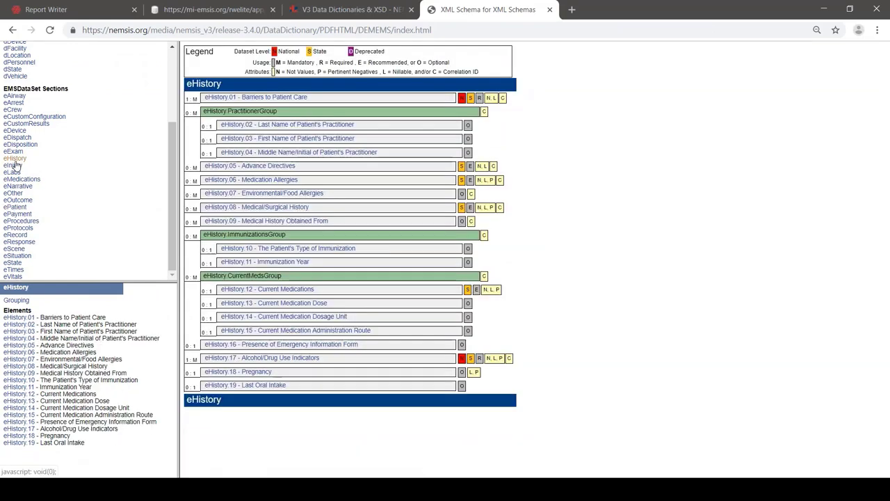
{"action": "left_click", "coordinate": [232, 372]}
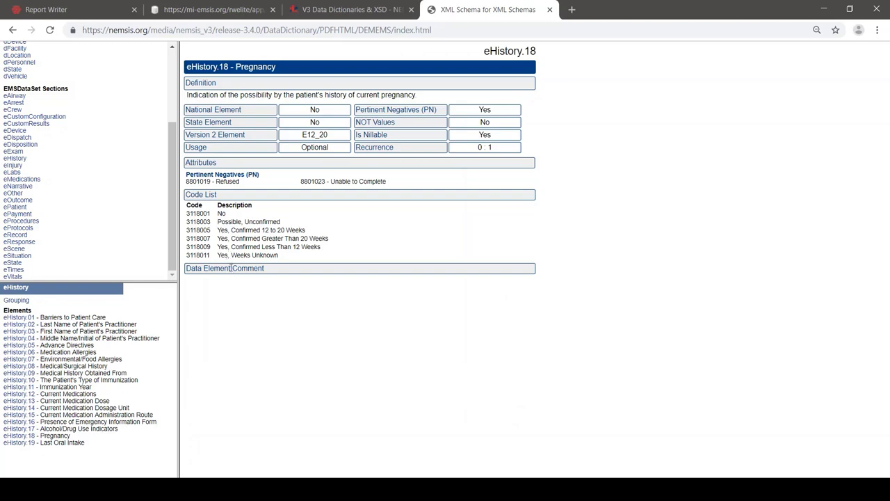
{"action": "left_click_drag", "start_coordinate": [200, 175], "coordinate": [226, 174]}
{"action": "left_click", "coordinate": [226, 175]}
Return to the report and remove both Incident Unit Arrived On Scene Date Time (eTimes.06) columns
{"action": "left_click", "coordinate": [226, 15]}
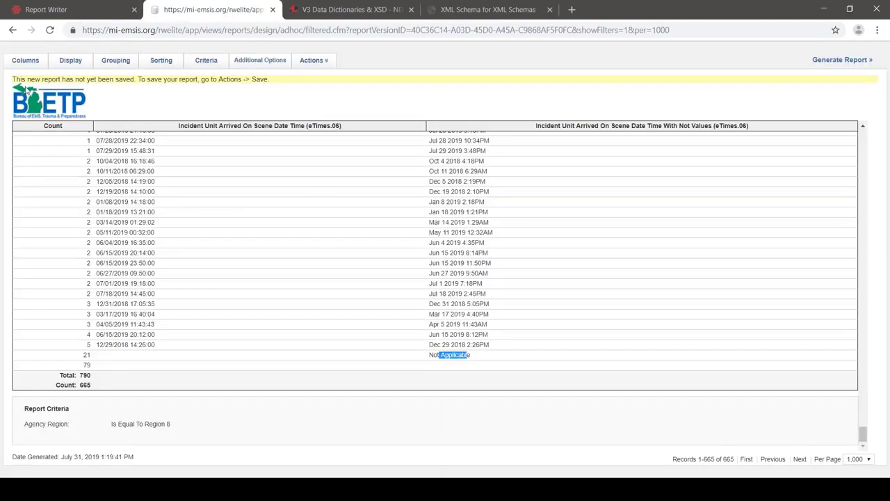
{"action": "left_click", "coordinate": [25, 61]}
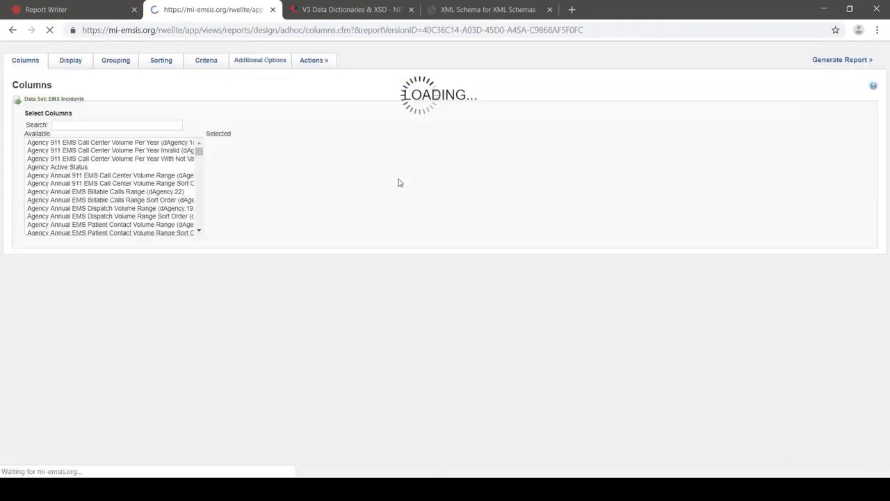
{"action": "left_click", "coordinate": [441, 159]}
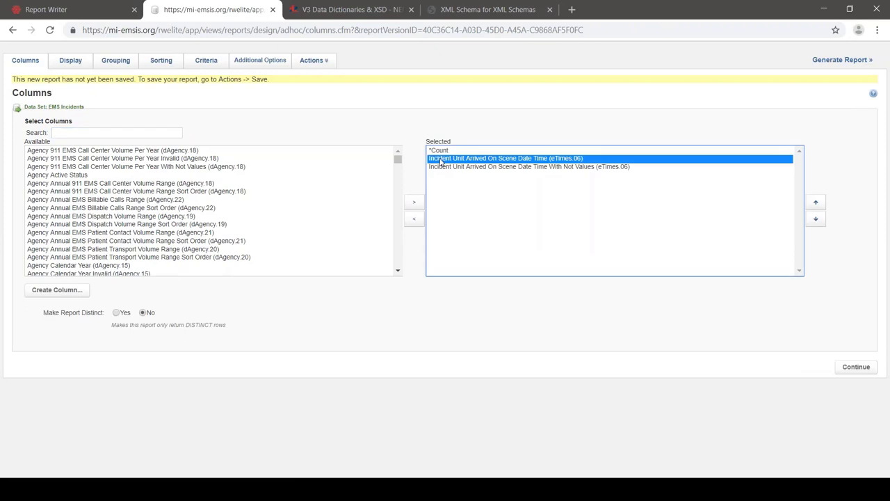
{"action": "double_click", "coordinate": [440, 160]}
{"action": "double_click", "coordinate": [441, 159]}
Add the Patient Indication Of Pregnancy (eHistory.18) and its Pertinent Negative (eHistory.18.PN) columns, generate the report and check the Unable to Complete row
{"action": "left_click", "coordinate": [127, 132]}
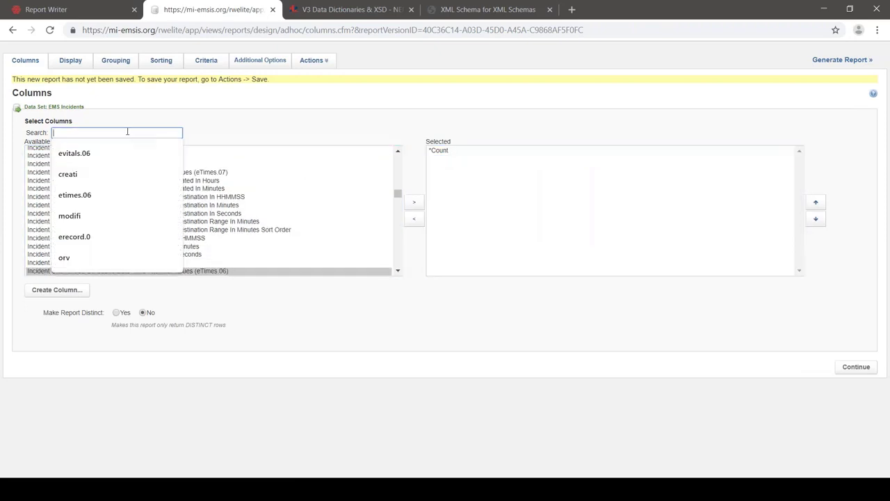
{"action": "type", "text": "ehistory.18"}
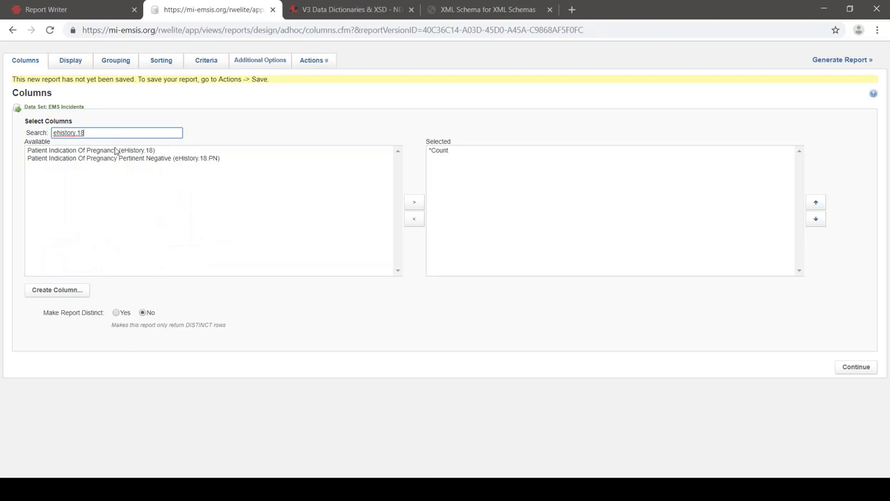
{"action": "double_click", "coordinate": [116, 152]}
{"action": "left_click", "coordinate": [116, 152]}
{"action": "double_click", "coordinate": [116, 152]}
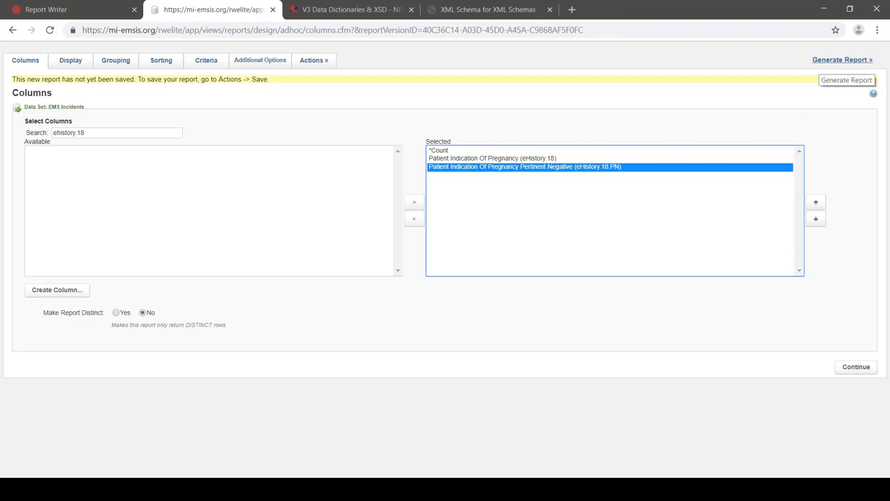
{"action": "left_click", "coordinate": [843, 62]}
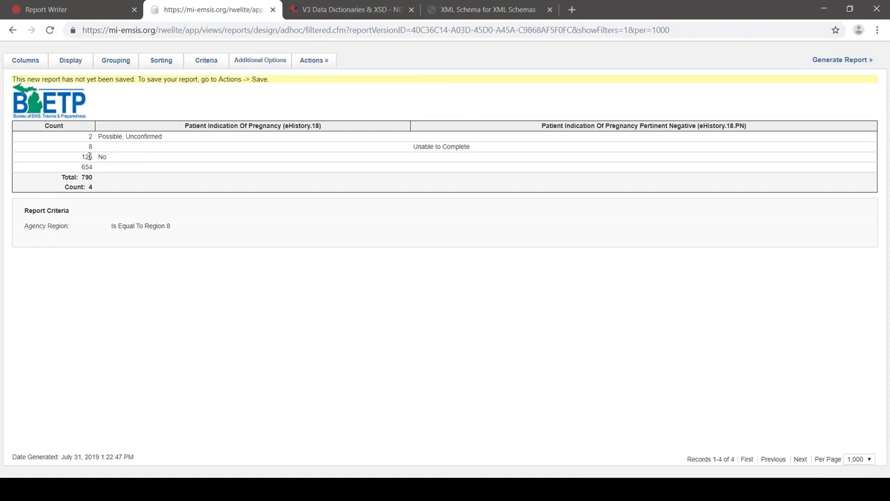
{"action": "double_click", "coordinate": [91, 147]}
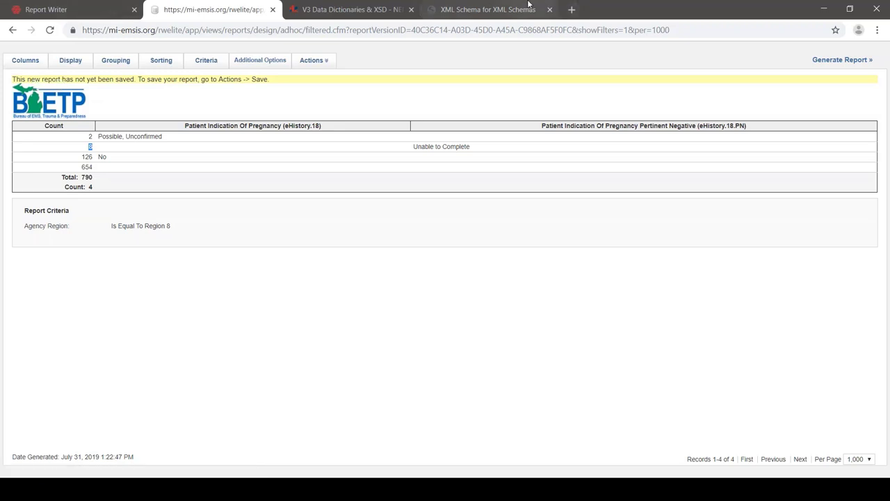
Switch to the NEMSIS data dictionary and look up the recurrence of eResponse.09 - Type of Response Delay
{"action": "left_click", "coordinate": [487, 9]}
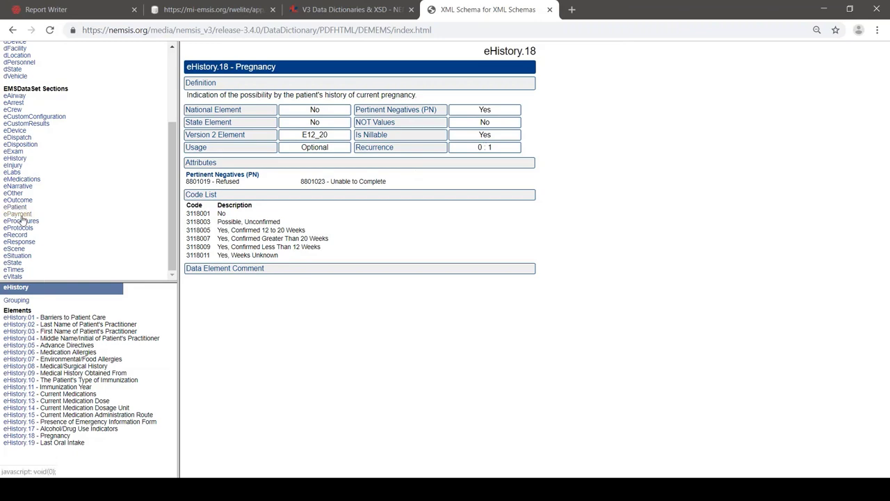
{"action": "left_click", "coordinate": [19, 242]}
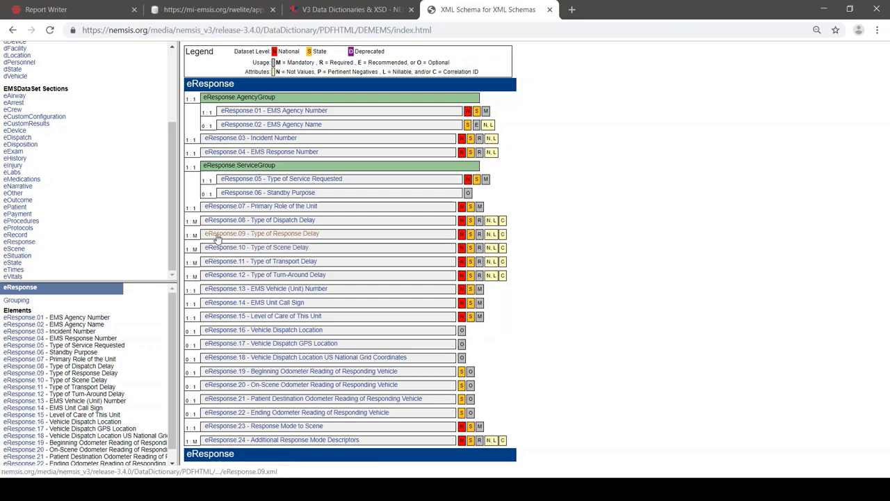
{"action": "left_click", "coordinate": [216, 237]}
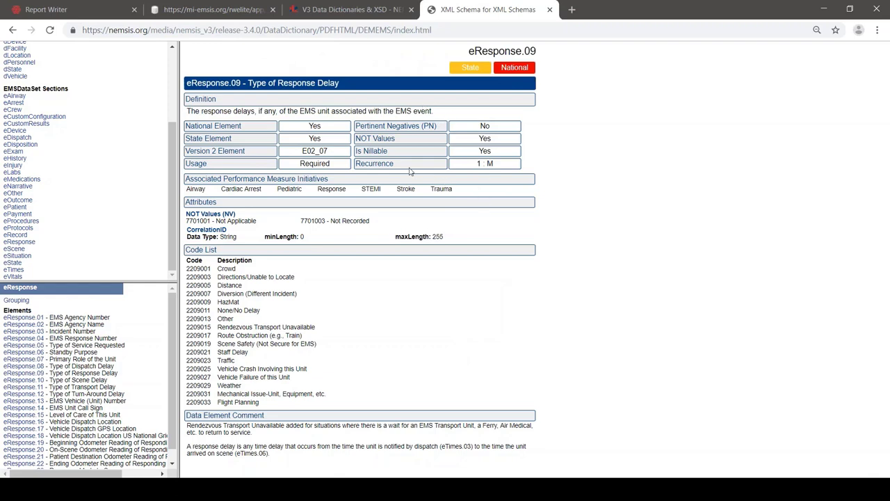
{"action": "double_click", "coordinate": [376, 164]}
{"action": "left_click", "coordinate": [491, 164]}
Return to the report and remove both Patient Indication Of Pregnancy columns (eHistory.18 and eHistory.18.PN)
{"action": "left_click", "coordinate": [216, 8]}
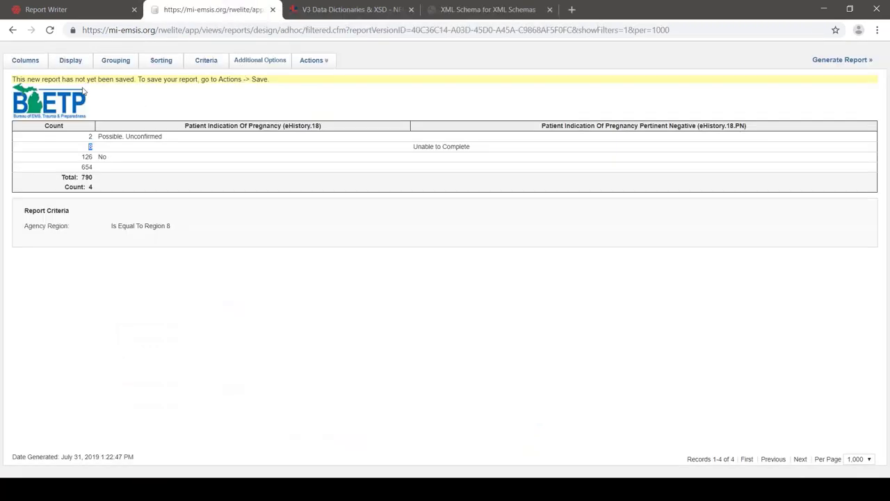
{"action": "left_click", "coordinate": [26, 63]}
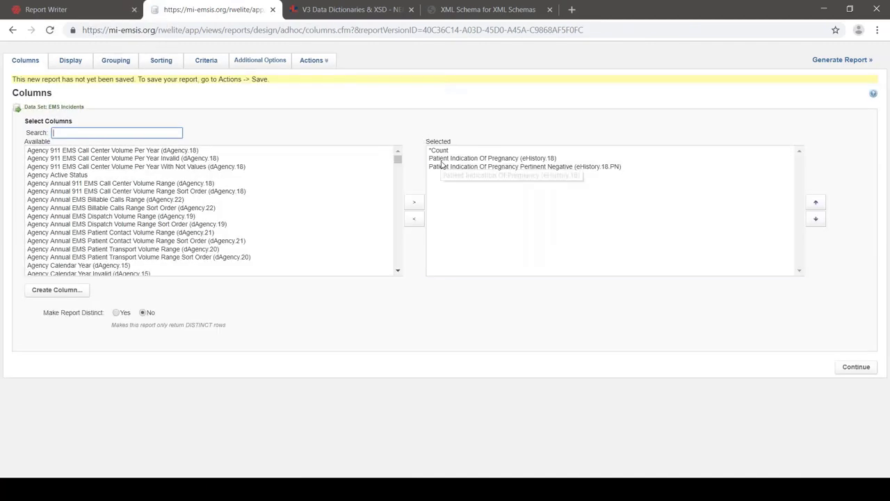
{"action": "double_click", "coordinate": [441, 160]}
{"action": "double_click", "coordinate": [441, 162]}
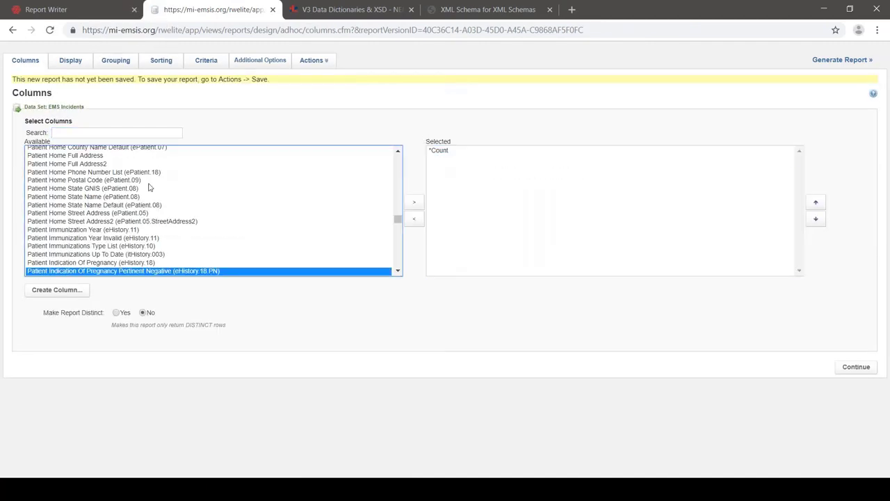
Find eResponse.09, add the Response Type Of Response Delay List column, and generate the report
{"action": "left_click", "coordinate": [134, 132]}
{"action": "type", "text": "ereponse"}
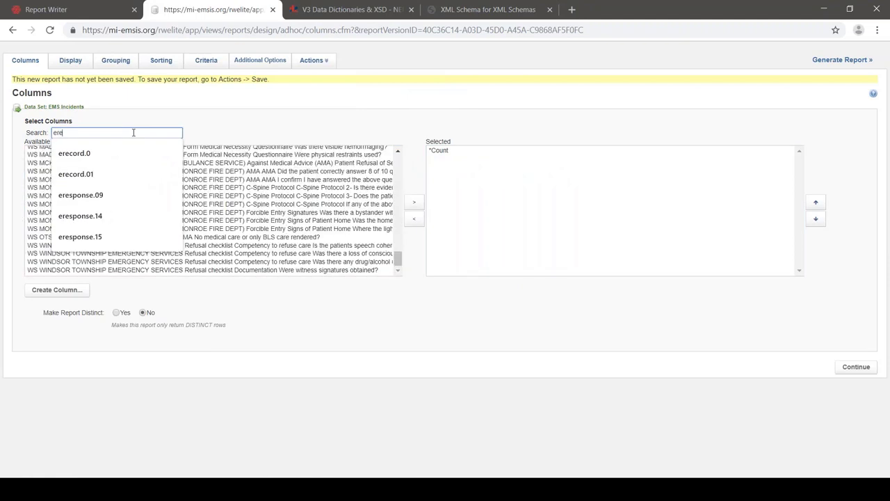
{"action": "key", "text": "BackSpace"}
{"action": "type", "text": "sponse"}
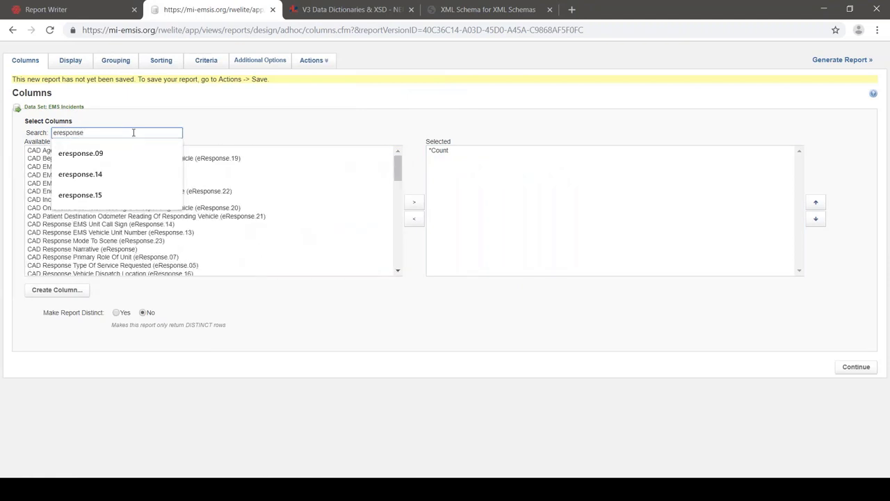
{"action": "double_click", "coordinate": [133, 132]}
{"action": "type", "text": ".09"}
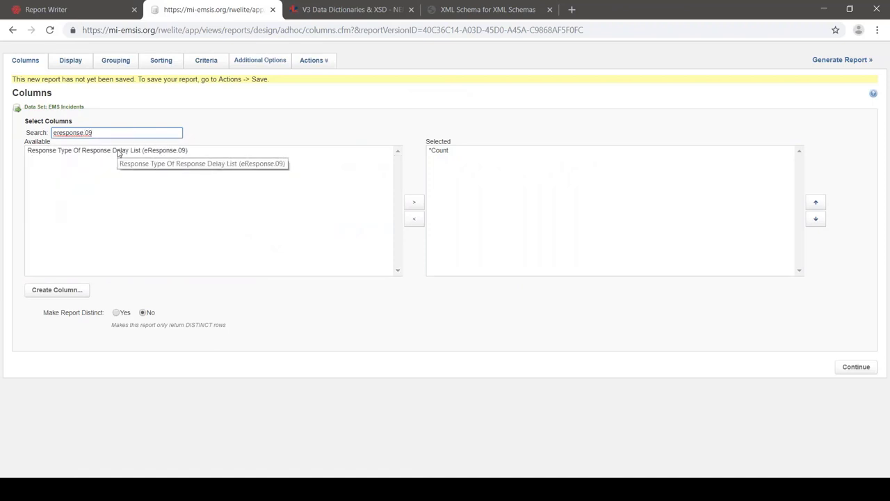
{"action": "left_click", "coordinate": [118, 152]}
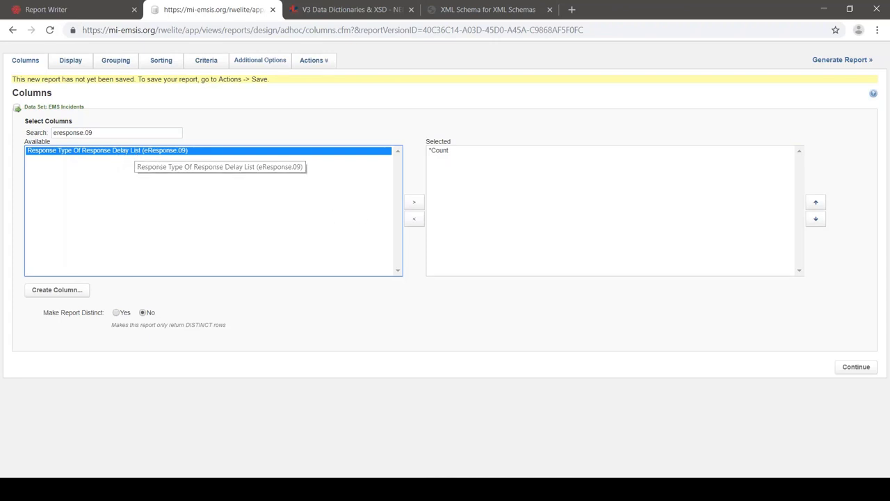
{"action": "left_click", "coordinate": [413, 206]}
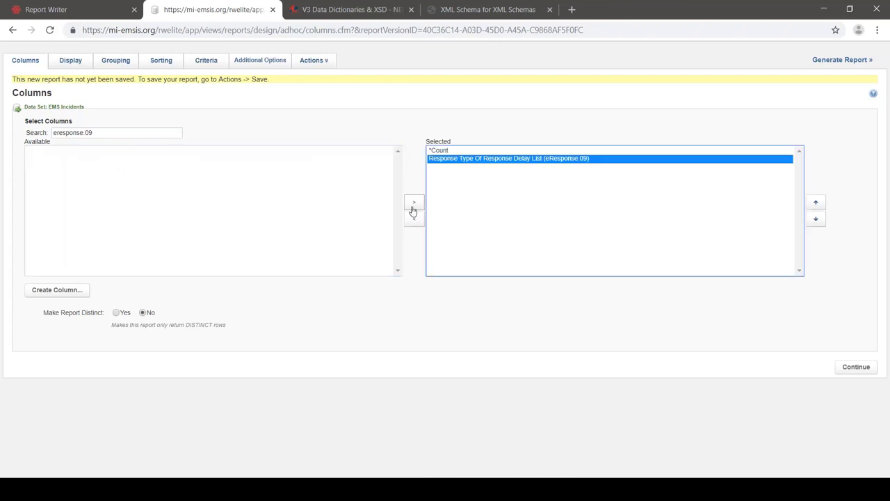
{"action": "left_click", "coordinate": [819, 62]}
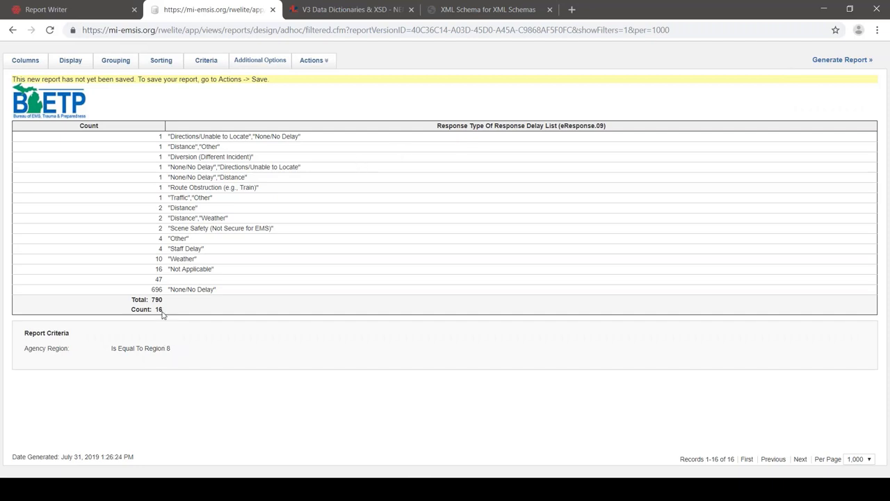
Examine the response delay rows, comparing single values such as Distance and Weather with the rows that combine several values
{"action": "left_click_drag", "start_coordinate": [152, 289], "coordinate": [224, 294]}
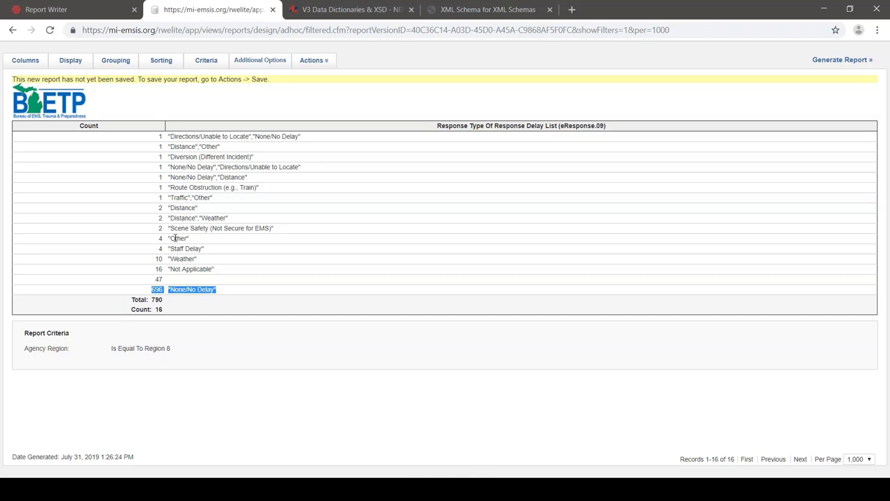
{"action": "left_click_drag", "start_coordinate": [159, 218], "coordinate": [233, 220]}
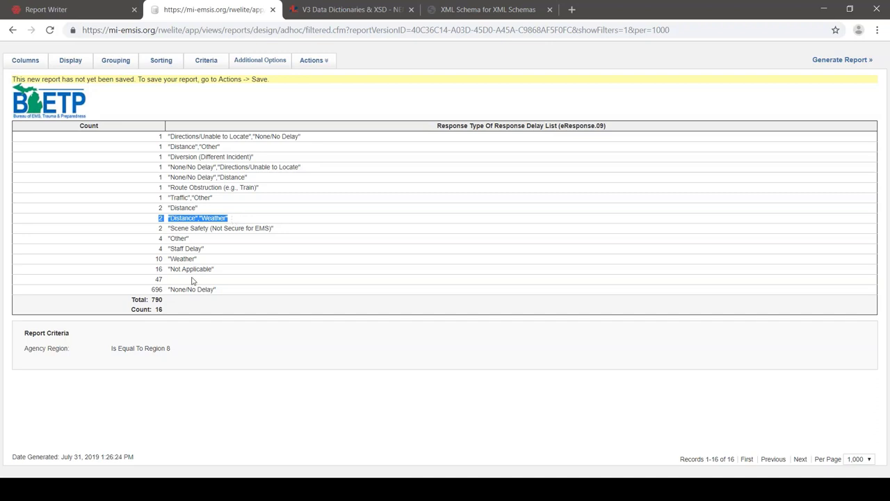
{"action": "left_click_drag", "start_coordinate": [157, 261], "coordinate": [196, 258]}
{"action": "left_click_drag", "start_coordinate": [158, 208], "coordinate": [206, 212]}
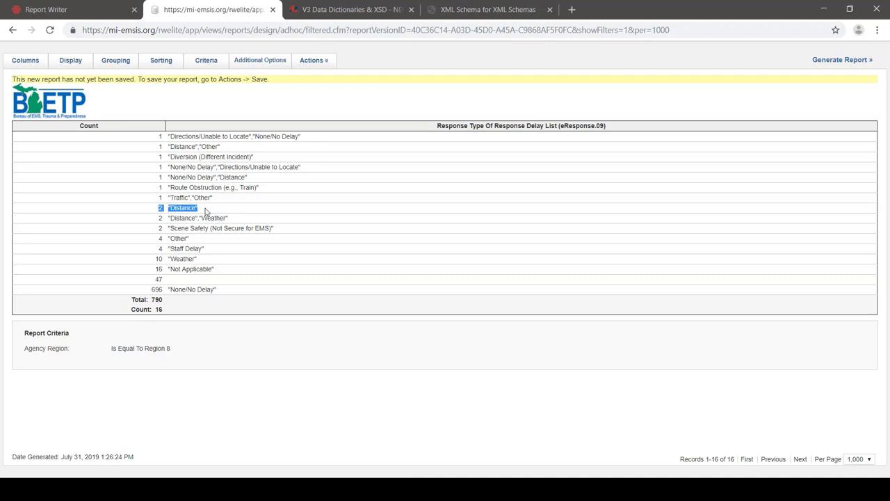
{"action": "left_click_drag", "start_coordinate": [167, 148], "coordinate": [224, 151]}
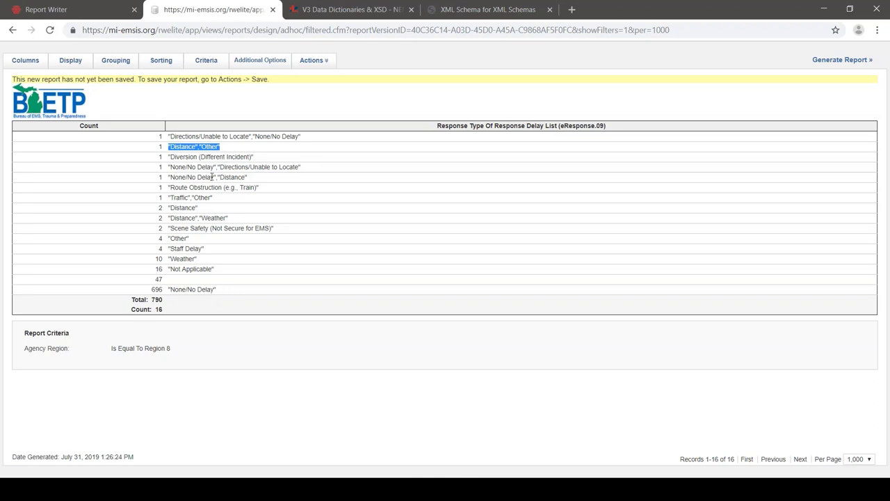
{"action": "double_click", "coordinate": [225, 178]}
{"action": "left_click", "coordinate": [231, 178]}
Add a criterion that Response Type Of Response Delay List (eResponse.09) is equal to Distance, and generate the report
{"action": "left_click", "coordinate": [207, 61]}
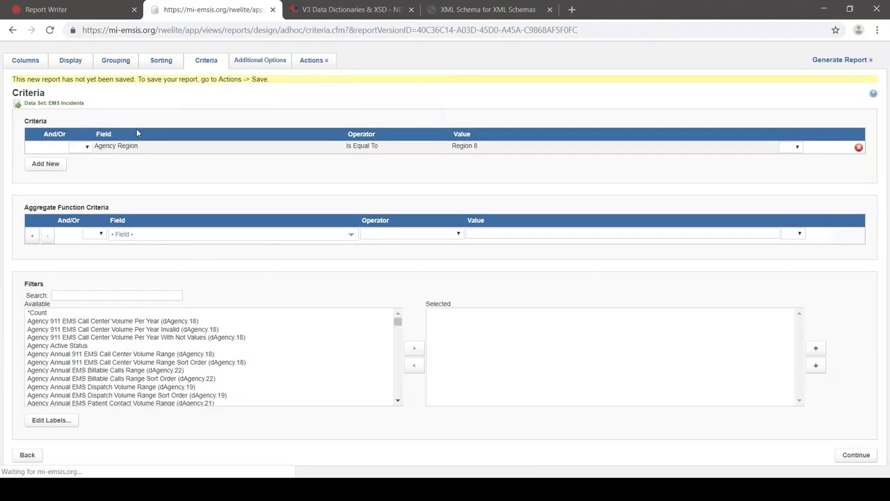
{"action": "left_click", "coordinate": [43, 167]}
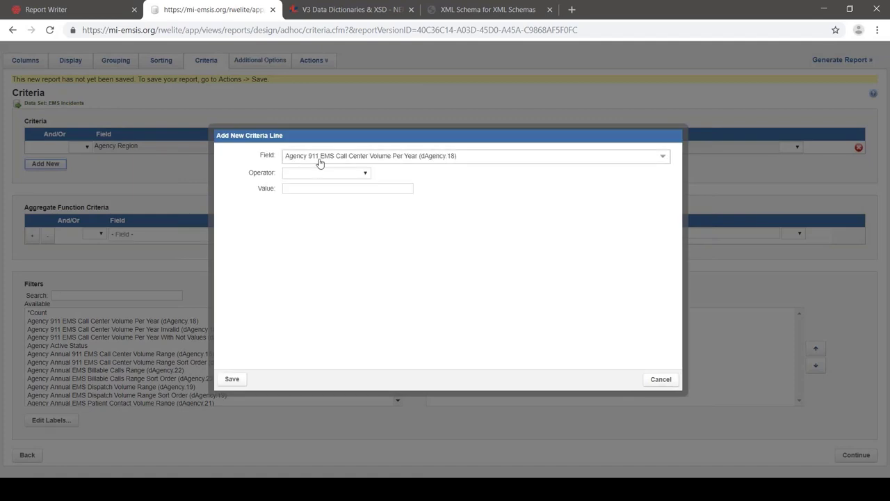
{"action": "left_click", "coordinate": [320, 162]}
{"action": "type", "text": "eresponse.09"}
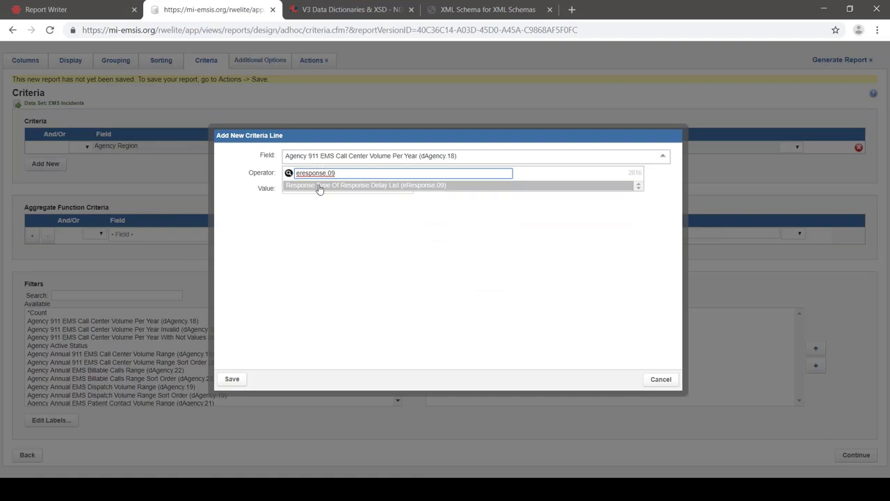
{"action": "left_click", "coordinate": [320, 186]}
{"action": "left_click", "coordinate": [321, 173]}
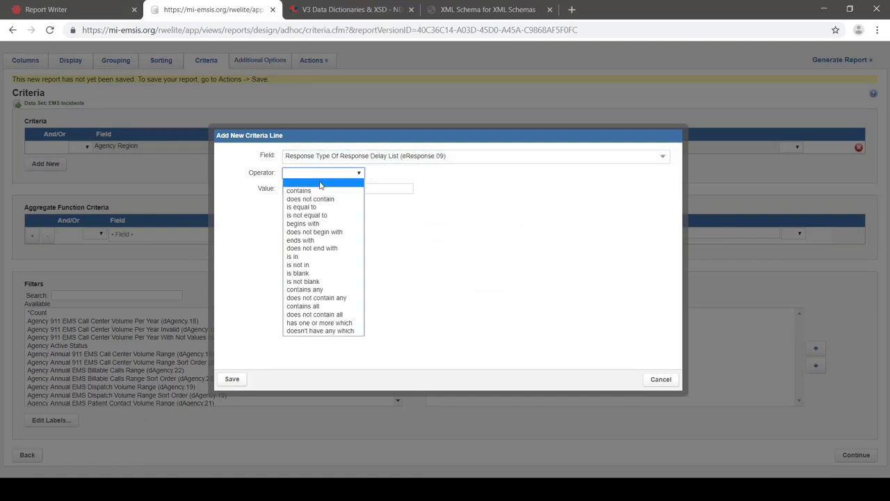
{"action": "left_click", "coordinate": [317, 207]}
{"action": "left_click", "coordinate": [319, 190]}
{"action": "type", "text": "Distancs"}
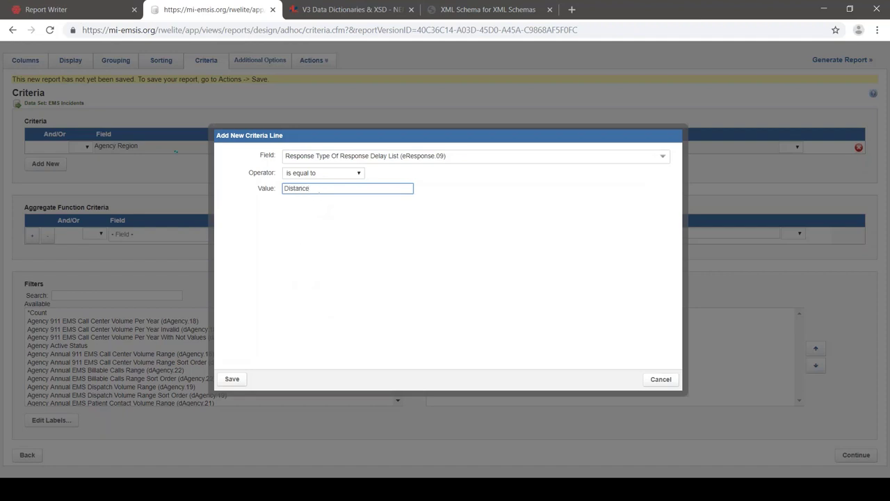
{"action": "left_click", "coordinate": [231, 379]}
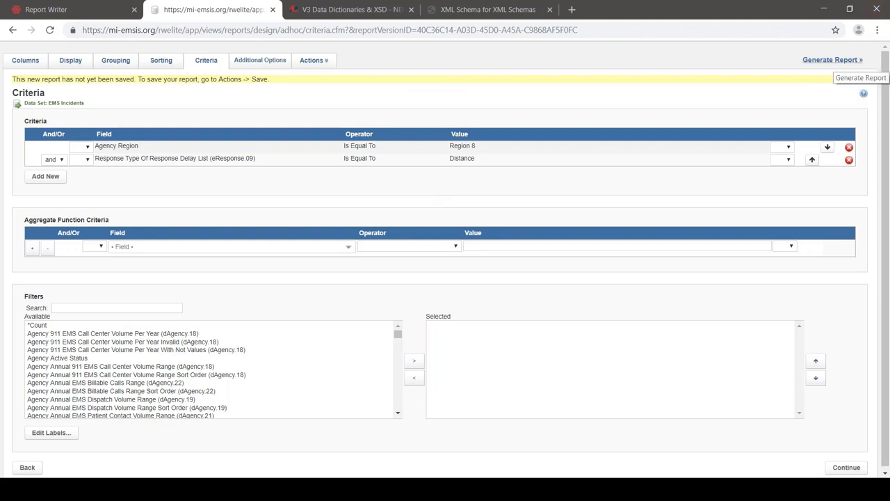
{"action": "left_click", "coordinate": [834, 62]}
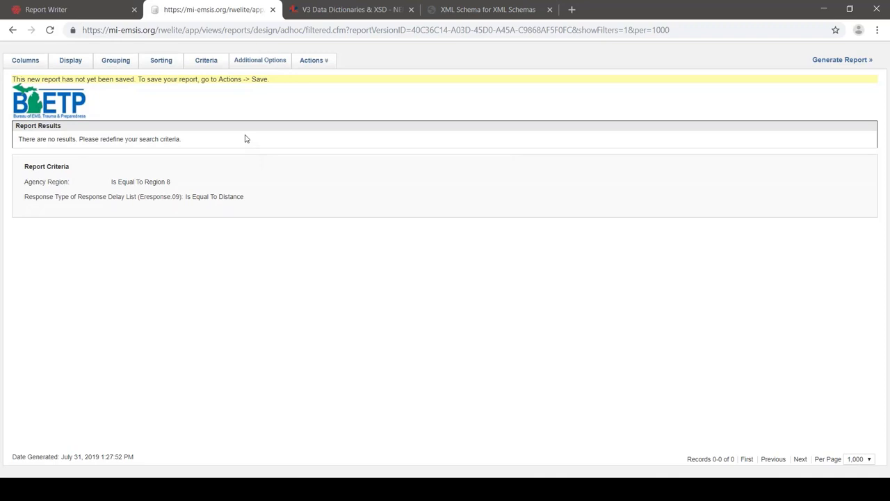
Enclose the response delay criterion's value in quotation marks, as "Distance", and generate the report again
{"action": "left_click", "coordinate": [204, 68]}
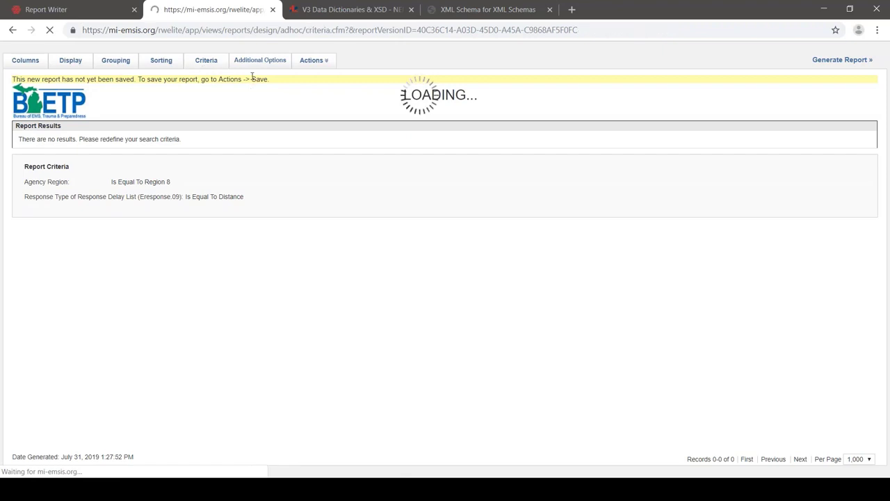
{"action": "left_click", "coordinate": [479, 165]}
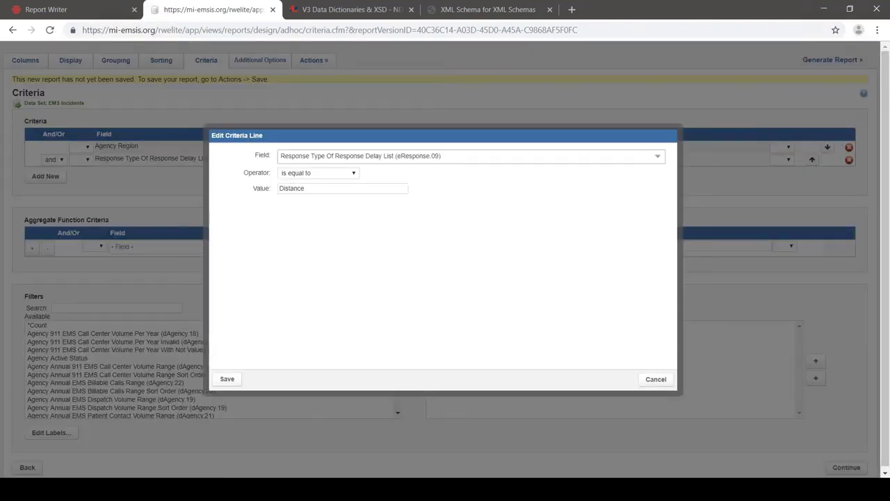
{"action": "left_click", "coordinate": [318, 190]}
{"action": "type", "text": "\""}
{"action": "key", "text": "Home"}
{"action": "type", "text": "\""}
{"action": "left_click", "coordinate": [230, 379]}
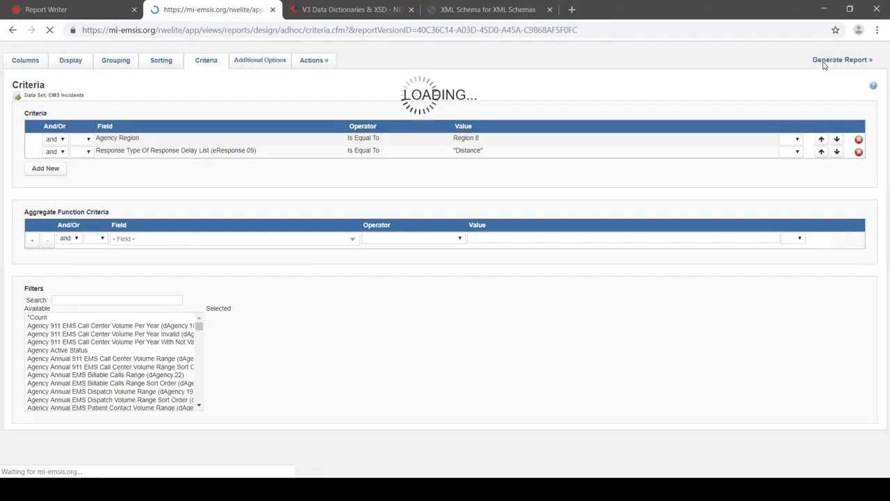
{"action": "left_click", "coordinate": [823, 61]}
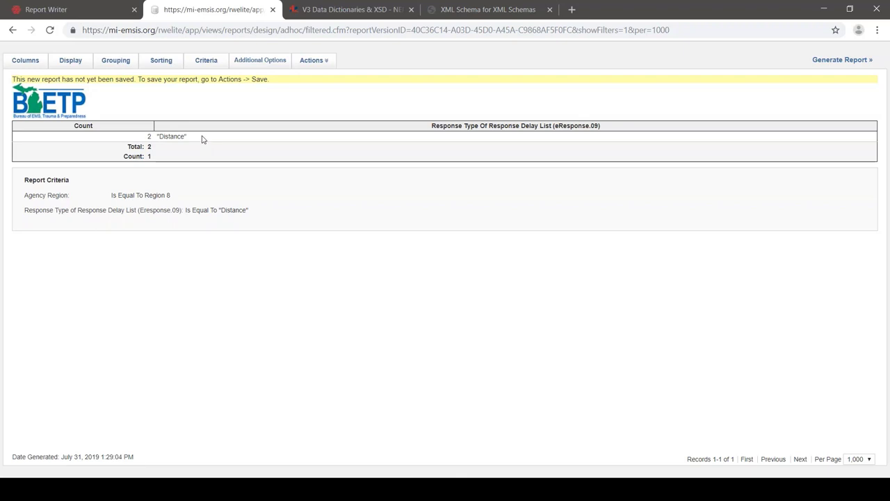
Change the response delay criterion to contains Distance, without quotation marks, and regenerate the report
{"action": "left_click", "coordinate": [210, 64]}
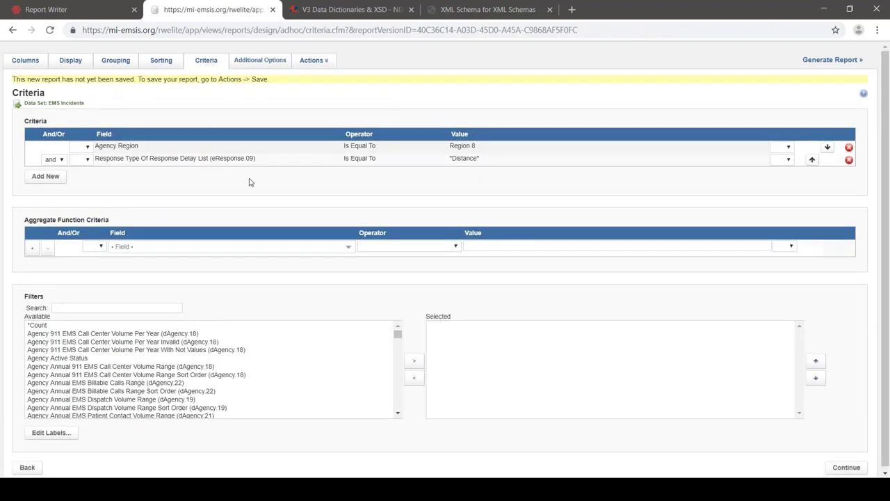
{"action": "left_click", "coordinate": [334, 165]}
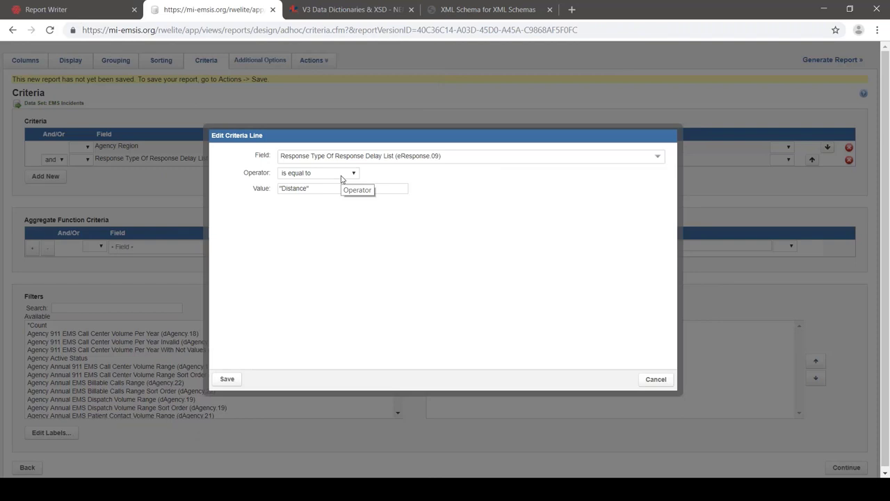
{"action": "left_click", "coordinate": [342, 180]}
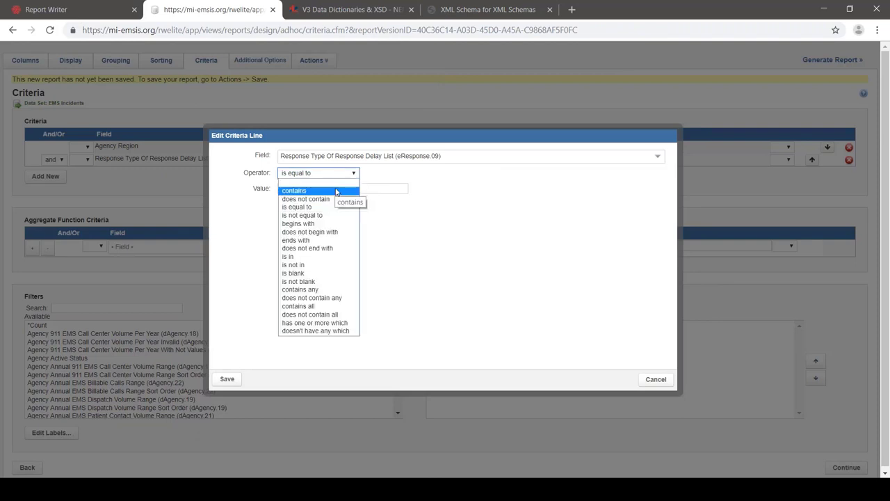
{"action": "left_click", "coordinate": [336, 191]}
{"action": "left_click", "coordinate": [310, 188]}
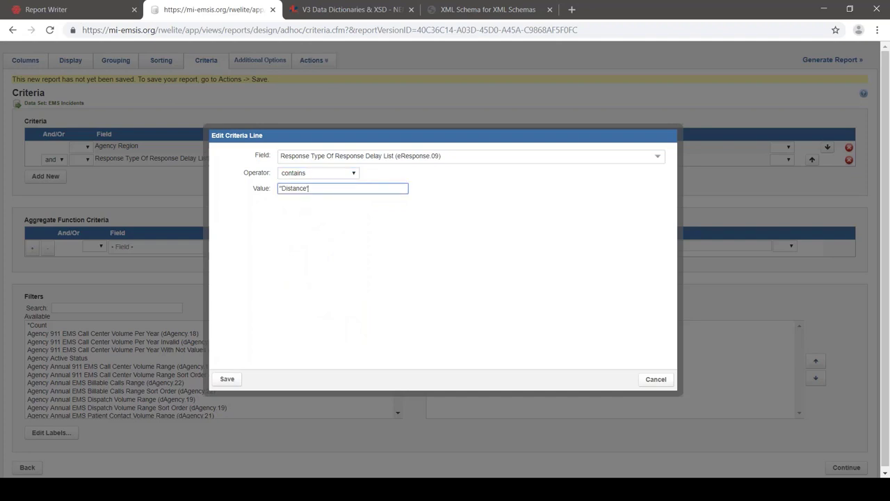
{"action": "key", "text": "BackSpace"}
{"action": "key", "text": "Home"}
{"action": "key", "text": "Delete"}
{"action": "left_click", "coordinate": [233, 380]}
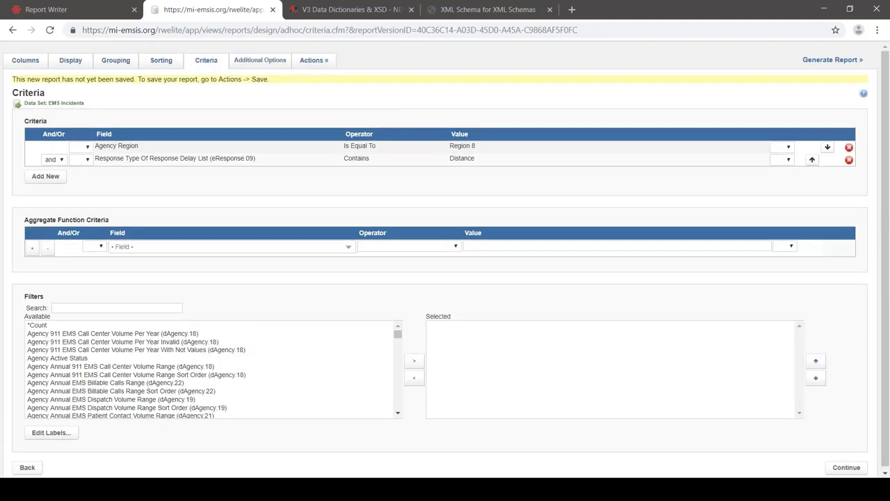
{"action": "left_click", "coordinate": [835, 60]}
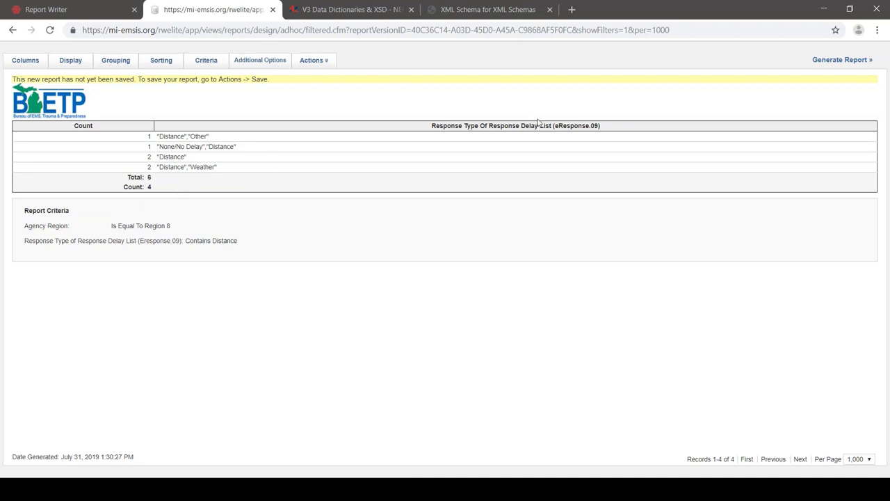
Compare the word List in the response delay column heading with the recurrence of eResponse.09 in the NEMSIS data dictionary
{"action": "left_click_drag", "start_coordinate": [540, 126], "coordinate": [551, 127]}
{"action": "left_click", "coordinate": [456, 13]}
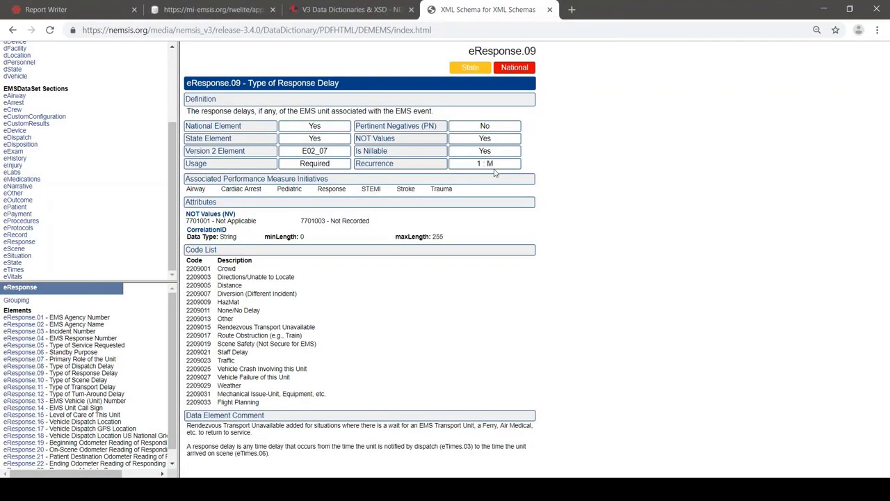
{"action": "left_click_drag", "start_coordinate": [489, 164], "coordinate": [515, 162]}
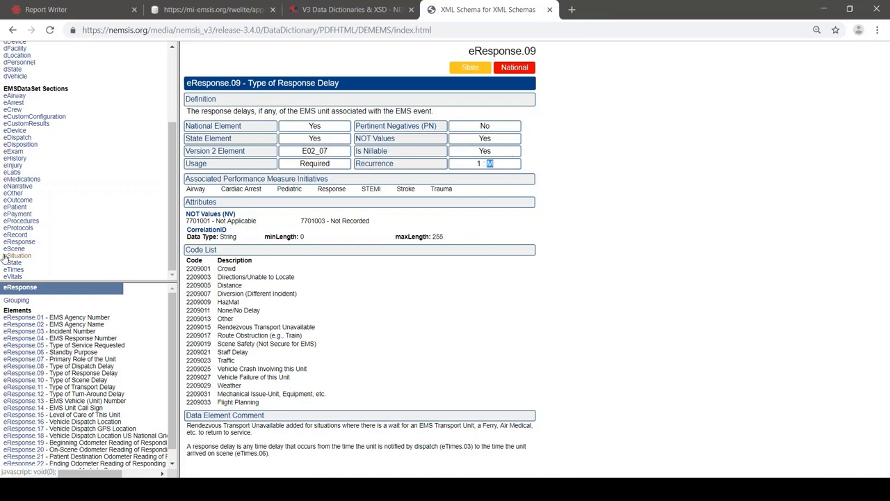
View the eVitals section and compare the recurrence of eVitals.VitalGroup with that of eVitals.06 - SBP (Systolic Blood Pressure)
{"action": "left_click", "coordinate": [12, 276]}
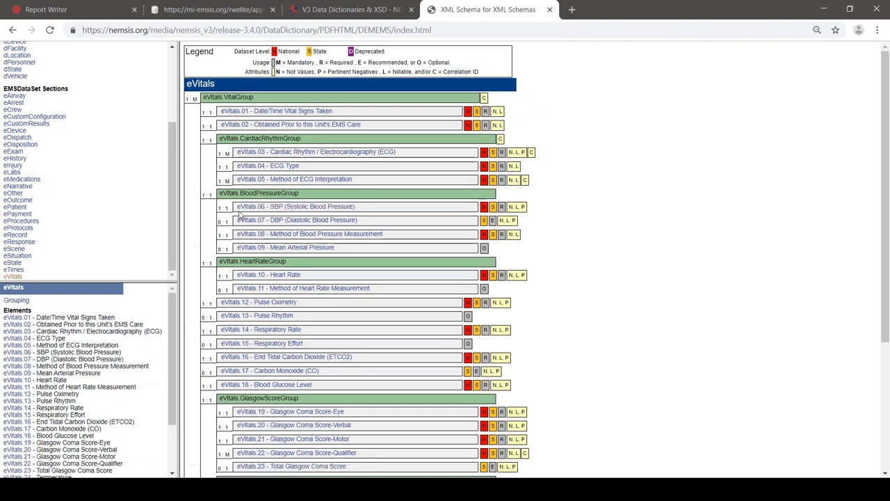
{"action": "left_click_drag", "start_coordinate": [218, 209], "coordinate": [227, 208]}
{"action": "left_click_drag", "start_coordinate": [188, 99], "coordinate": [185, 98]}
{"action": "key", "text": "ctrl+plus"}
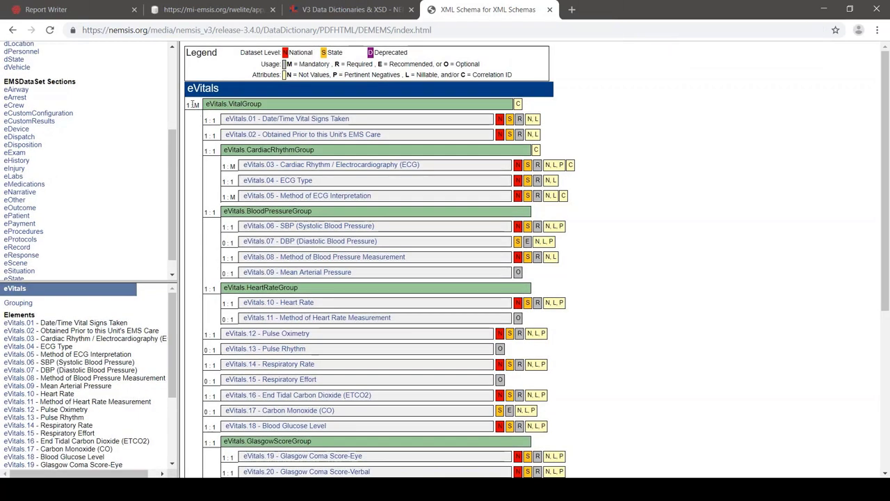
{"action": "left_click_drag", "start_coordinate": [191, 104], "coordinate": [197, 104]}
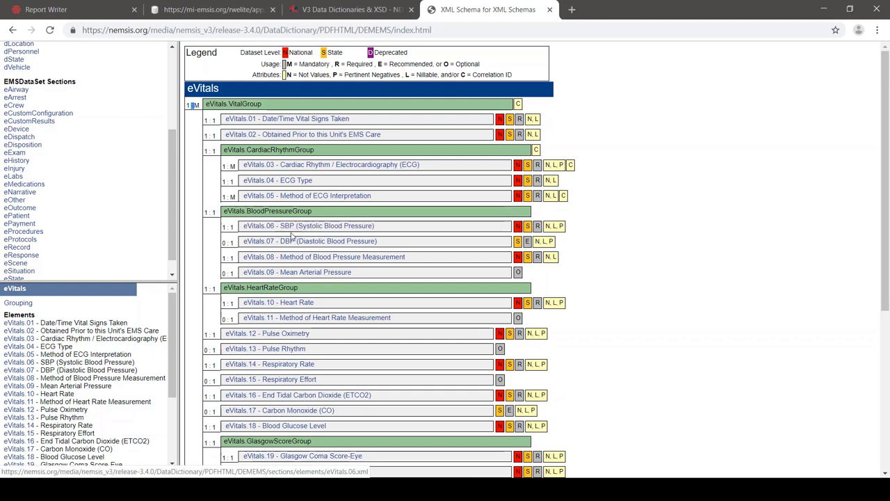
{"action": "left_click_drag", "start_coordinate": [225, 228], "coordinate": [240, 233]}
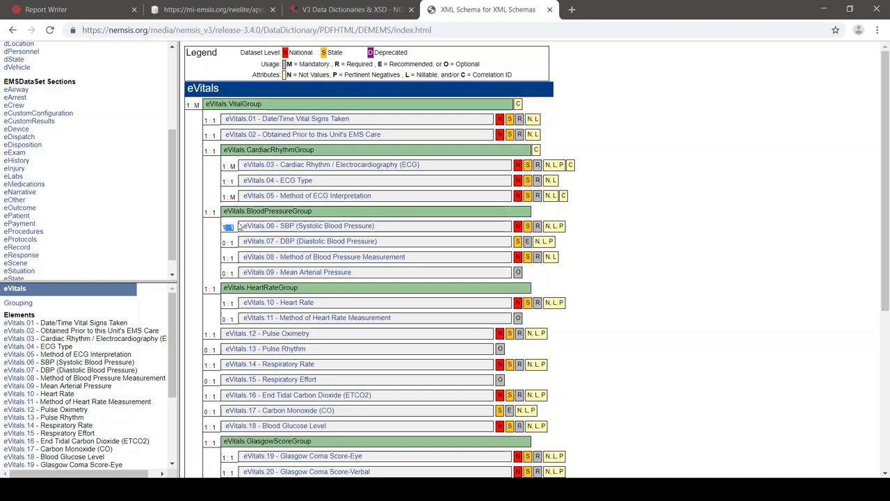
Return to the report and delete the Response Type Of Response Delay List criterion
{"action": "left_click", "coordinate": [195, 11]}
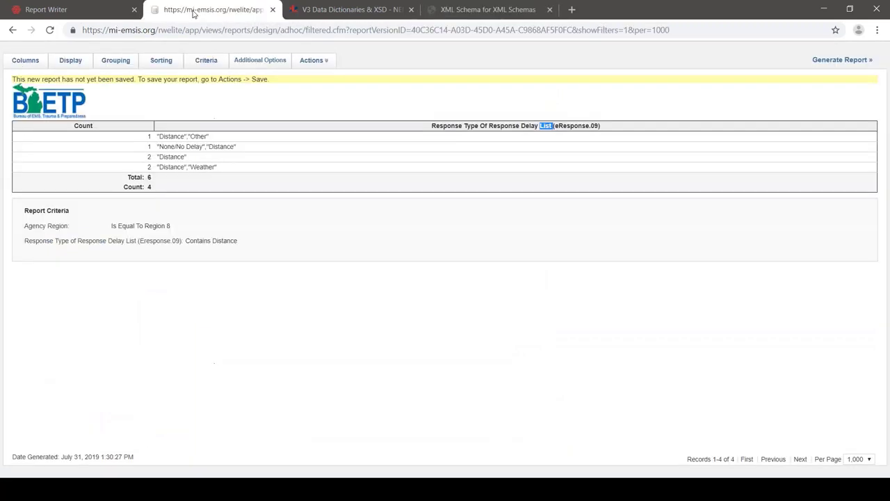
{"action": "left_click", "coordinate": [208, 67]}
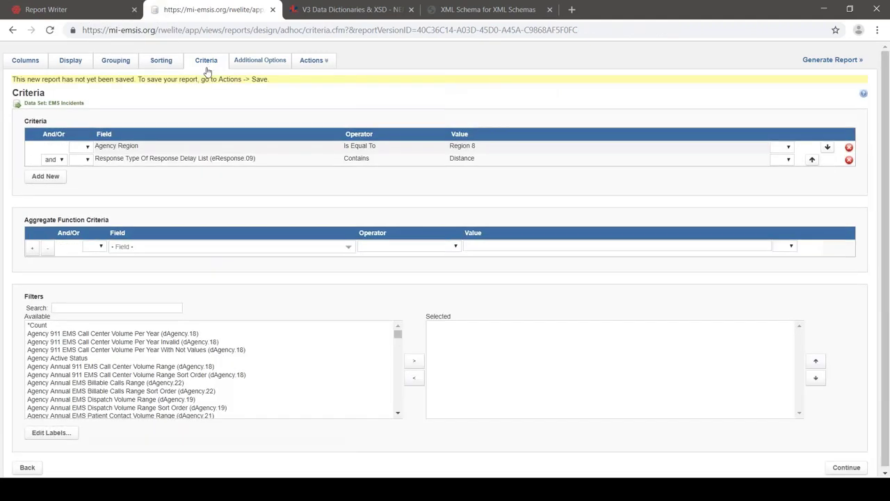
{"action": "left_click", "coordinate": [850, 161]}
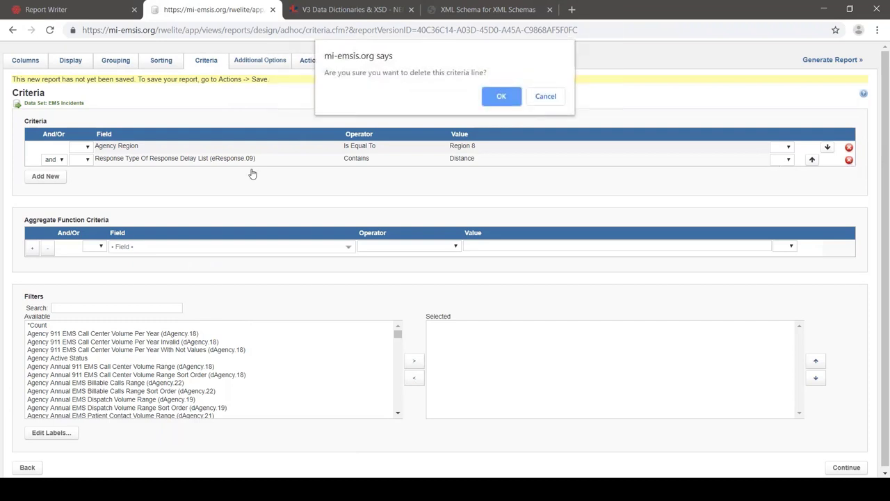
{"action": "left_click", "coordinate": [501, 97]}
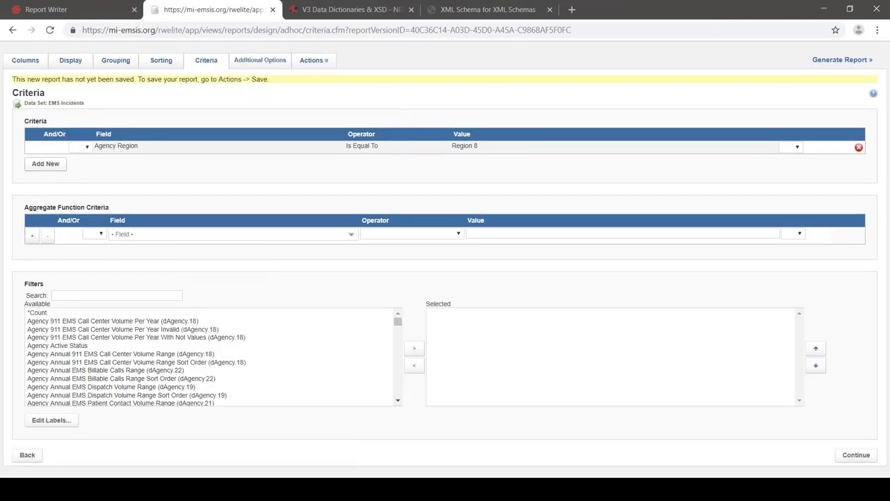
Add a criterion that Incident Unit Notified By Dispatch Date Time (eTimes.03) is equal to This Month
{"action": "left_click", "coordinate": [45, 163]}
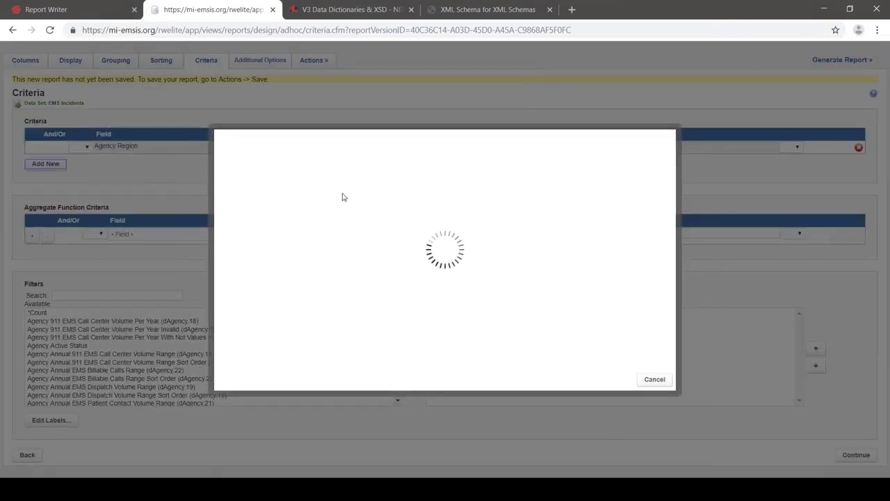
{"action": "left_click", "coordinate": [349, 158]}
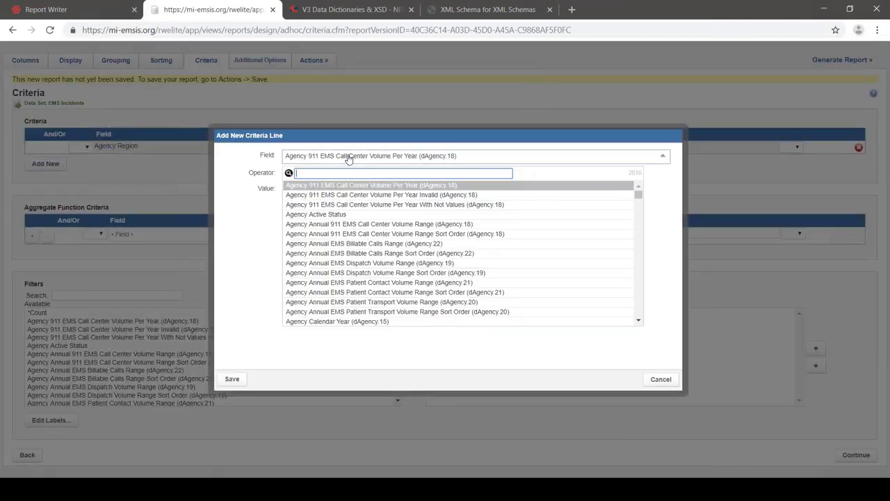
{"action": "type", "text": "etimes.03"}
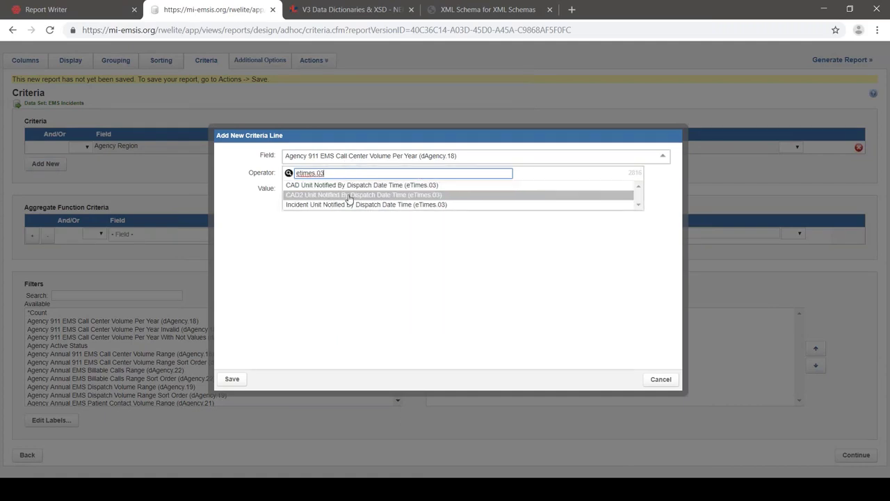
{"action": "left_click", "coordinate": [350, 207]}
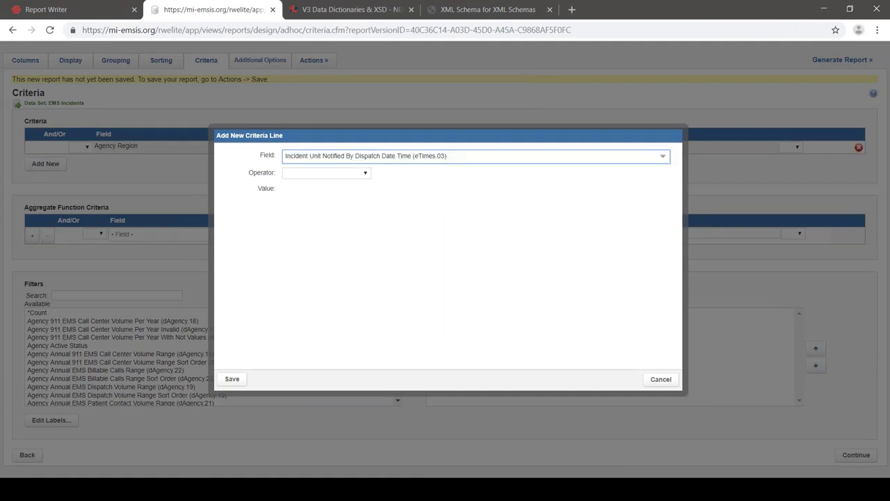
{"action": "left_click", "coordinate": [341, 175]}
{"action": "left_click", "coordinate": [337, 192]}
{"action": "left_click", "coordinate": [336, 190]}
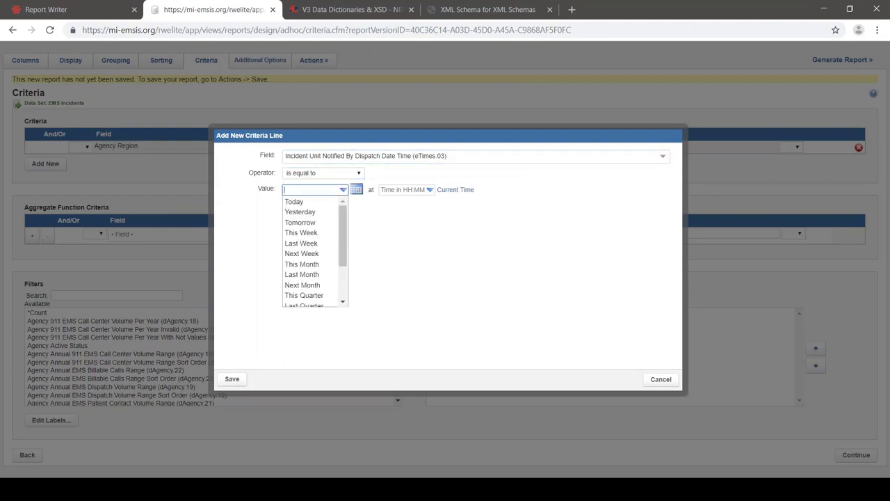
{"action": "left_click", "coordinate": [321, 263]}
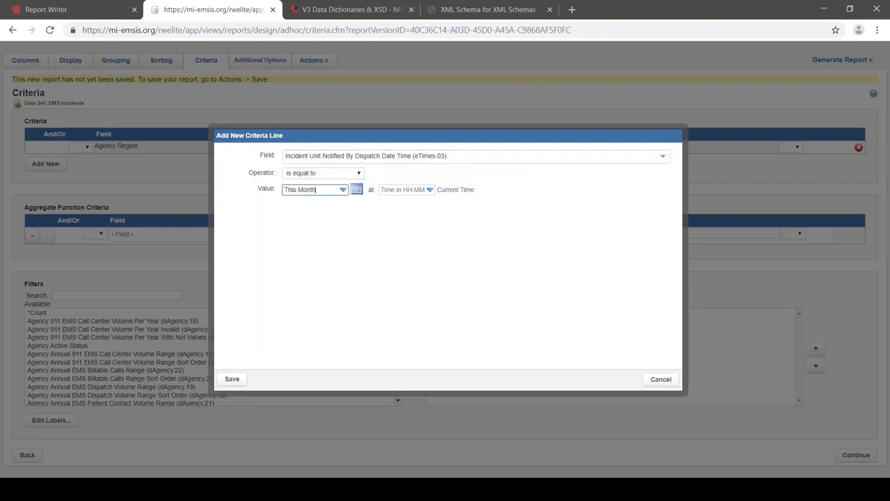
{"action": "left_click", "coordinate": [234, 379]}
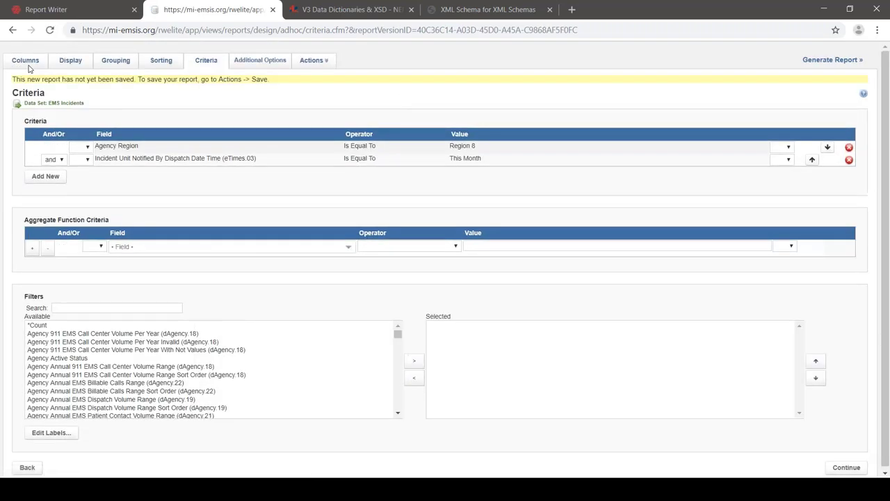
Remove the Response Type Of Response Delay List (eResponse.09) column and generate the report with only *Count
{"action": "left_click", "coordinate": [28, 63]}
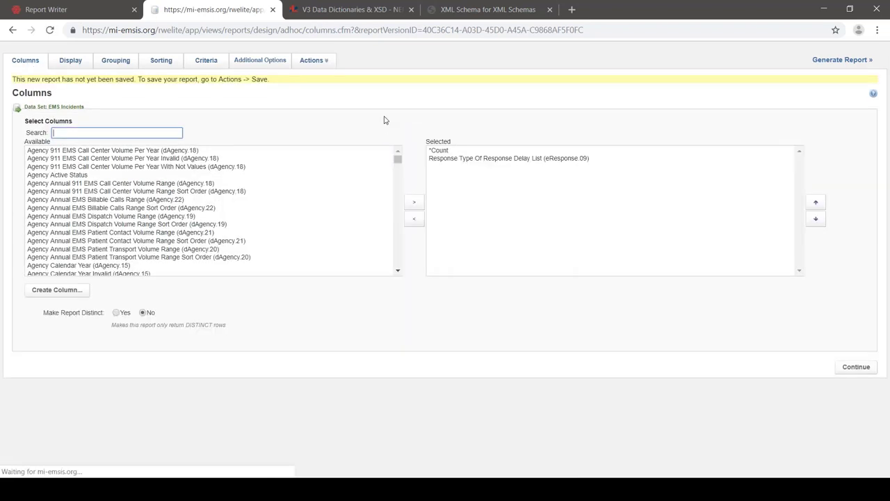
{"action": "left_click", "coordinate": [452, 158]}
{"action": "left_click", "coordinate": [413, 218]}
{"action": "left_click", "coordinate": [78, 133]}
{"action": "type", "text": "evitals.06"}
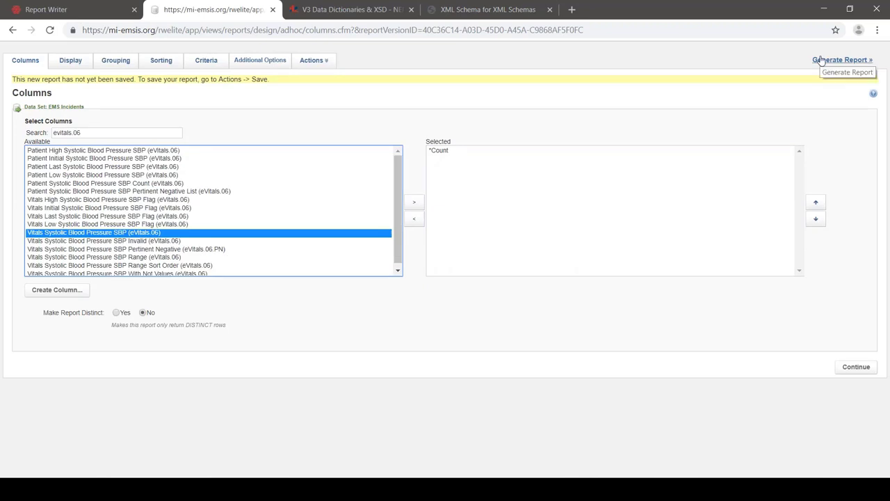
{"action": "left_click", "coordinate": [841, 60]}
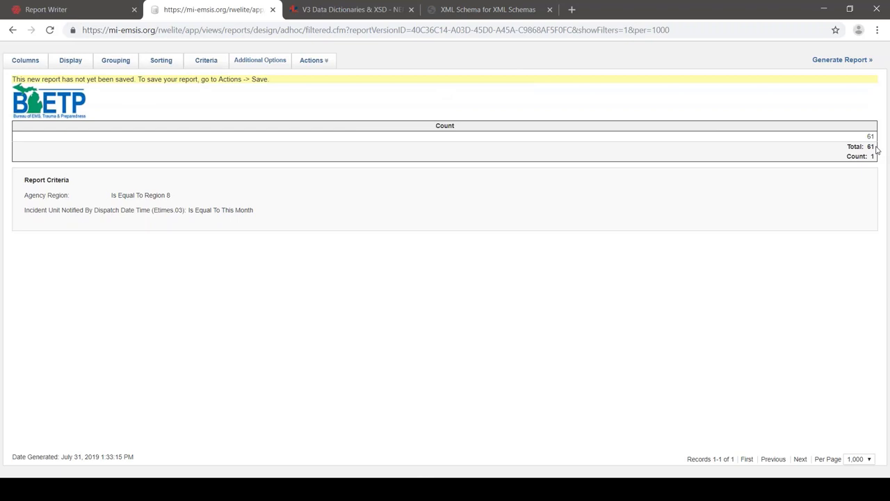
Add the Vitals Systolic Blood Pressure SBP (eVitals.06) column beside *Count and regenerate the report
{"action": "left_click", "coordinate": [24, 64]}
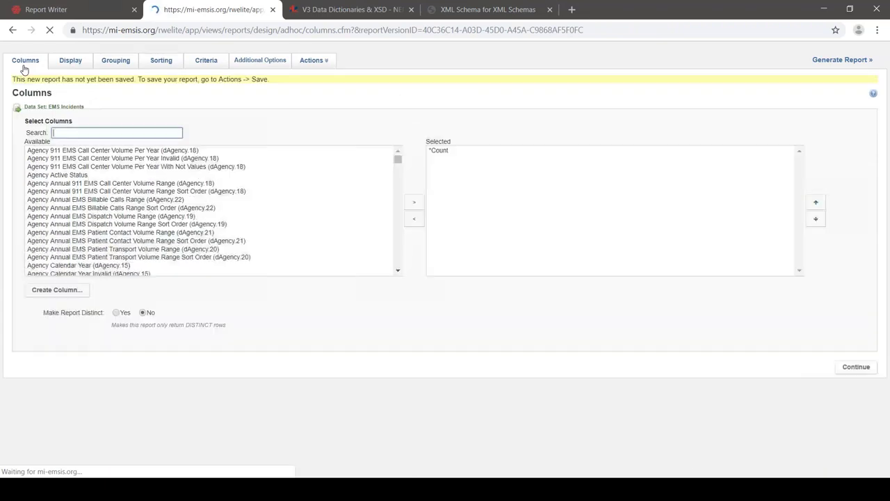
{"action": "type", "text": "evitals.06"}
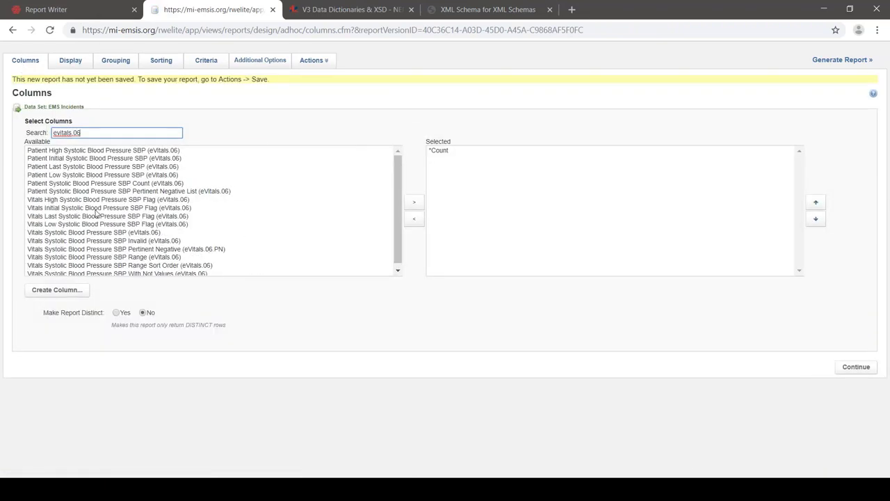
{"action": "double_click", "coordinate": [97, 232]}
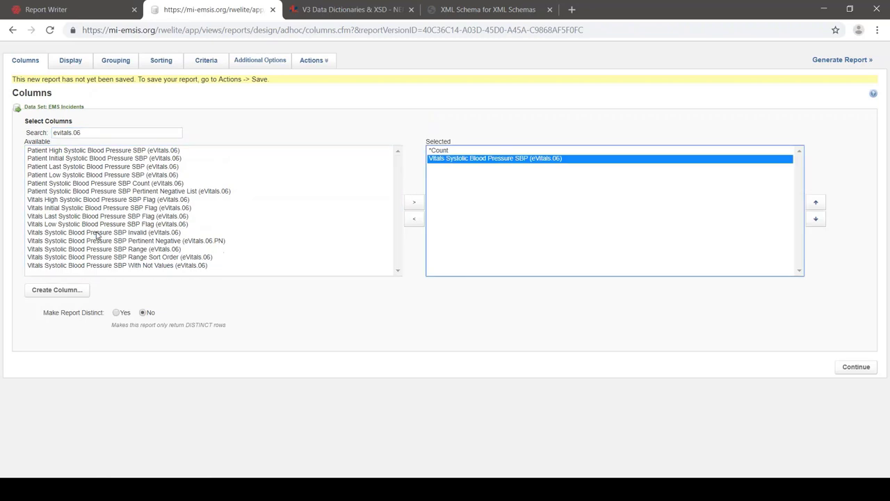
{"action": "left_click", "coordinate": [843, 62]}
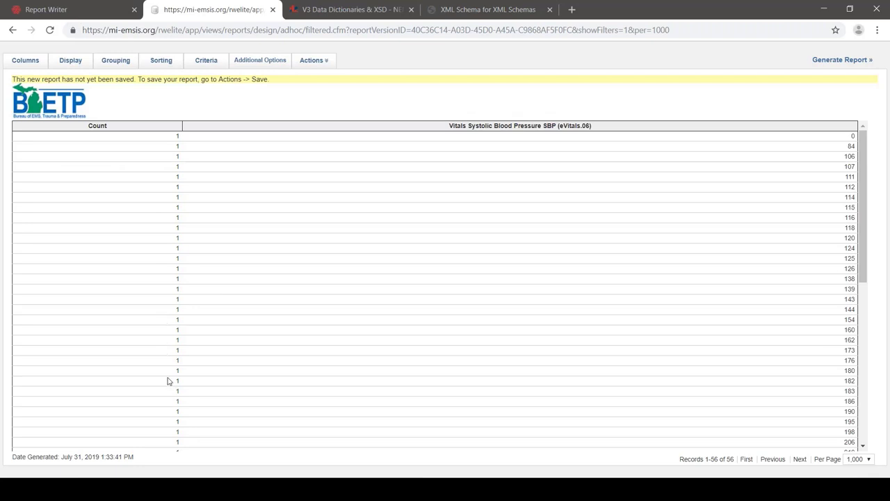
Examine the report's Count total and individual systolic blood pressure values to see how repeated vitals are counted
{"action": "scroll", "coordinate": [167, 377], "scroll_direction": "down", "scroll_amount": 5}
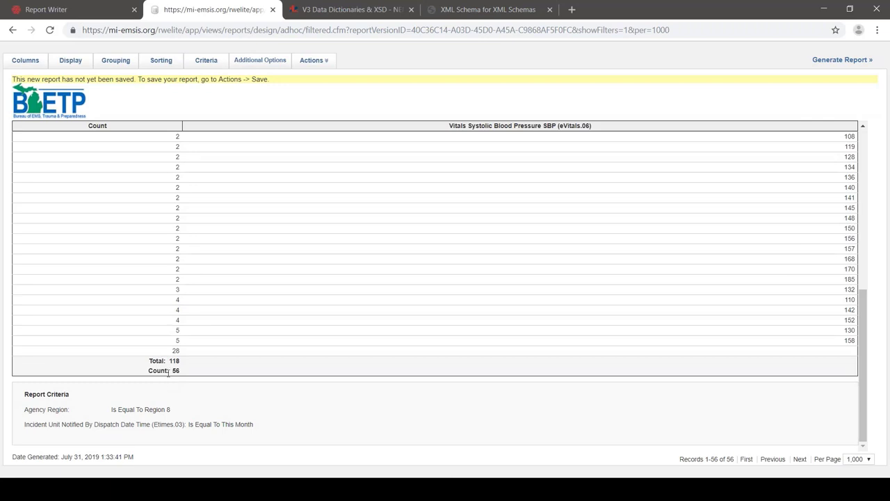
{"action": "left_click_drag", "start_coordinate": [182, 363], "coordinate": [171, 361]}
{"action": "left_click_drag", "start_coordinate": [843, 229], "coordinate": [854, 229]}
{"action": "left_click_drag", "start_coordinate": [844, 208], "coordinate": [855, 207]}
Remove the Vitals Systolic Blood Pressure SBP (eVitals.06) column and review the available fields matching evitals.06
{"action": "left_click", "coordinate": [24, 61]}
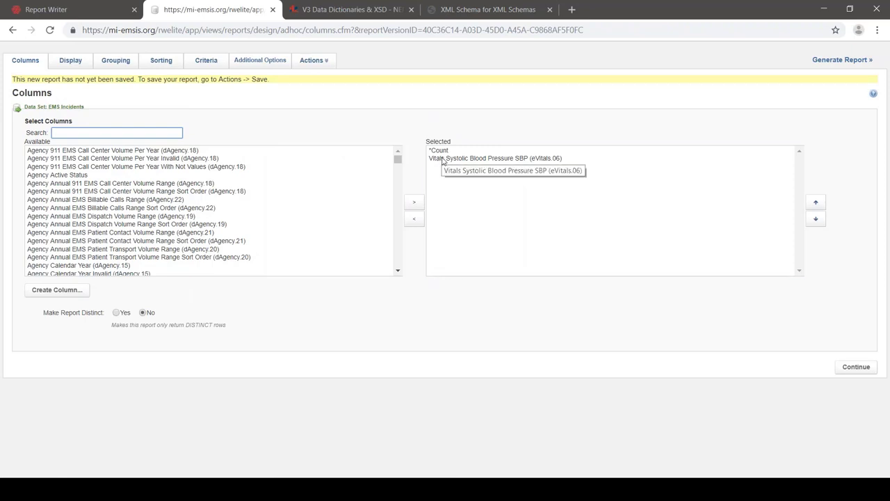
{"action": "double_click", "coordinate": [442, 159]}
{"action": "left_click", "coordinate": [117, 133]}
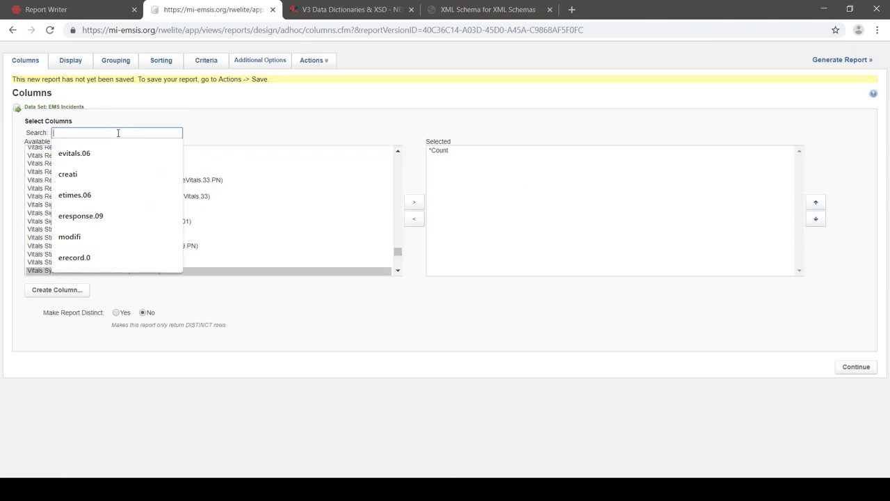
{"action": "type", "text": "evitals.06"}
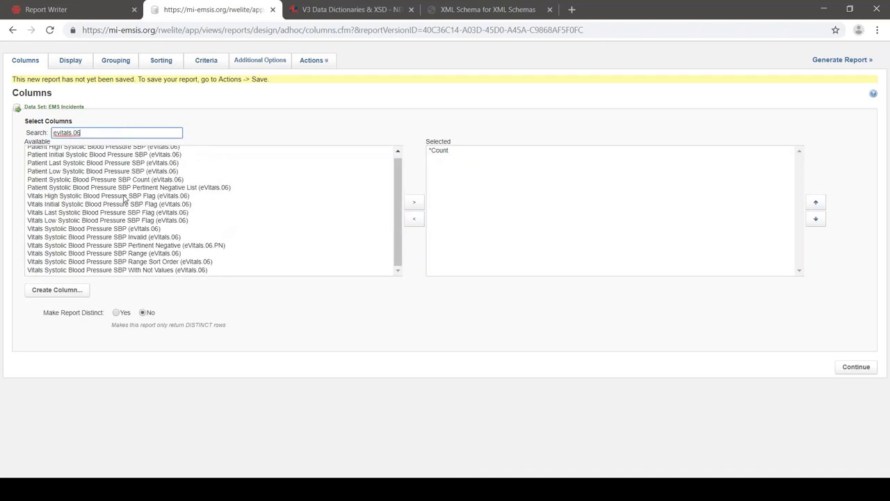
{"action": "scroll", "coordinate": [124, 200], "scroll_direction": "up", "scroll_amount": 1}
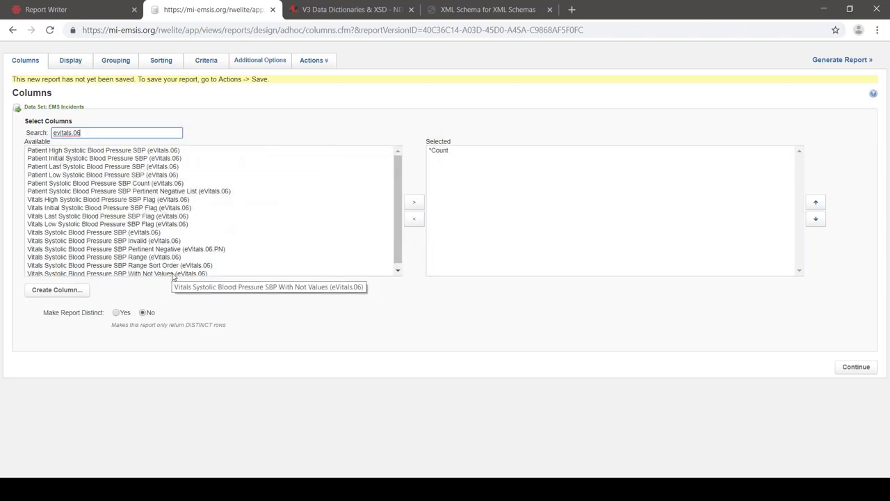
{"action": "scroll", "coordinate": [50, 275], "scroll_direction": "down", "scroll_amount": 1}
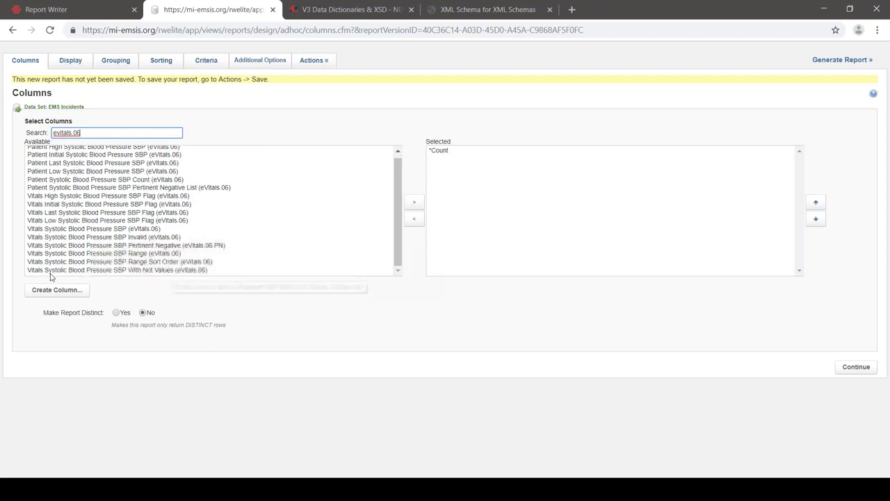
{"action": "left_click", "coordinate": [46, 230]}
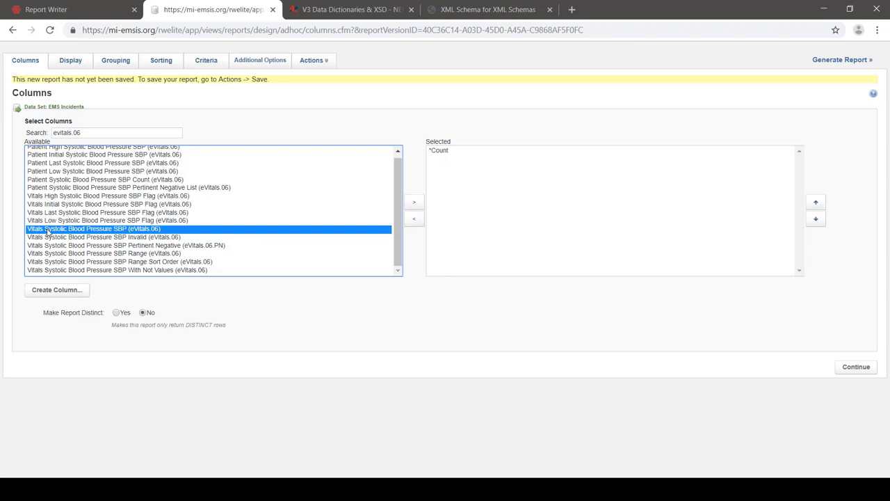
{"action": "scroll", "coordinate": [48, 233], "scroll_direction": "up", "scroll_amount": 1}
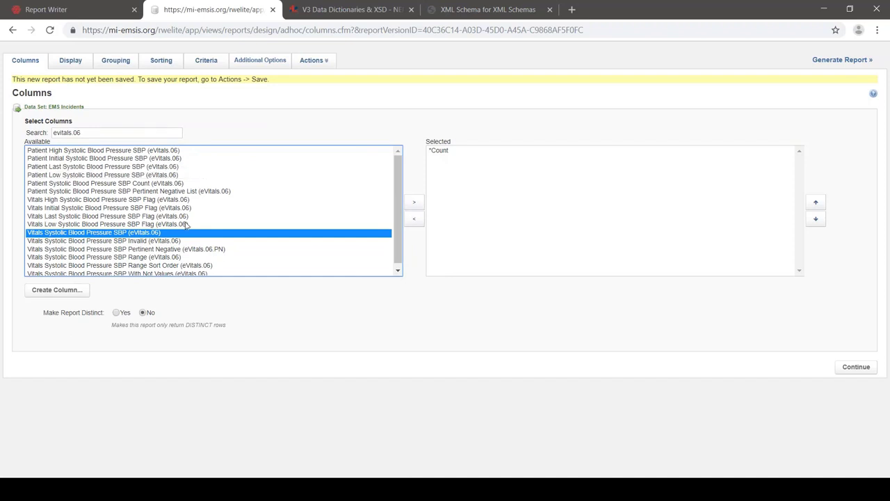
Add the Patient High, Patient Low and Patient Systolic Blood Pressure SBP Count (eVitals.06) columns and generate the report
{"action": "left_click", "coordinate": [137, 151]}
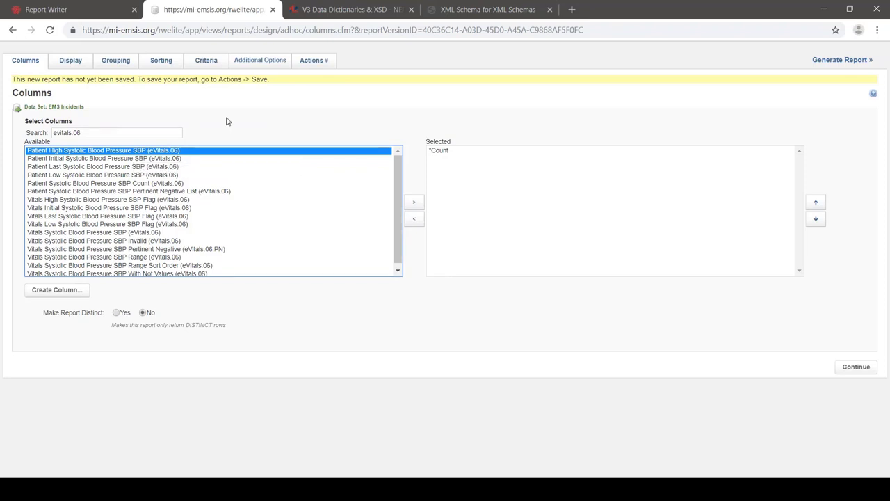
{"action": "left_click", "coordinate": [143, 176], "text": "ctrl"}
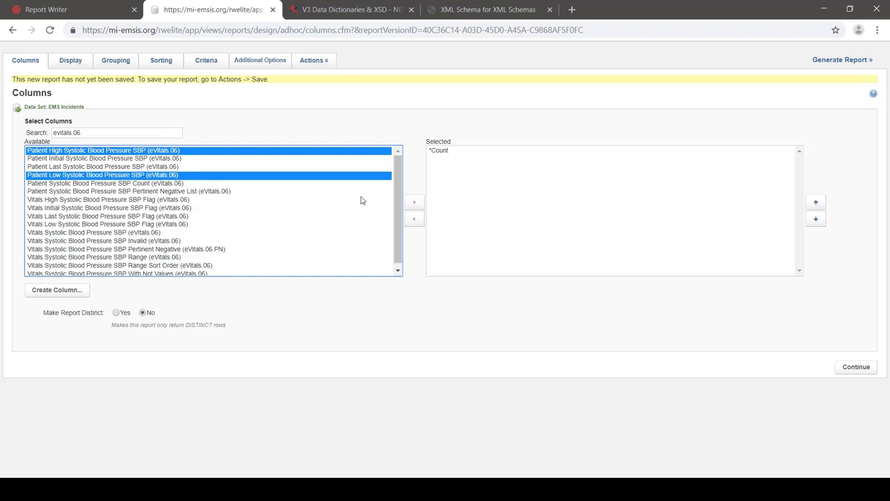
{"action": "left_click", "coordinate": [413, 203]}
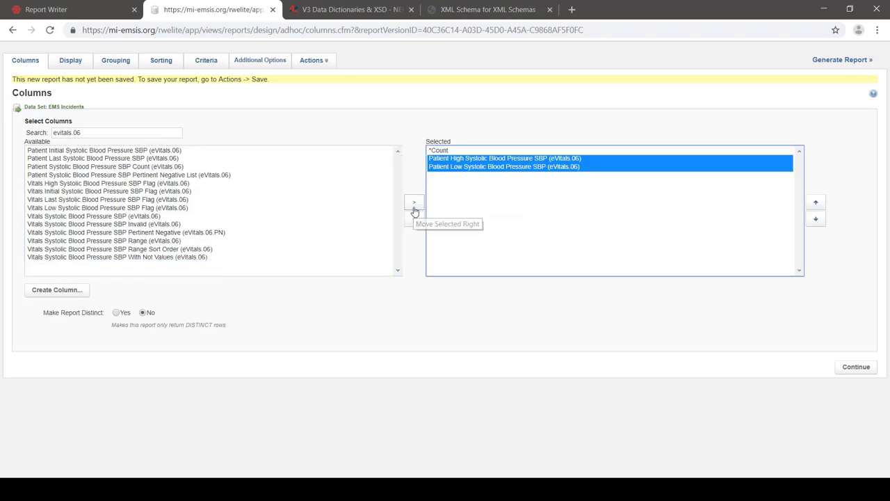
{"action": "left_click", "coordinate": [128, 169]}
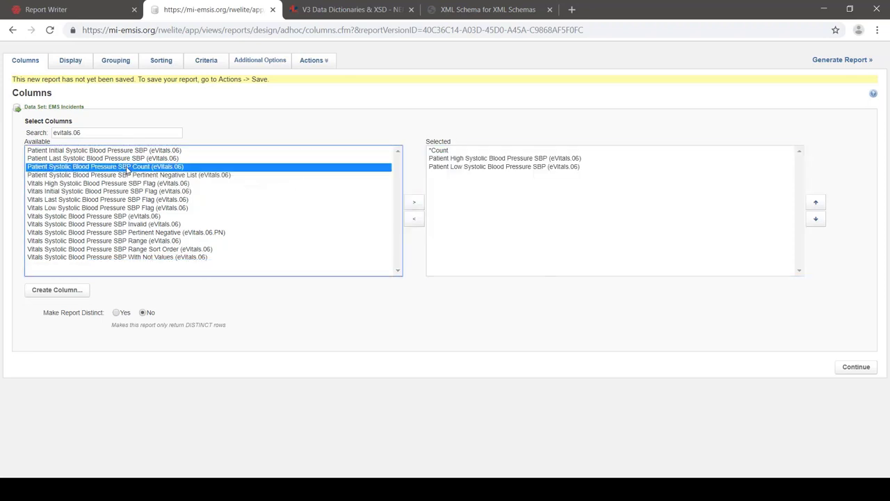
{"action": "left_click", "coordinate": [414, 203]}
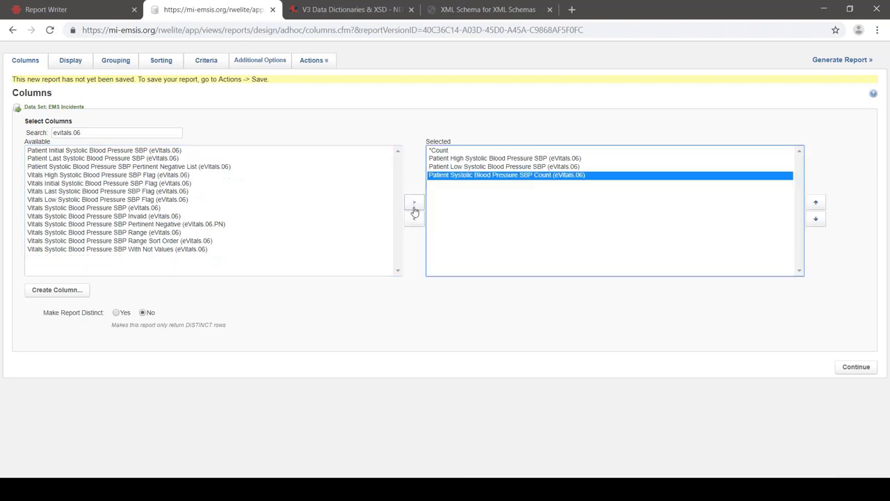
{"action": "left_click", "coordinate": [819, 61]}
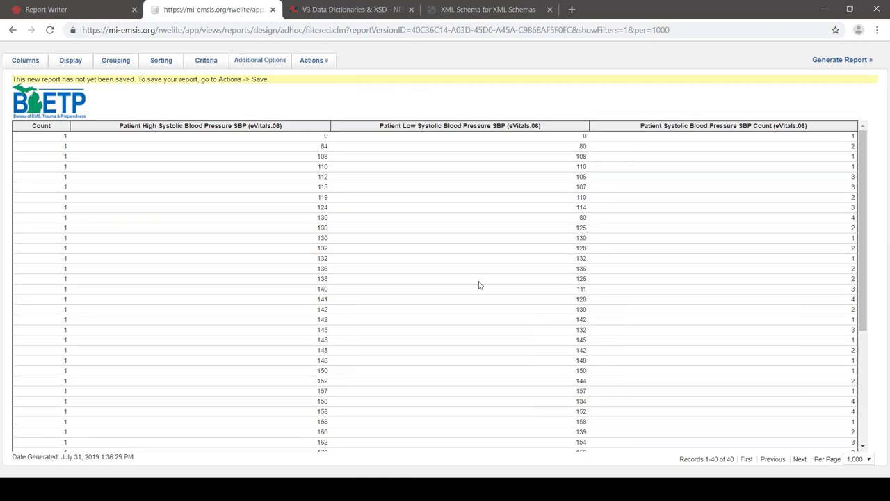
Check the report's Count total and read across one row's high, low and SBP count values
{"action": "scroll", "coordinate": [477, 283], "scroll_direction": "down", "scroll_amount": 3}
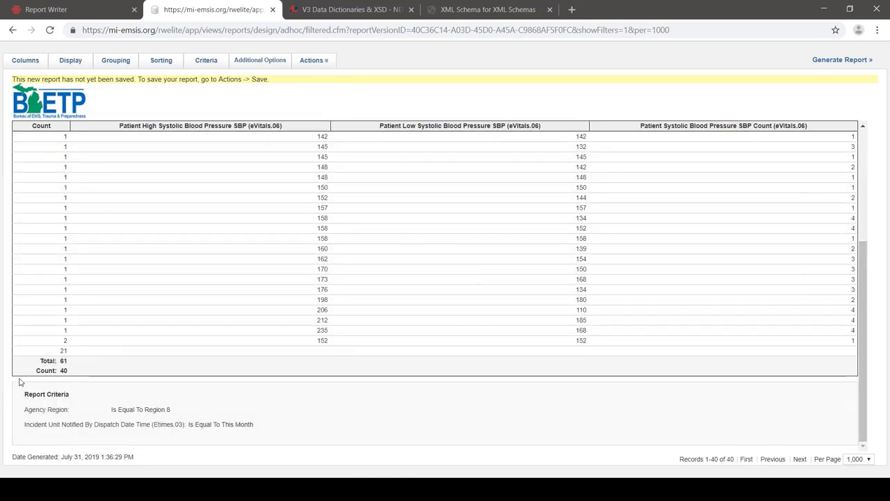
{"action": "double_click", "coordinate": [67, 361]}
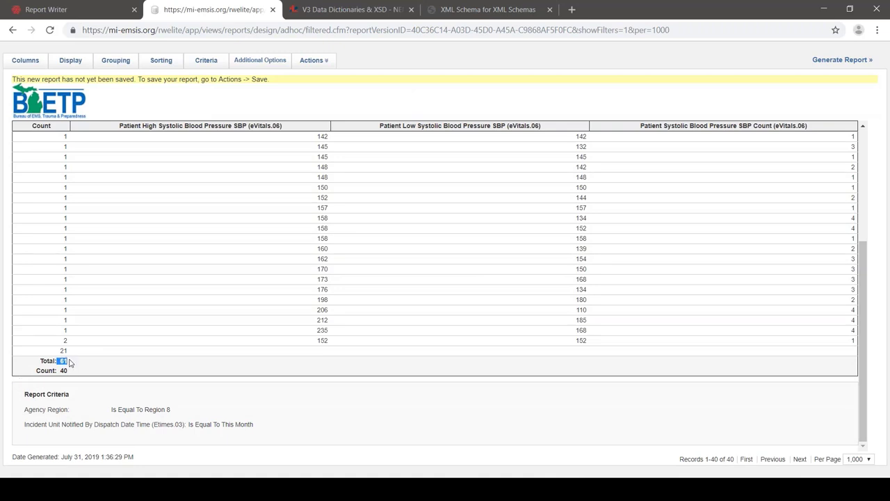
{"action": "scroll", "coordinate": [70, 362], "scroll_direction": "up", "scroll_amount": 5}
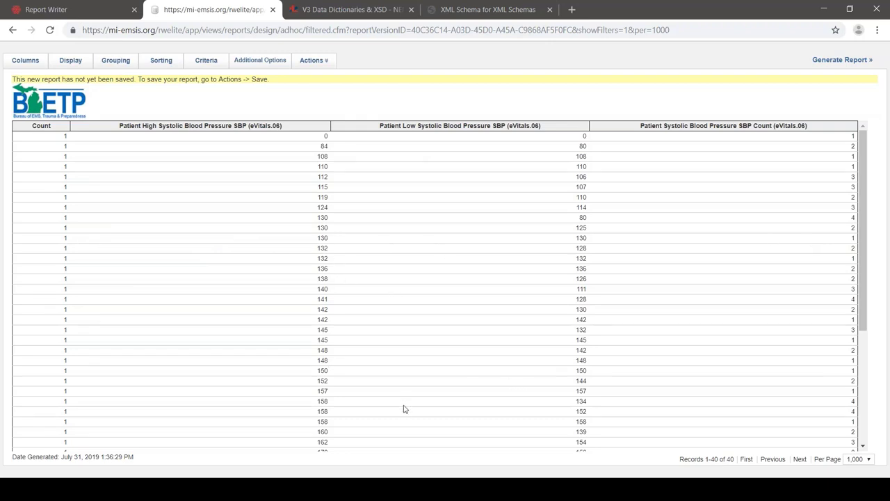
{"action": "triple_click", "coordinate": [21, 208]}
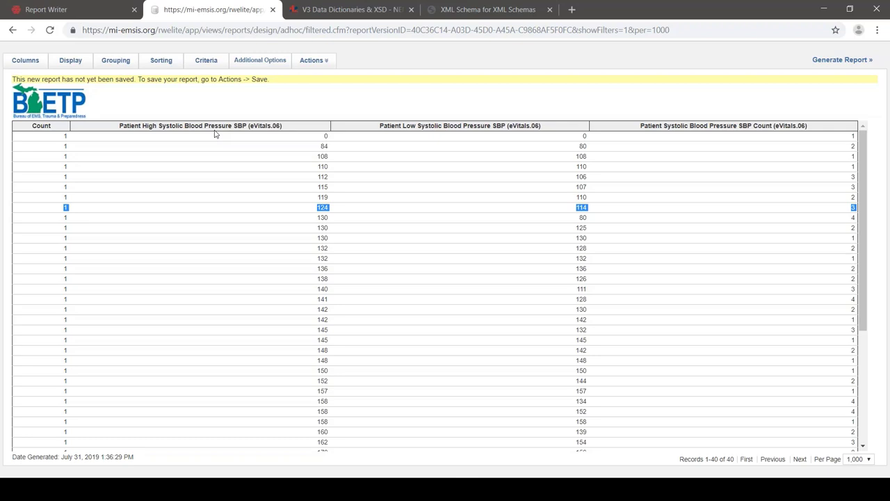
Return to the column selection and browse the available fields through to the agency-specific worksheet entries at the end
{"action": "left_click", "coordinate": [25, 61]}
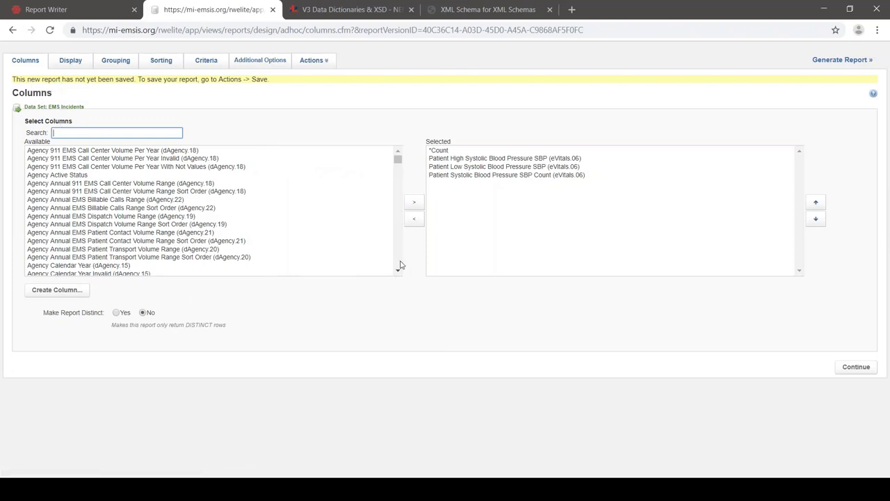
{"action": "left_click_drag", "start_coordinate": [400, 265], "coordinate": [400, 265]}
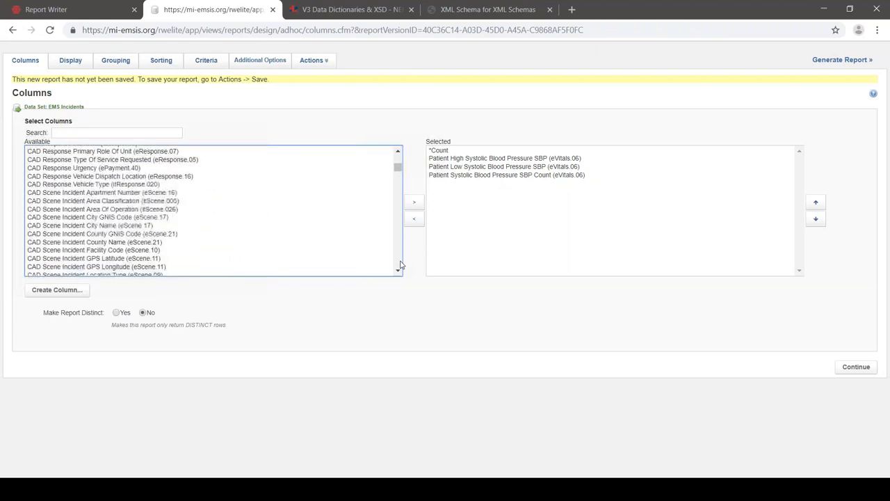
{"action": "left_click_drag", "start_coordinate": [397, 169], "coordinate": [395, 271]}
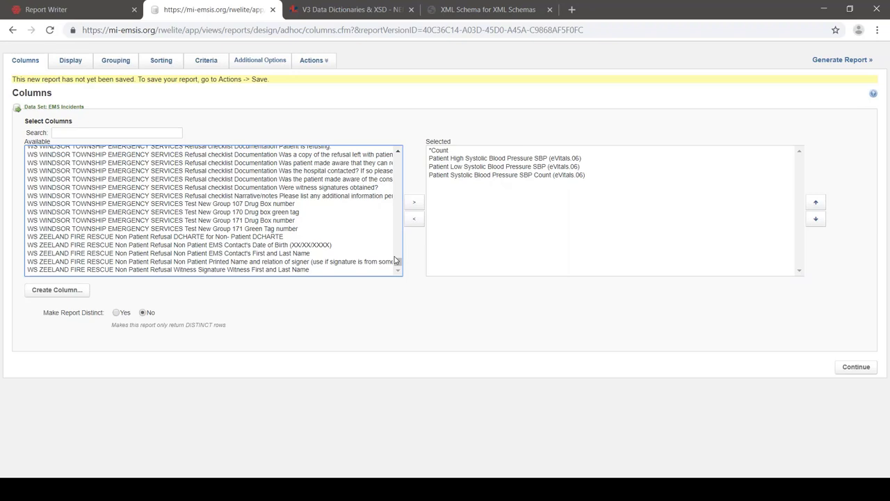
Switch to the NEMSIS data dictionary, view the eResponse section and examine the legend's National and State dataset levels
{"action": "left_click", "coordinate": [487, 9]}
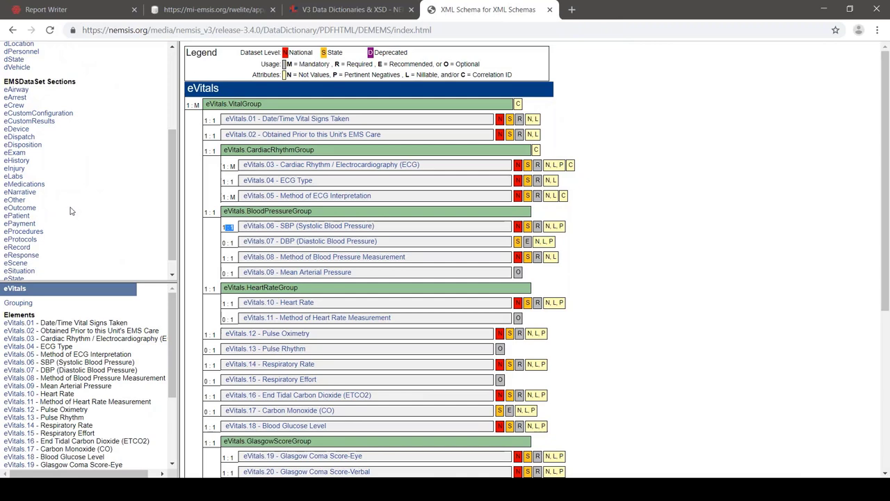
{"action": "left_click", "coordinate": [21, 255]}
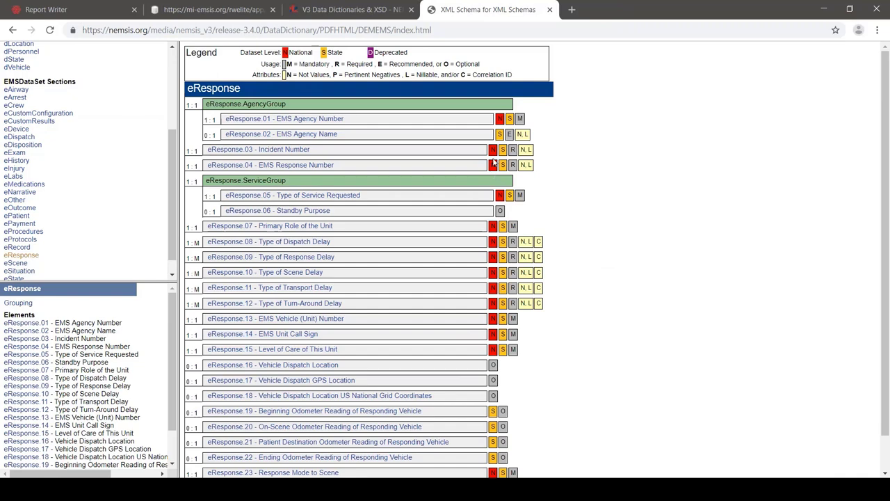
{"action": "left_click", "coordinate": [308, 53]}
{"action": "left_click", "coordinate": [296, 51]}
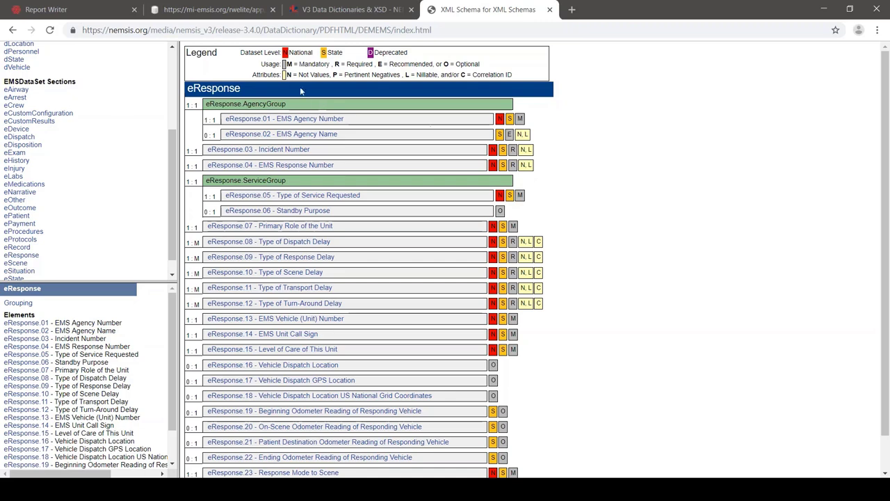
Compare the legend's Usage codes with the usage marker of eResponse.07 - Primary Role of the Unit
{"action": "left_click_drag", "start_coordinate": [262, 64], "coordinate": [483, 64]}
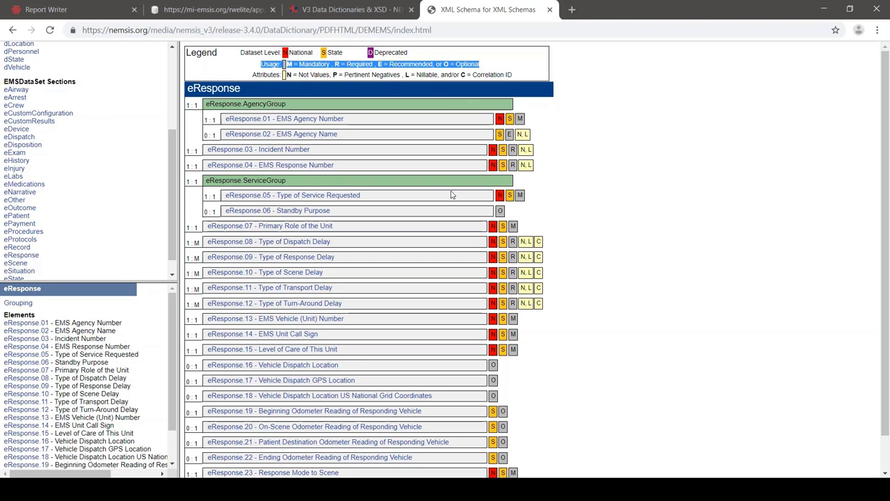
{"action": "triple_click", "coordinate": [516, 226]}
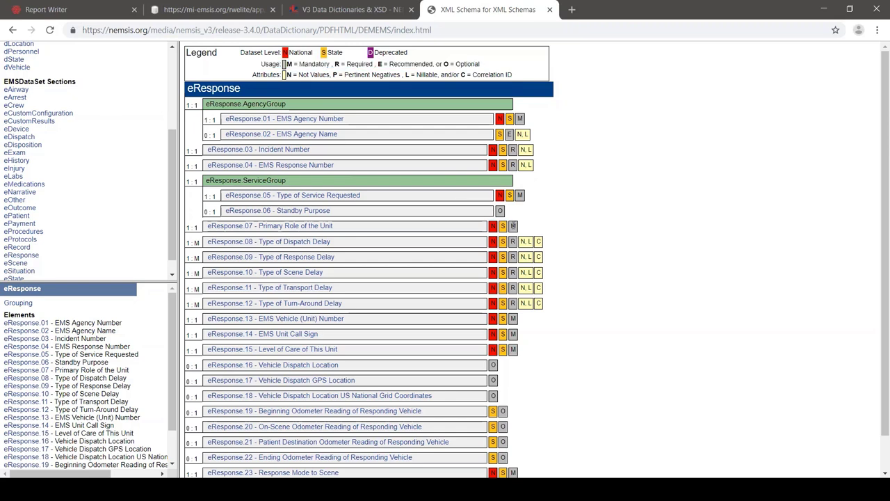
{"action": "left_click", "coordinate": [521, 228]}
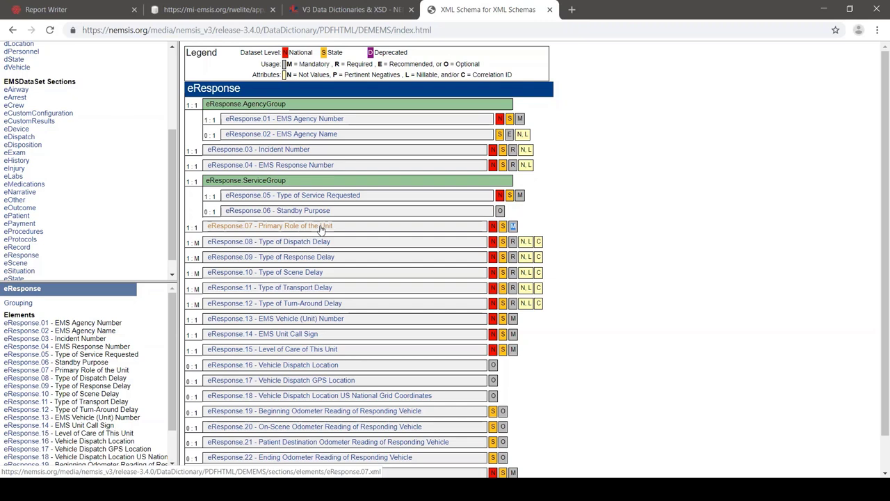
{"action": "scroll", "coordinate": [5, 260], "scroll_direction": "down", "scroll_amount": 1}
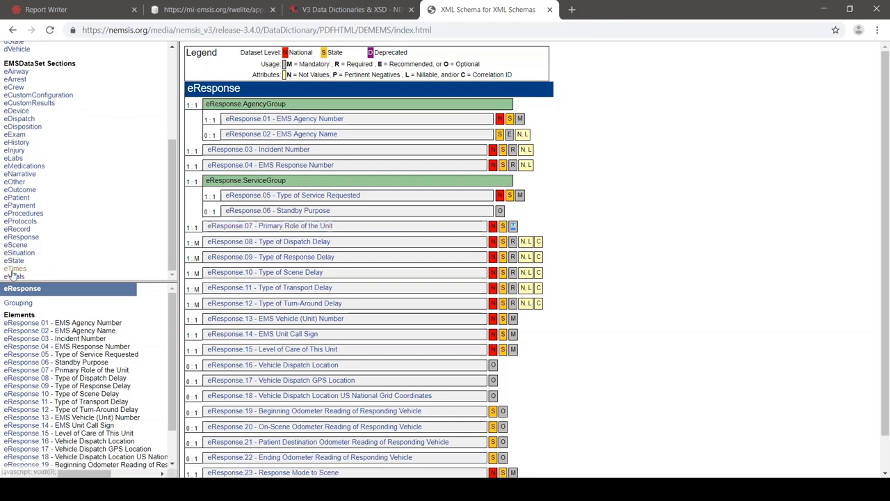
View the eTimes section of the data dictionary and highlight the mandatory elements eTimes.03 and eTimes.13
{"action": "left_click", "coordinate": [10, 269]}
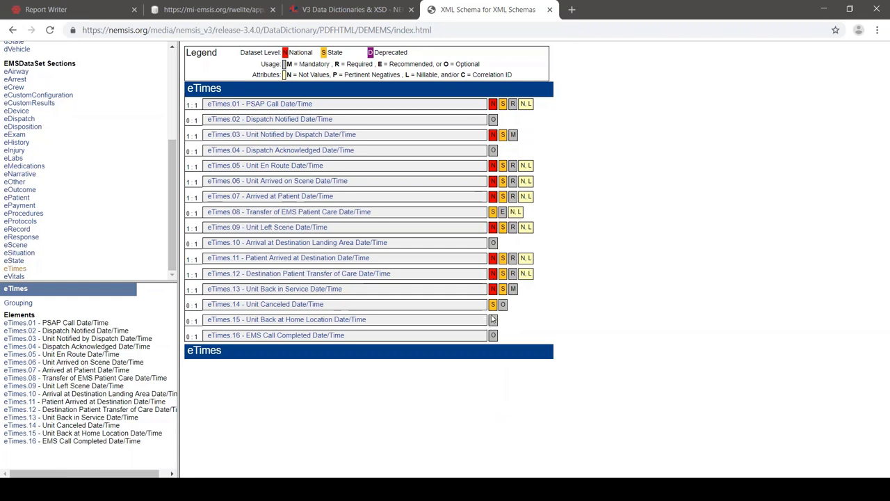
{"action": "left_click_drag", "start_coordinate": [518, 136], "coordinate": [206, 142]}
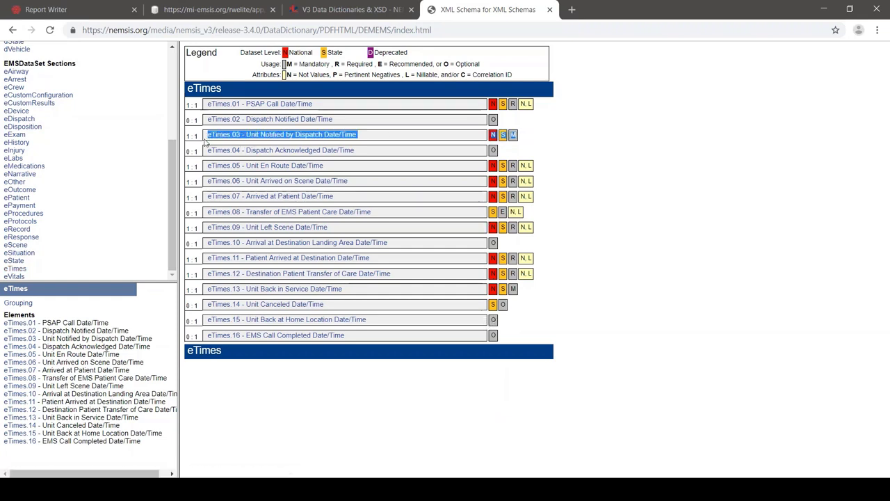
{"action": "left_click_drag", "start_coordinate": [365, 285], "coordinate": [186, 295]}
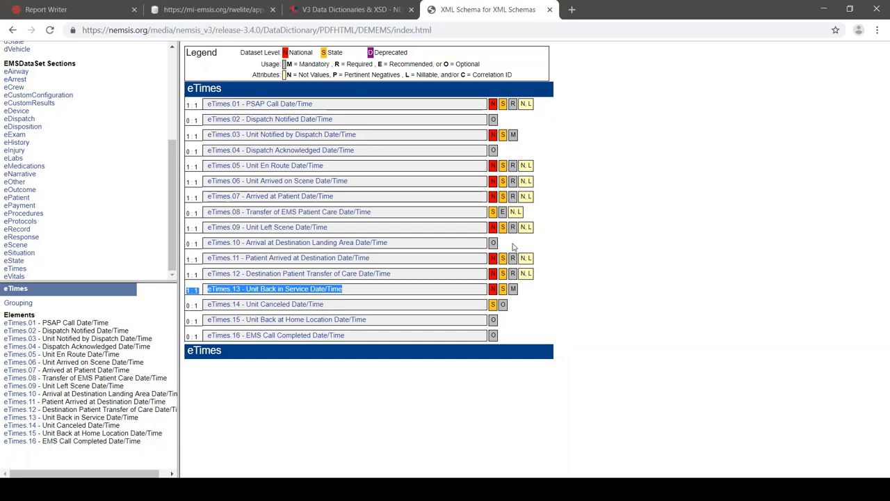
From the NEMSIS home page's Version 3 state map, go to Michigan's page and open its State Data Set
{"action": "left_click", "coordinate": [342, 14]}
{"action": "mouse_move", "coordinate": [747, 68]}
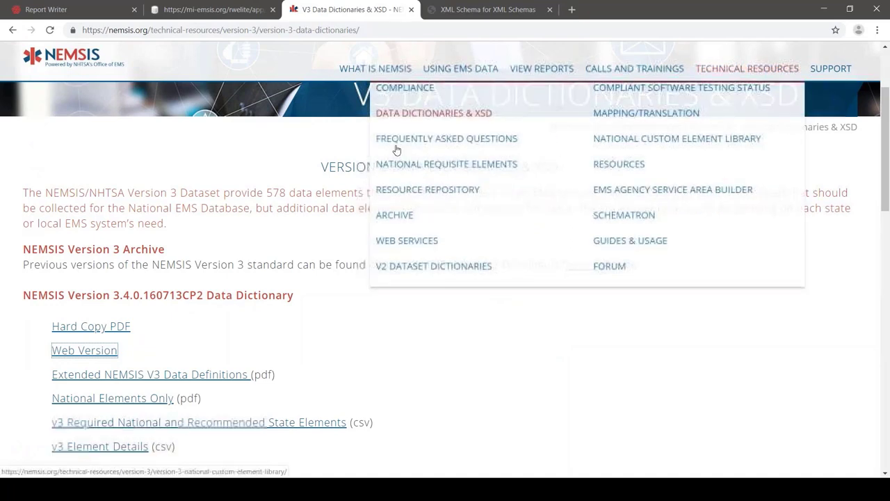
{"action": "left_click", "coordinate": [67, 67]}
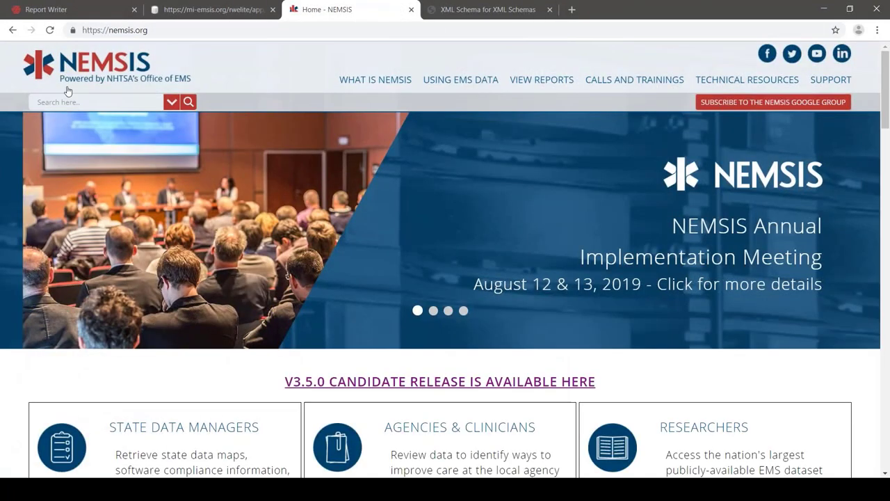
{"action": "scroll", "coordinate": [74, 208], "scroll_direction": "down", "scroll_amount": 4}
{"action": "scroll", "coordinate": [74, 209], "scroll_direction": "down", "scroll_amount": 10}
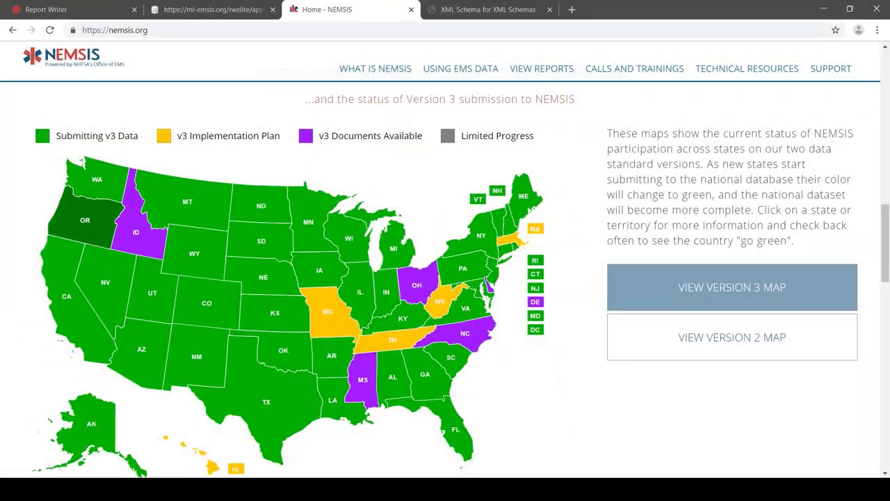
{"action": "left_click", "coordinate": [393, 249]}
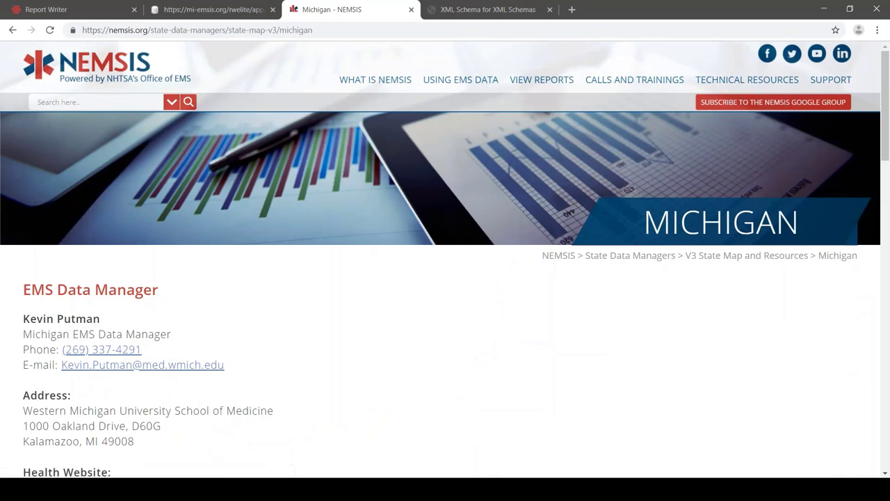
{"action": "scroll", "coordinate": [293, 280], "scroll_direction": "down", "scroll_amount": 6}
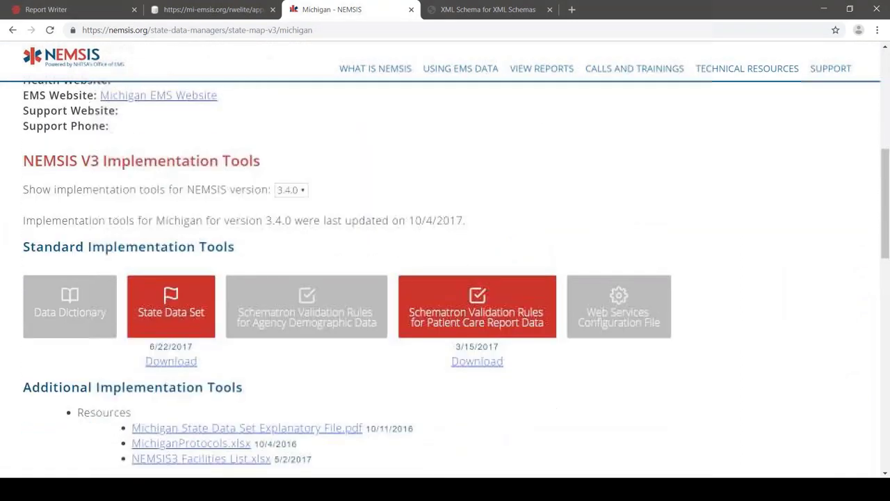
{"action": "mouse_move", "coordinate": [205, 324]}
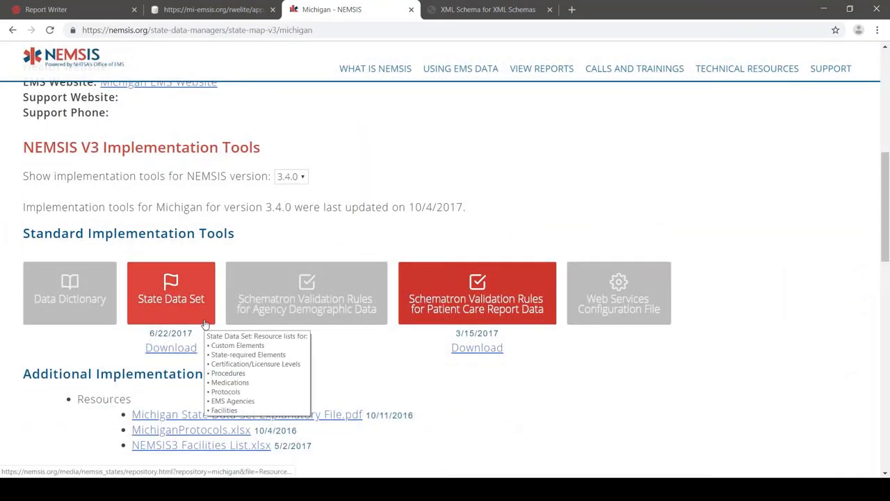
{"action": "left_click", "coordinate": [204, 324]}
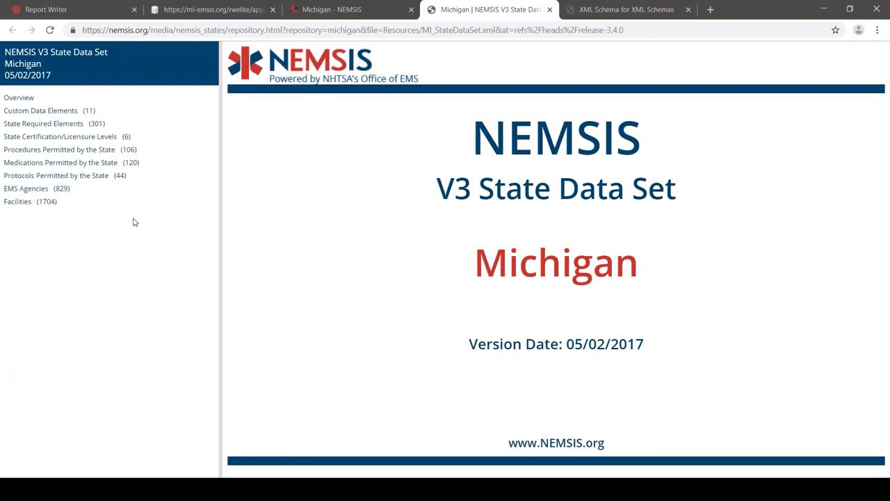
View Michigan's State Required Elements with DEMDataSet excluded and non-state-required elements included, and examine the National and State markers for eResponse
{"action": "left_click", "coordinate": [70, 125]}
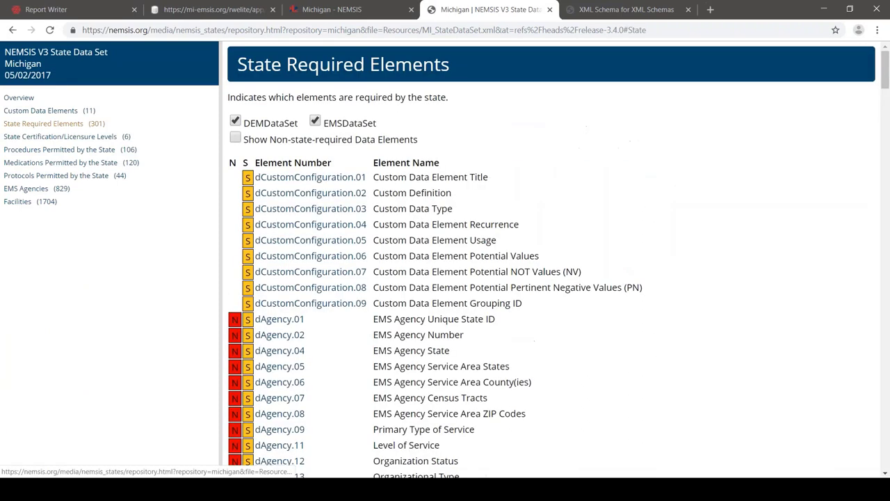
{"action": "left_click", "coordinate": [236, 121]}
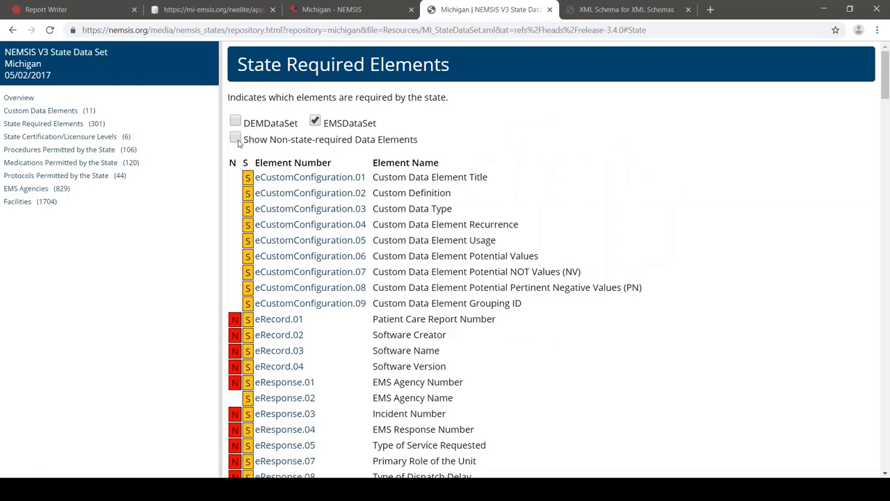
{"action": "left_click", "coordinate": [235, 139]}
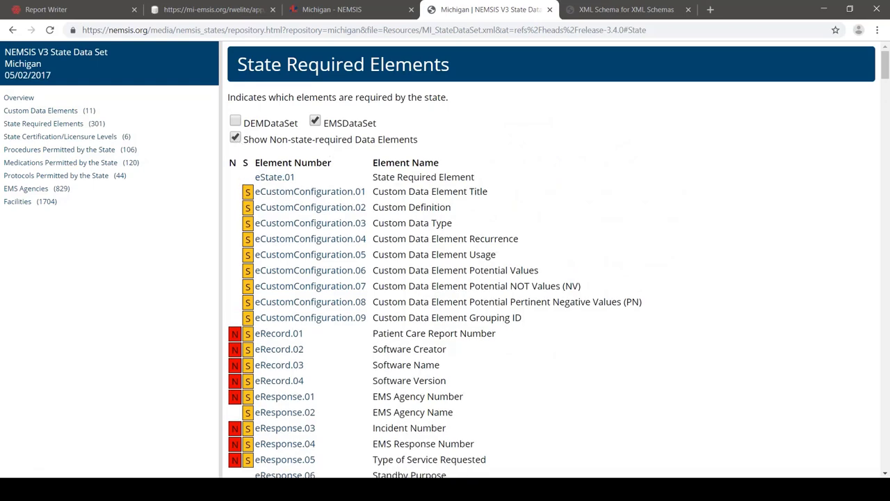
{"action": "scroll", "coordinate": [654, 258], "scroll_direction": "down", "scroll_amount": 3}
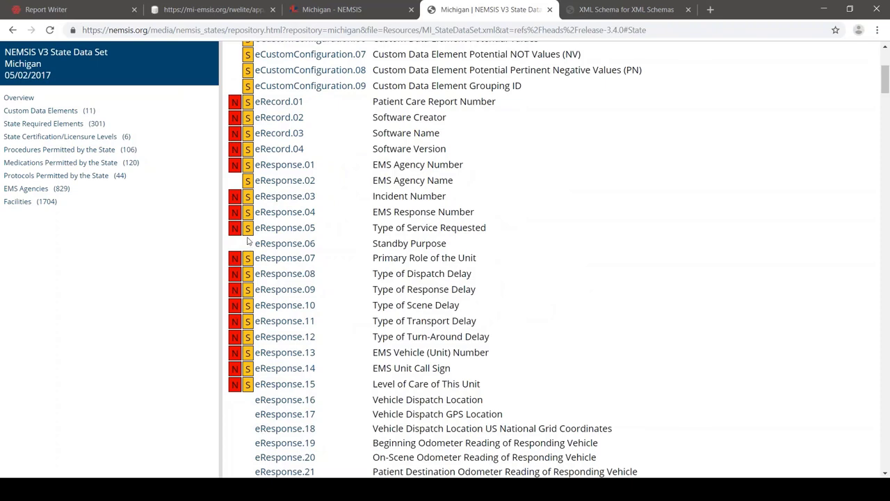
{"action": "scroll", "coordinate": [249, 240], "scroll_direction": "down", "scroll_amount": 3}
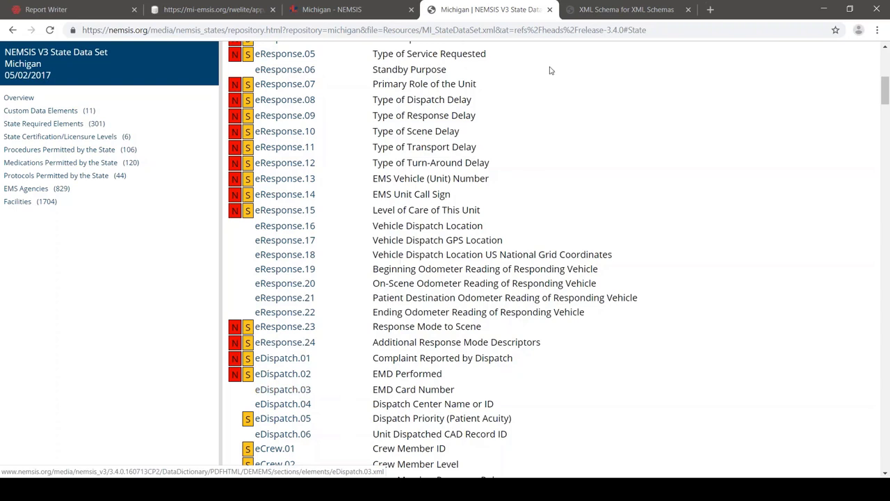
Return to the Report Writer columns, search the available fields for "it" and highlight Airway Complications Encountered List (itAirway.017)
{"action": "left_click", "coordinate": [252, 11]}
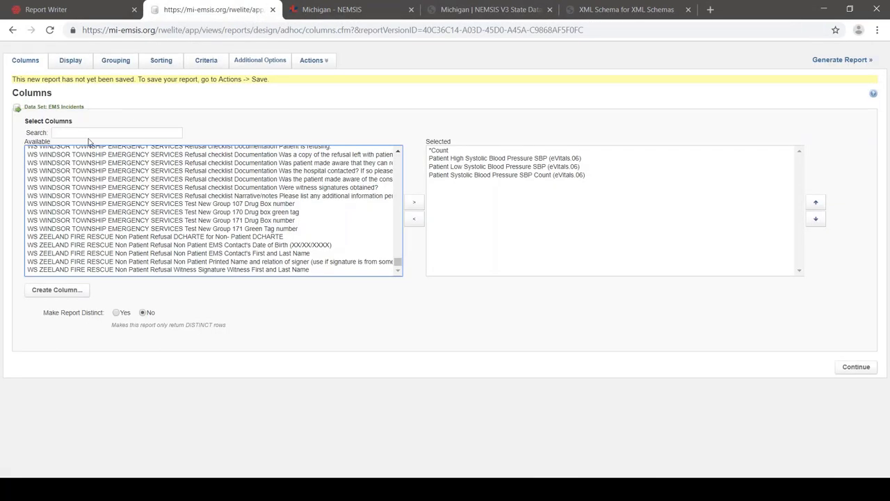
{"action": "left_click", "coordinate": [93, 133]}
{"action": "type", "text": "i"}
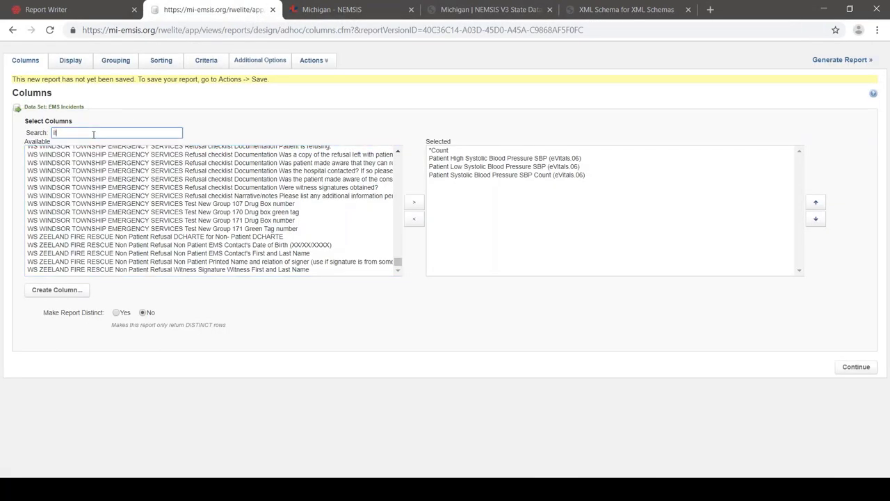
{"action": "type", "text": "t"}
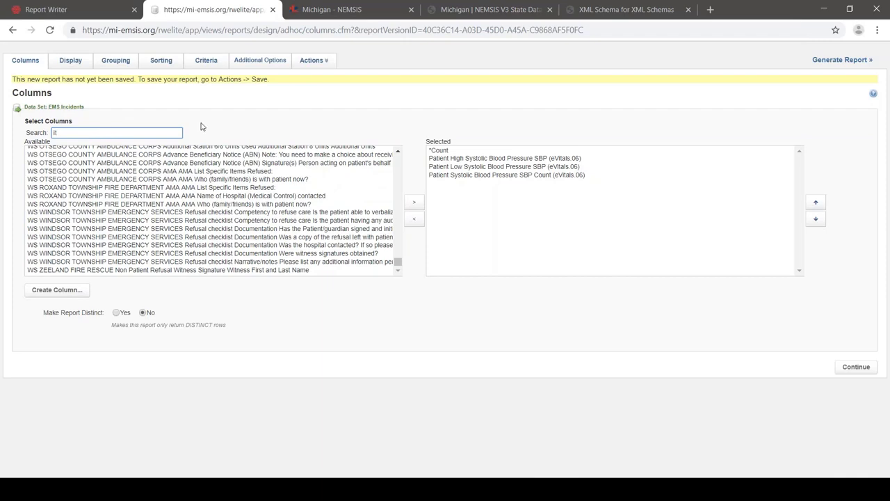
{"action": "left_click_drag", "start_coordinate": [398, 265], "coordinate": [397, 165]}
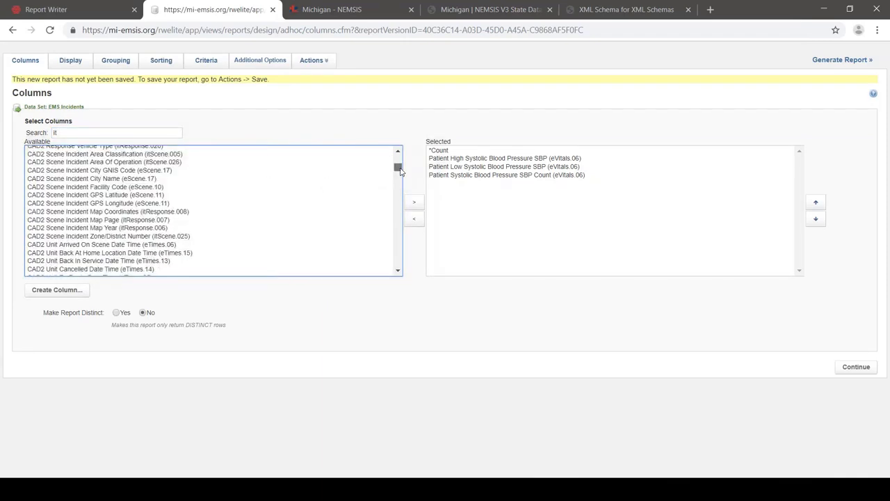
{"action": "scroll", "coordinate": [267, 202], "scroll_direction": "down", "scroll_amount": 2}
{"action": "scroll", "coordinate": [302, 215], "scroll_direction": "up", "scroll_amount": 10}
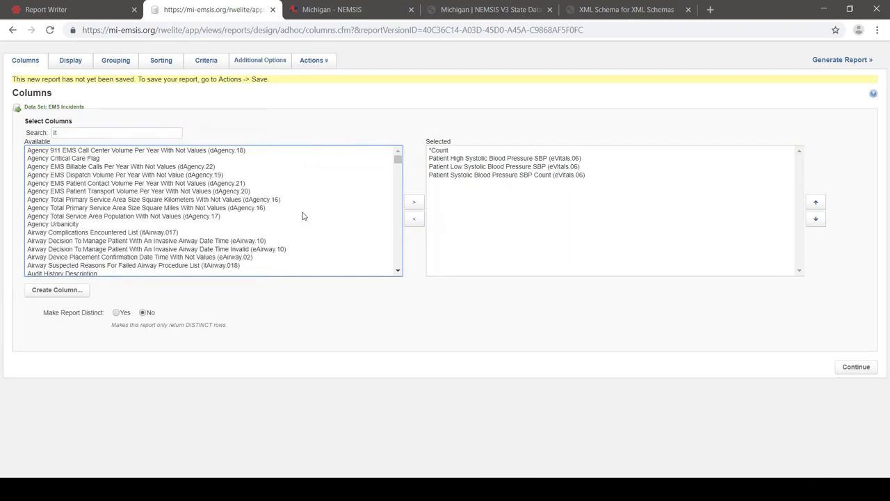
{"action": "left_click", "coordinate": [88, 235]}
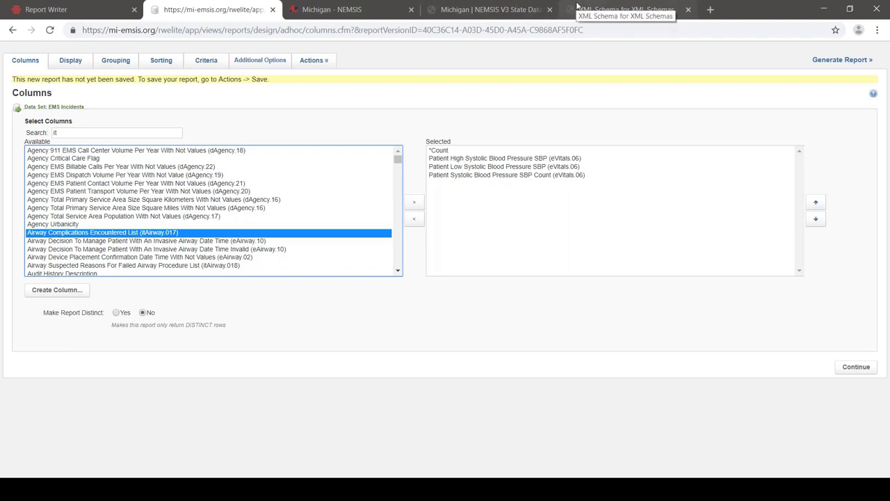
Switch back to the Michigan State Data Set and view its Custom Data Elements
{"action": "key", "text": "ctrl+Tab"}
{"action": "key", "text": "ctrl+Tab"}
{"action": "key", "text": "ctrl+Tab"}
{"action": "key", "text": "ctrl+Tab"}
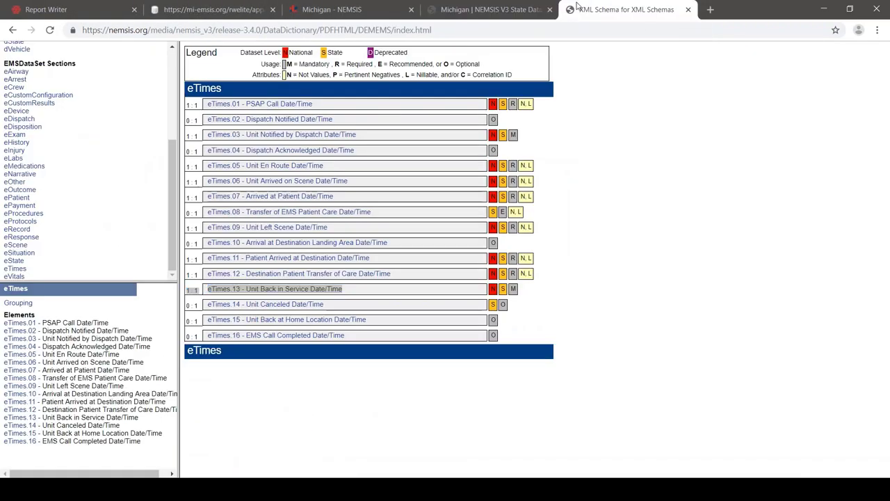
{"action": "key", "text": "ctrl+shift+Tab"}
{"action": "key", "text": "ctrl+shift+Tab"}
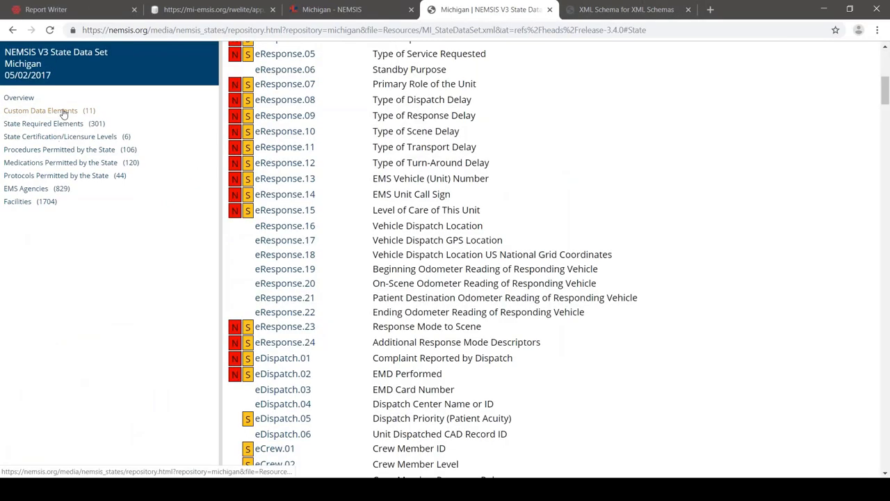
{"action": "left_click", "coordinate": [64, 111]}
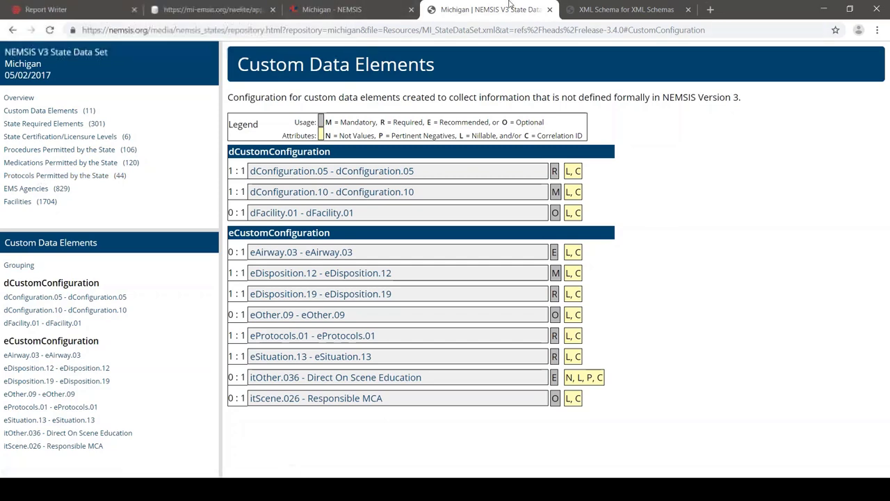
In the NEMSIS data dictionary, open eProcedures.03 - Procedure and examine its data type constraint and SNOMEDCT comment
{"action": "left_click", "coordinate": [585, 9]}
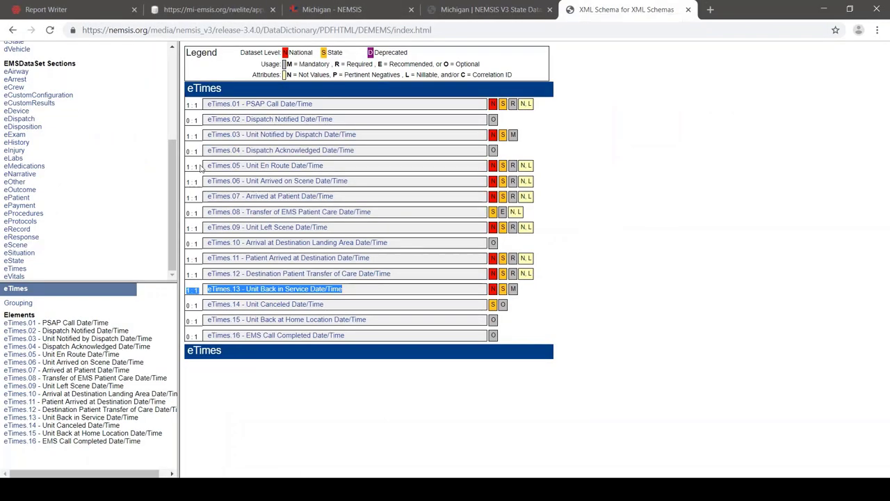
{"action": "left_click", "coordinate": [35, 214]}
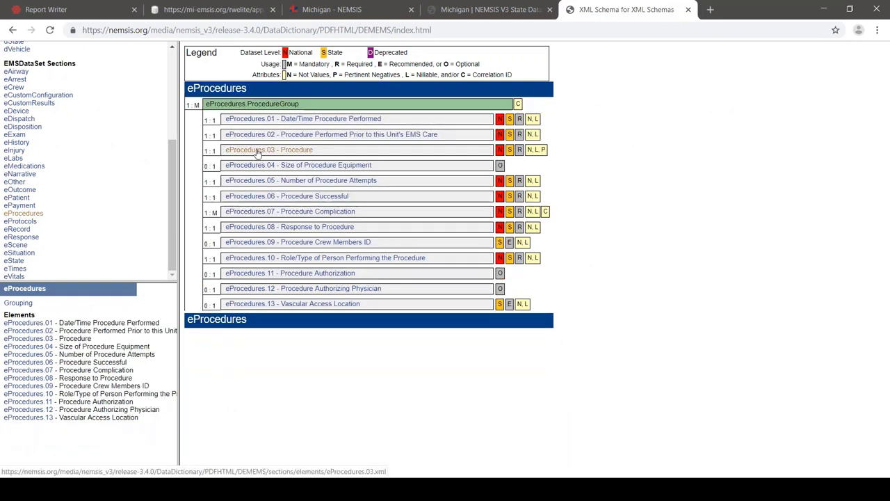
{"action": "left_click", "coordinate": [256, 152]}
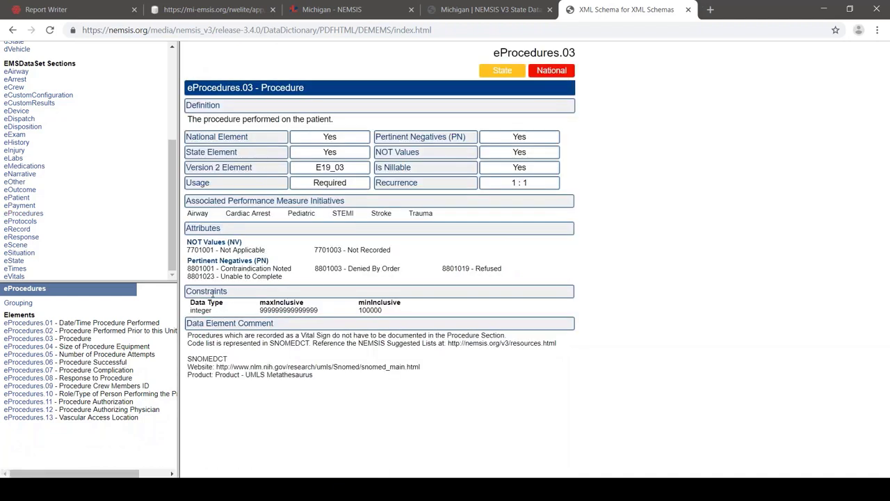
{"action": "left_click_drag", "start_coordinate": [195, 310], "coordinate": [217, 315]}
{"action": "left_click_drag", "start_coordinate": [187, 359], "coordinate": [229, 358]}
{"action": "left_click", "coordinate": [228, 358]}
Return to the Michigan State Data Set and browse the Procedures Permitted by the State with their codes and provider levels
{"action": "key", "text": "ctrl+shift+Tab"}
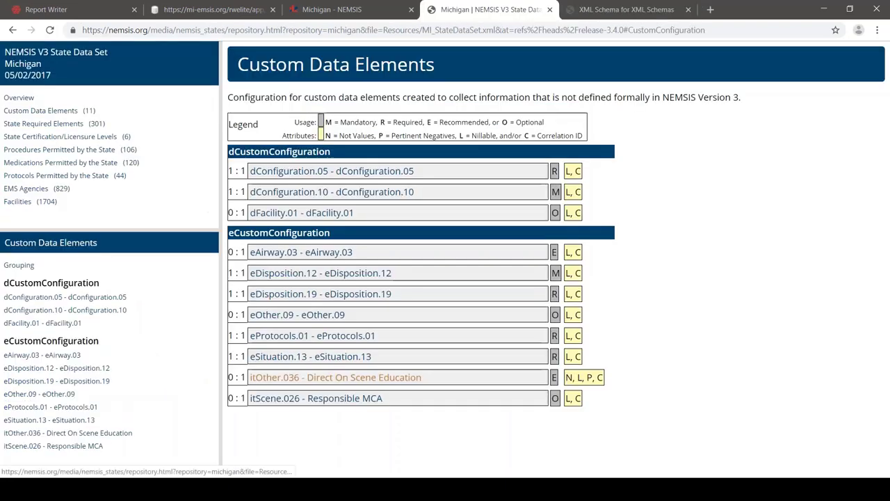
{"action": "left_click", "coordinate": [75, 151]}
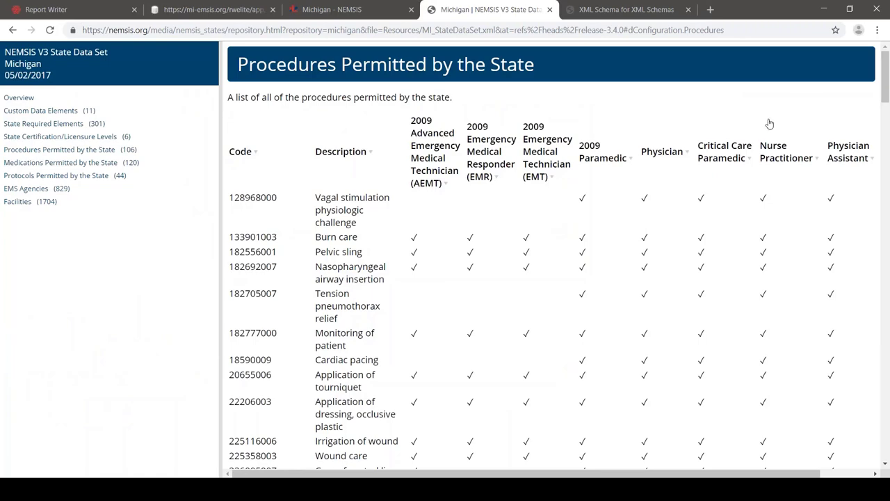
{"action": "left_click_drag", "start_coordinate": [886, 82], "coordinate": [885, 101]}
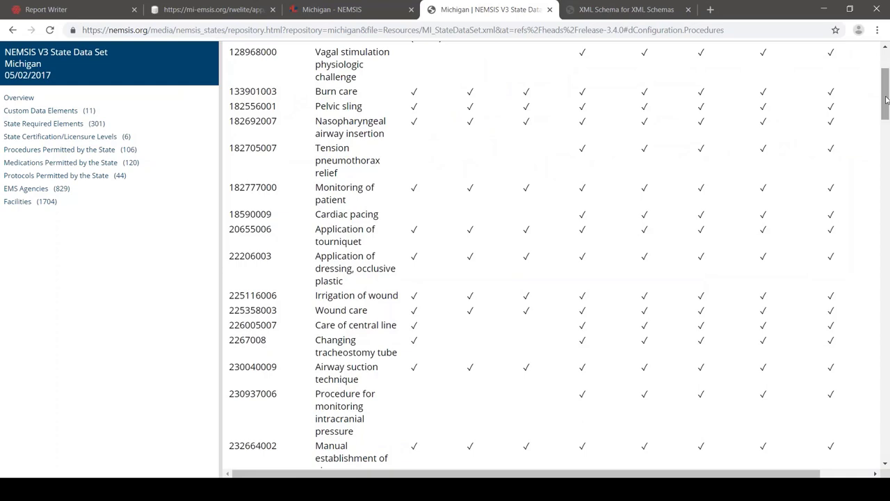
Search the permitted procedures page for "catheter" and review the matching procedure descriptions
{"action": "key", "text": "ctrl+f"}
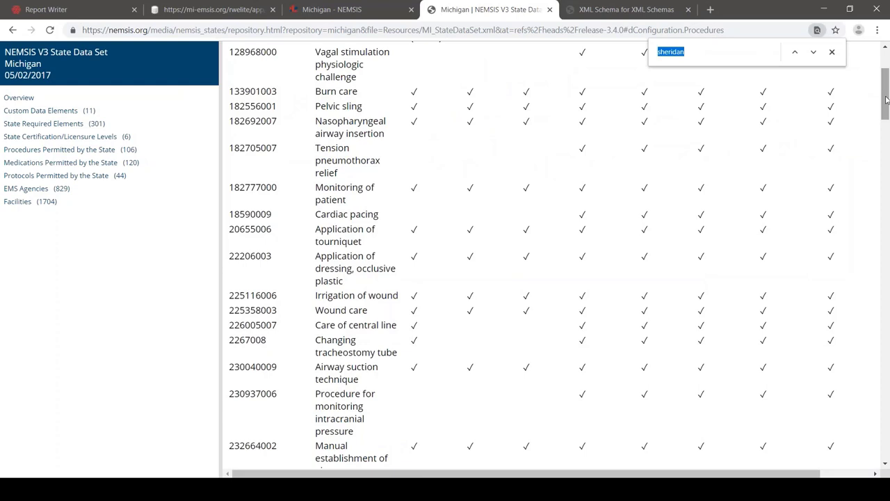
{"action": "type", "text": "cath"}
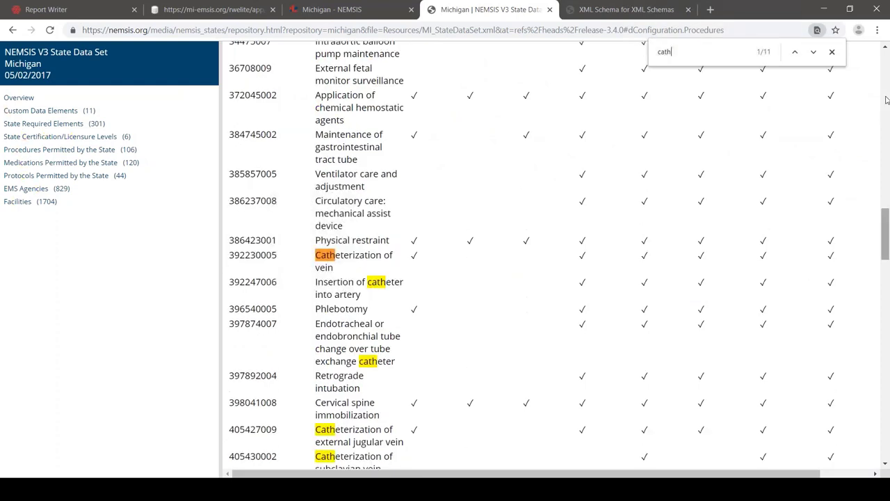
{"action": "type", "text": "eter"}
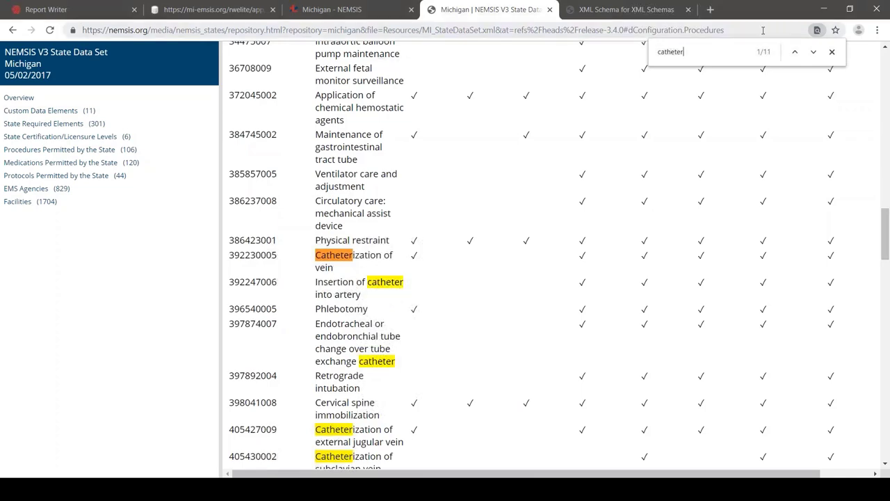
{"action": "scroll", "coordinate": [459, 314], "scroll_direction": "down", "scroll_amount": 2}
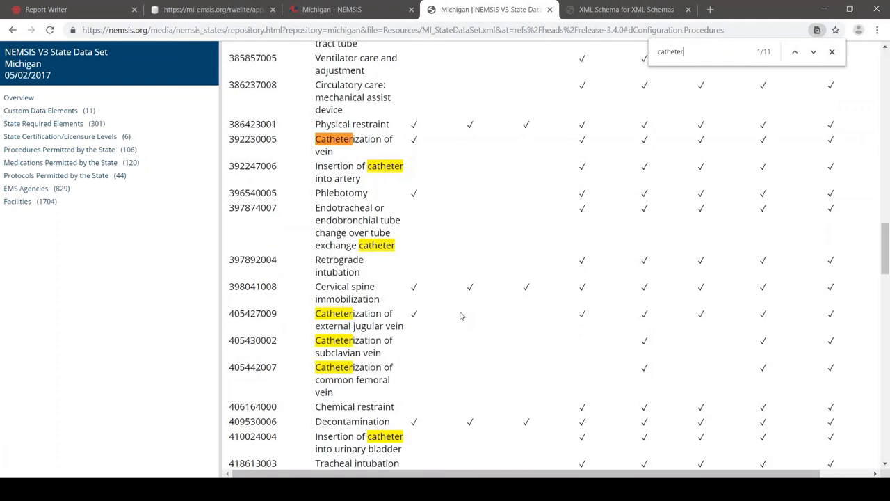
{"action": "scroll", "coordinate": [460, 313], "scroll_direction": "down", "scroll_amount": 1}
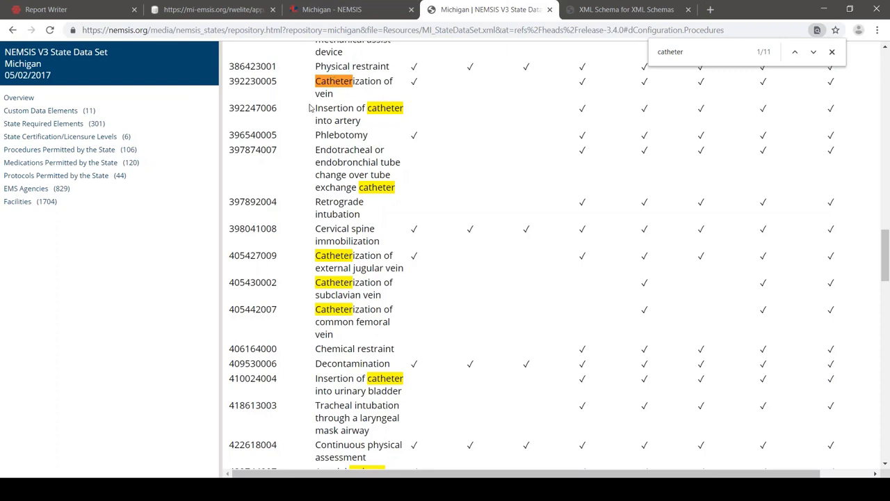
Highlight the code for "Catheterization of vein" and review the other catheter procedures listed around it
{"action": "double_click", "coordinate": [247, 81]}
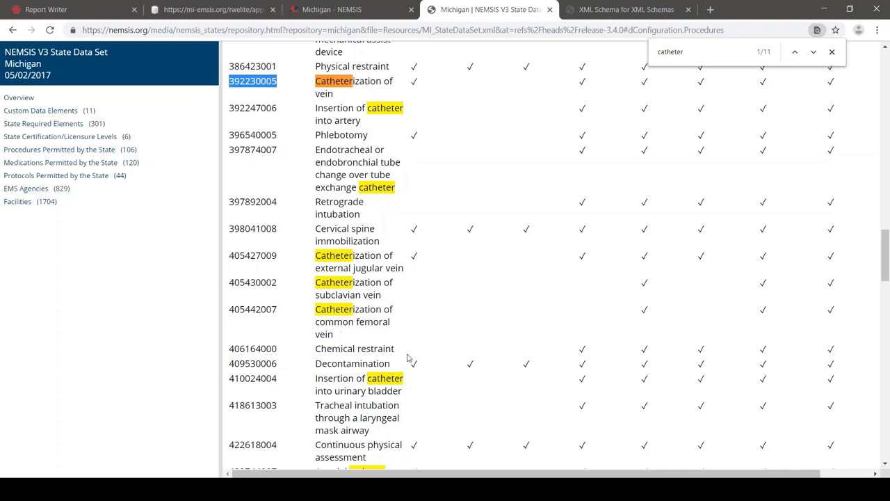
{"action": "scroll", "coordinate": [377, 341], "scroll_direction": "down", "scroll_amount": 1}
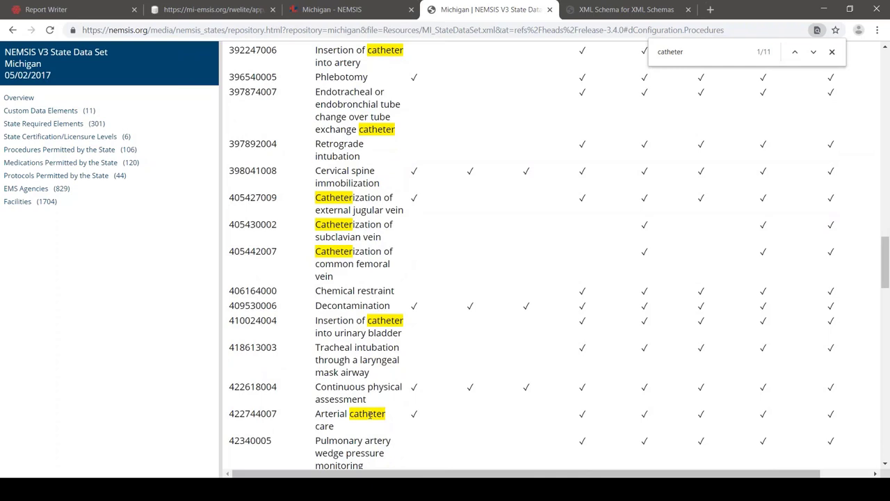
{"action": "scroll", "coordinate": [390, 313], "scroll_direction": "up", "scroll_amount": 1}
{"action": "scroll", "coordinate": [407, 282], "scroll_direction": "up", "scroll_amount": 1}
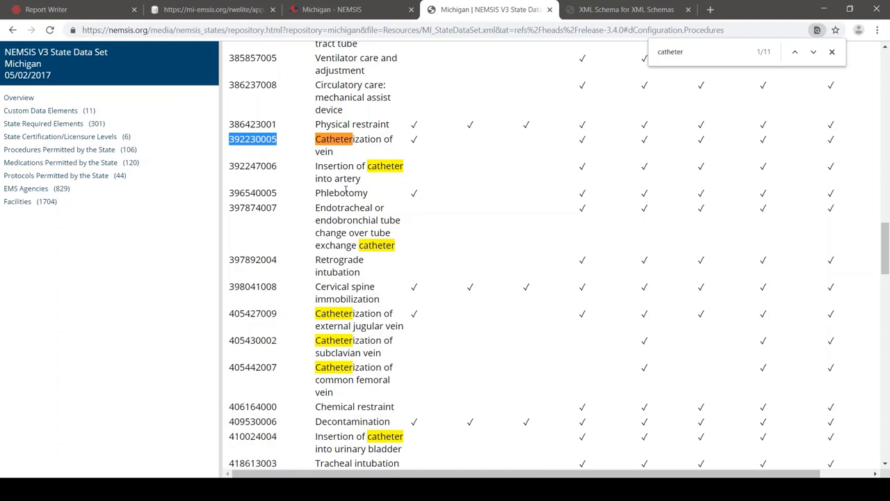
Switch to the Report Writer report and remove the three systolic blood pressure (eVitals.06) columns from the selection
{"action": "left_click", "coordinate": [204, 11]}
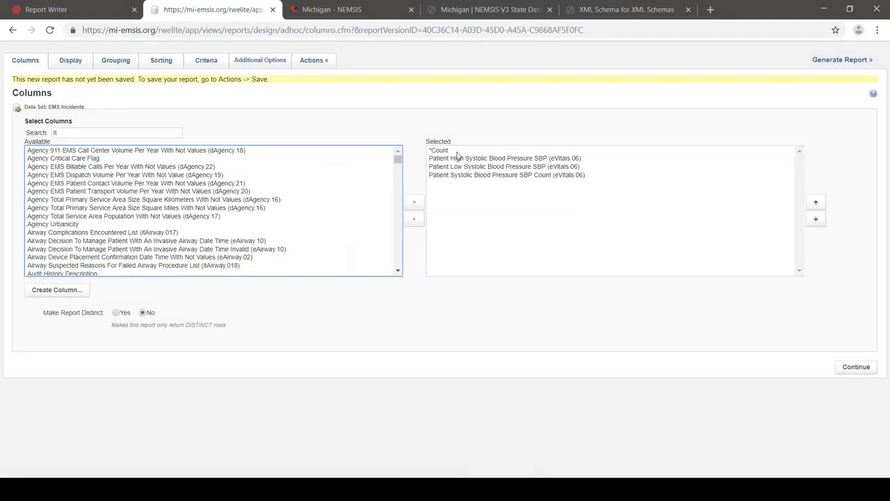
{"action": "left_click_drag", "start_coordinate": [460, 158], "coordinate": [459, 167]}
{"action": "left_click", "coordinate": [455, 174], "text": "shift"}
{"action": "left_click", "coordinate": [414, 219]}
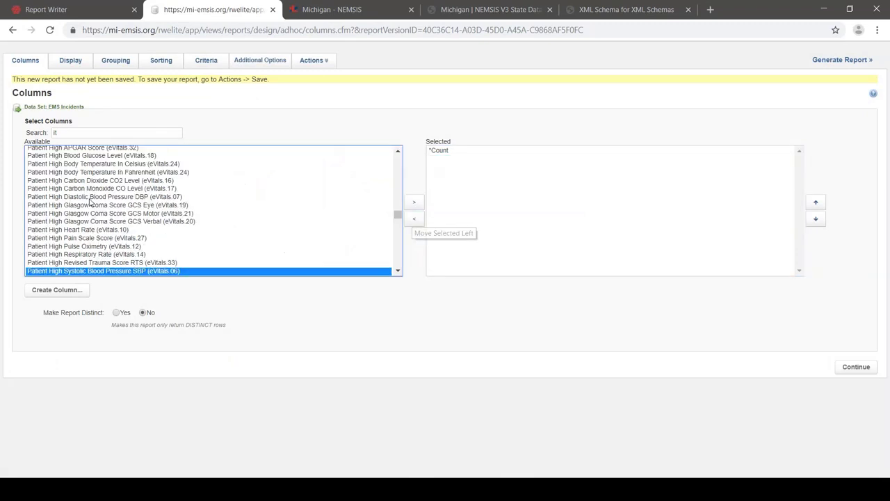
Add the Procedure Performed Code and Procedure Performed Description (eProcedures.03) columns and generate the report
{"action": "left_click_drag", "start_coordinate": [91, 132], "coordinate": [1, 127]}
{"action": "type", "text": "eprocedure.03"}
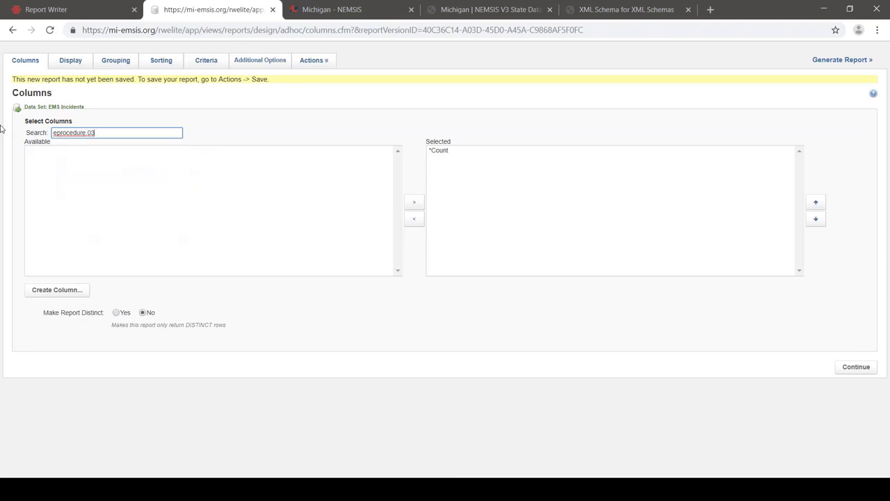
{"action": "type", "text": "s"}
{"action": "scroll", "coordinate": [113, 237], "scroll_direction": "down", "scroll_amount": 1}
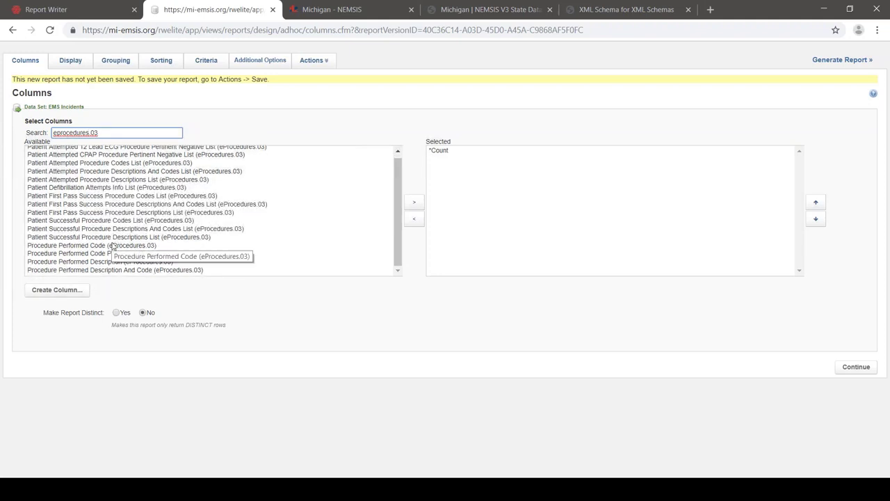
{"action": "left_click", "coordinate": [110, 247]}
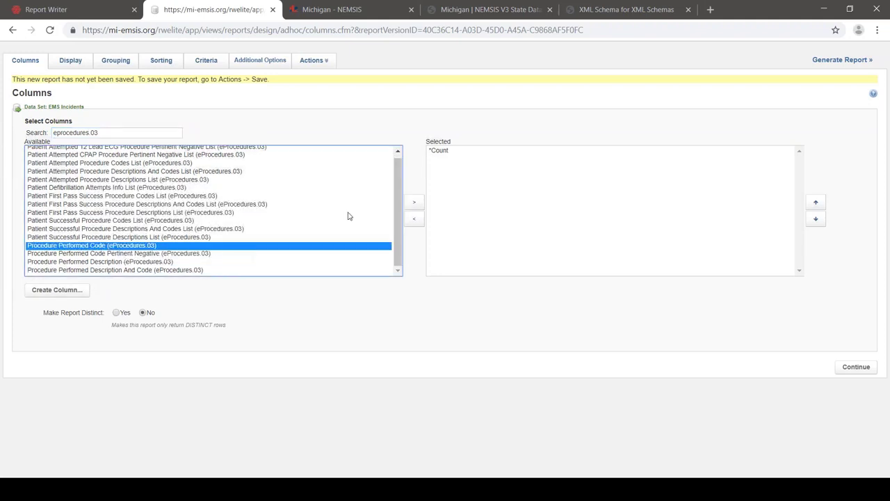
{"action": "left_click", "coordinate": [413, 204]}
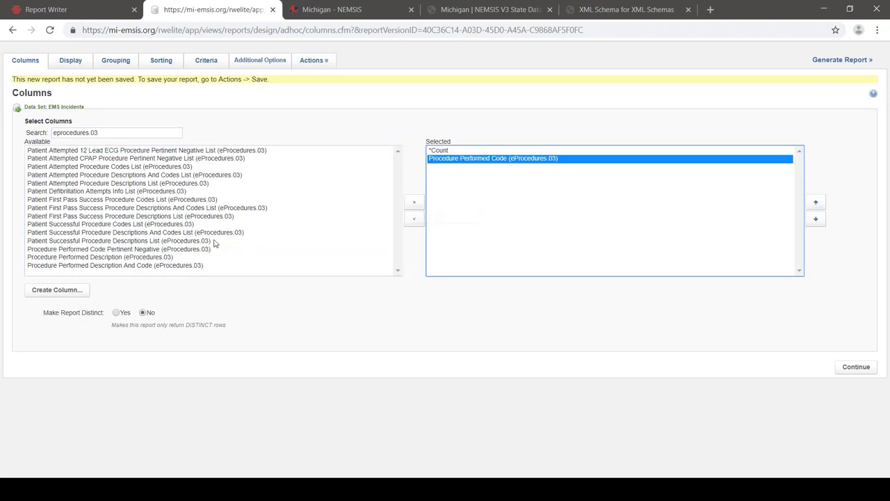
{"action": "left_click", "coordinate": [169, 258]}
{"action": "left_click", "coordinate": [413, 203]}
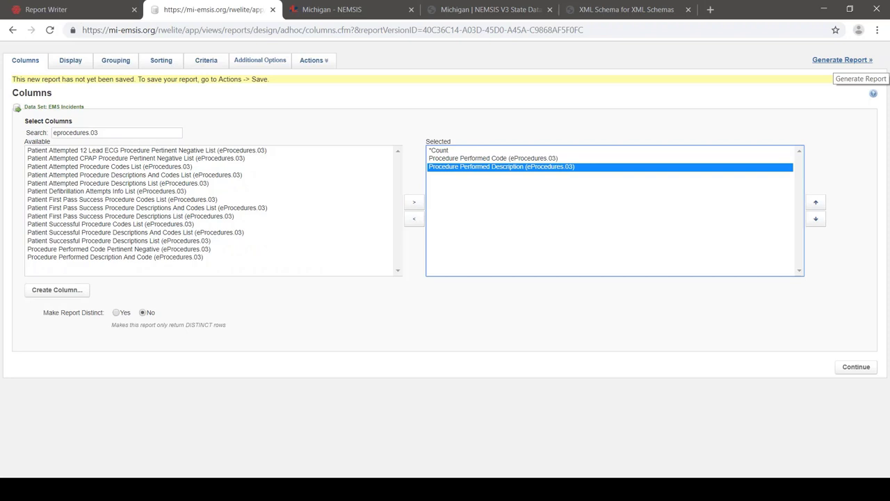
{"action": "left_click", "coordinate": [842, 60]}
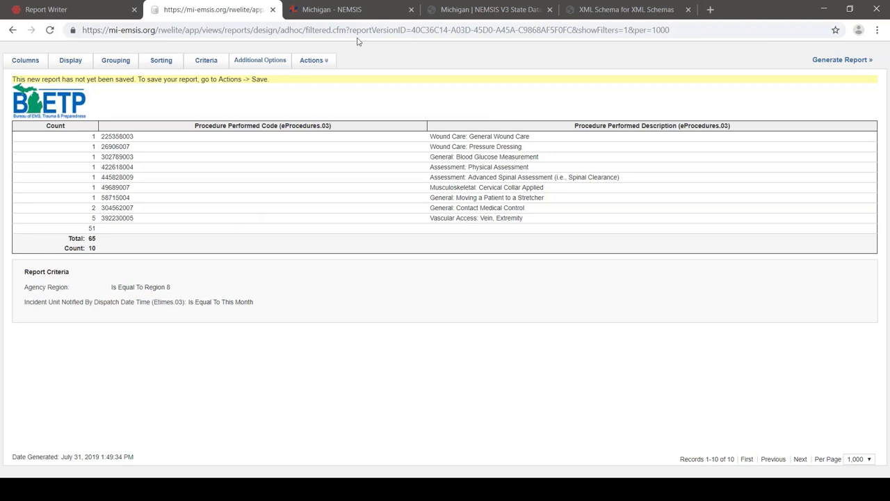
Compare code 392230005 in the Michigan State Data Set with its code and description in the generated report
{"action": "left_click", "coordinate": [451, 11]}
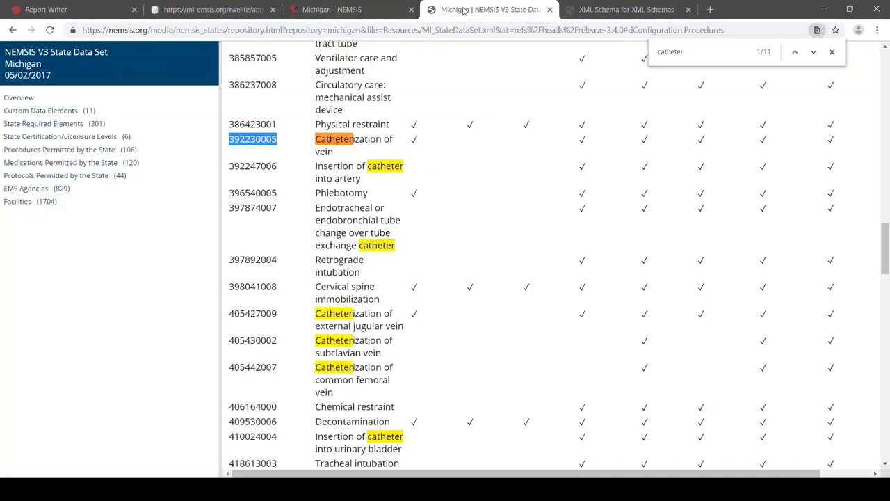
{"action": "double_click", "coordinate": [240, 140]}
{"action": "left_click", "coordinate": [247, 13]}
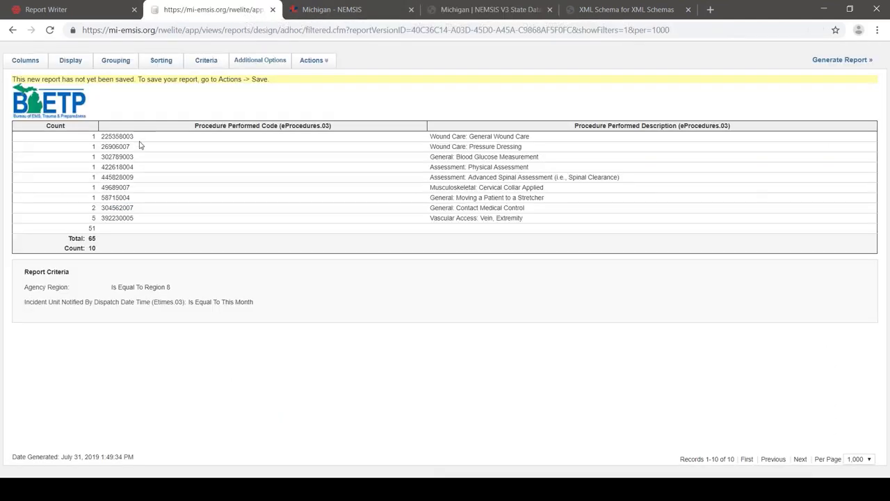
{"action": "double_click", "coordinate": [120, 218]}
{"action": "left_click_drag", "start_coordinate": [431, 217], "coordinate": [519, 217]}
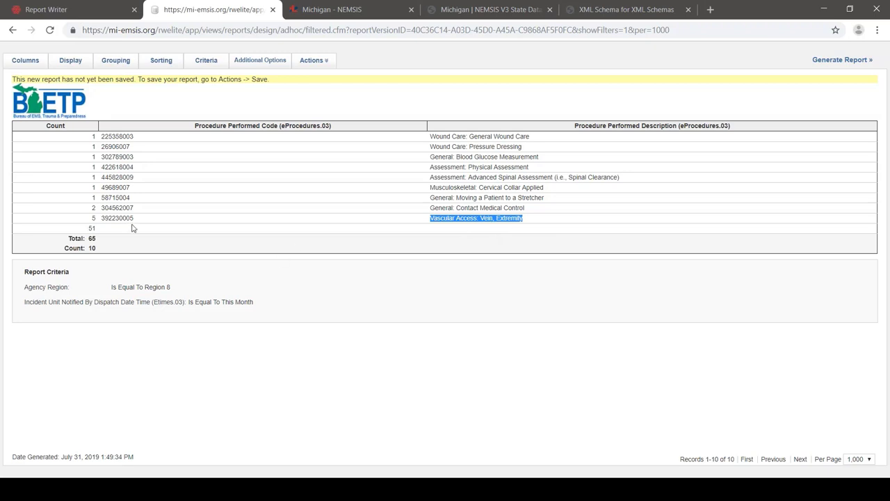
{"action": "double_click", "coordinate": [126, 218]}
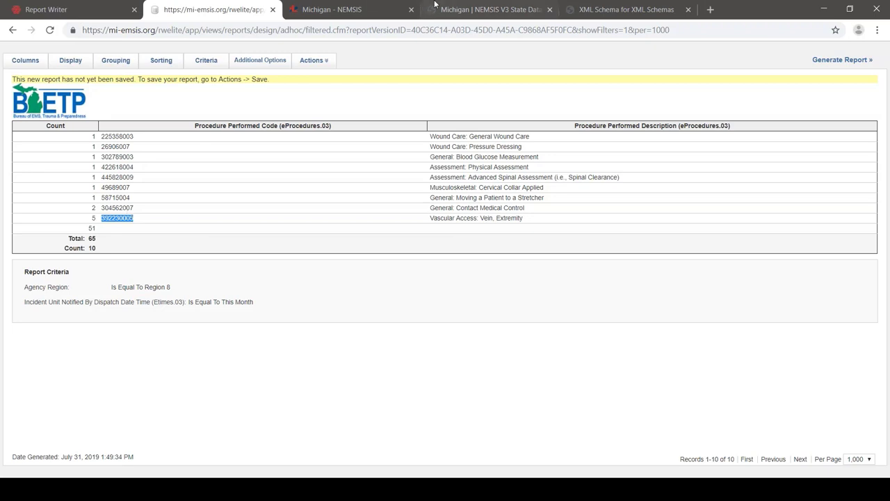
Return to the Michigan State Data Set and view its permitted medications, EMS Agencies and Facilities lists
{"action": "left_click", "coordinate": [480, 13]}
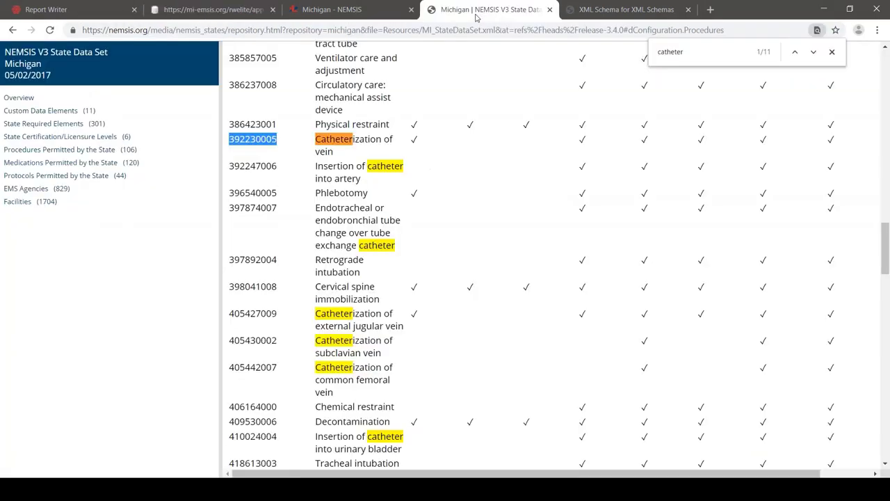
{"action": "left_click", "coordinate": [112, 164]}
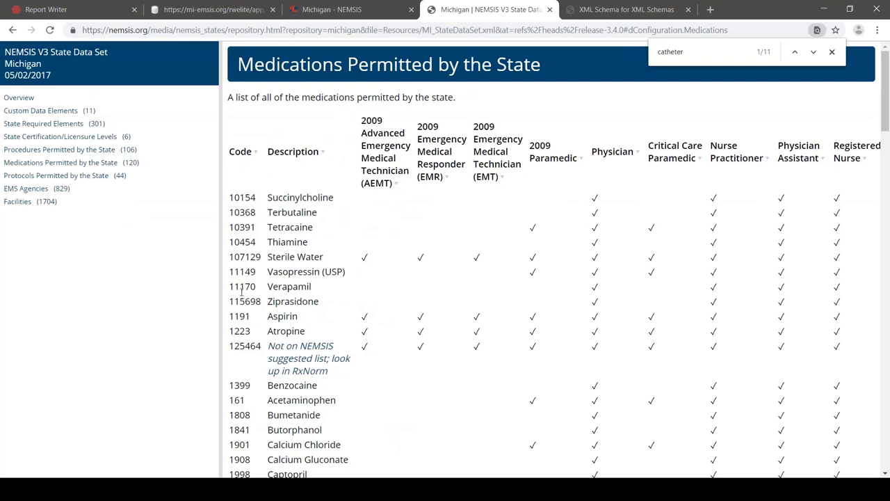
{"action": "left_click", "coordinate": [16, 193]}
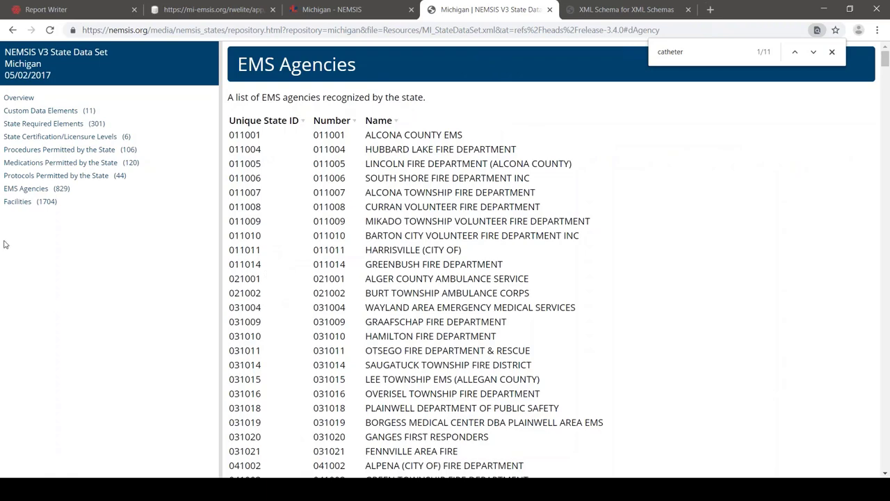
{"action": "left_click", "coordinate": [15, 203]}
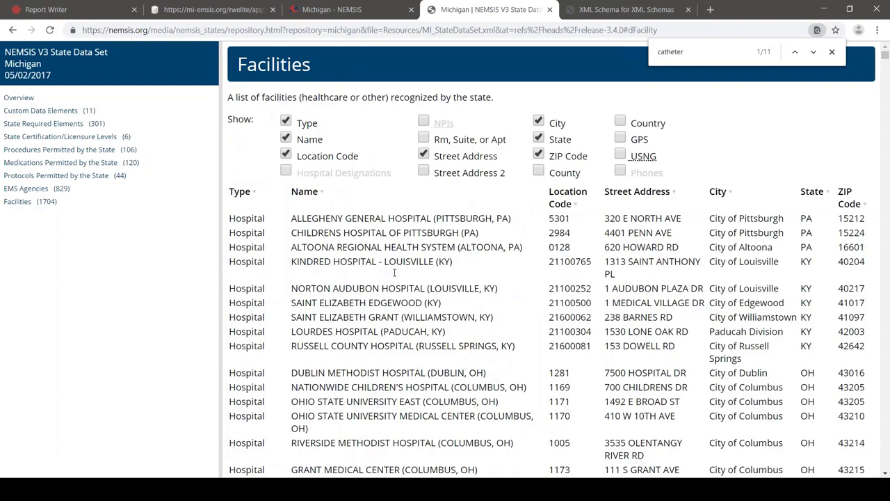
Go back to the report's column selection and remove both Procedure Performed (eProcedures.03) columns
{"action": "left_click", "coordinate": [232, 12]}
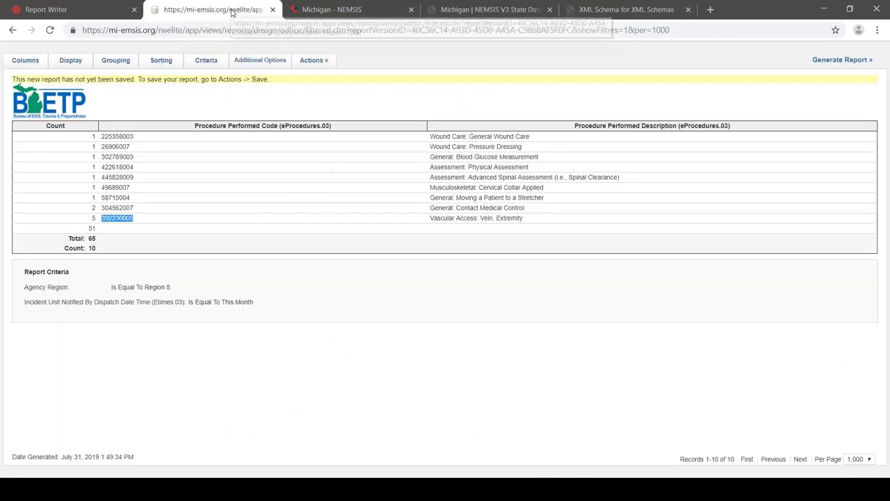
{"action": "left_click", "coordinate": [25, 59]}
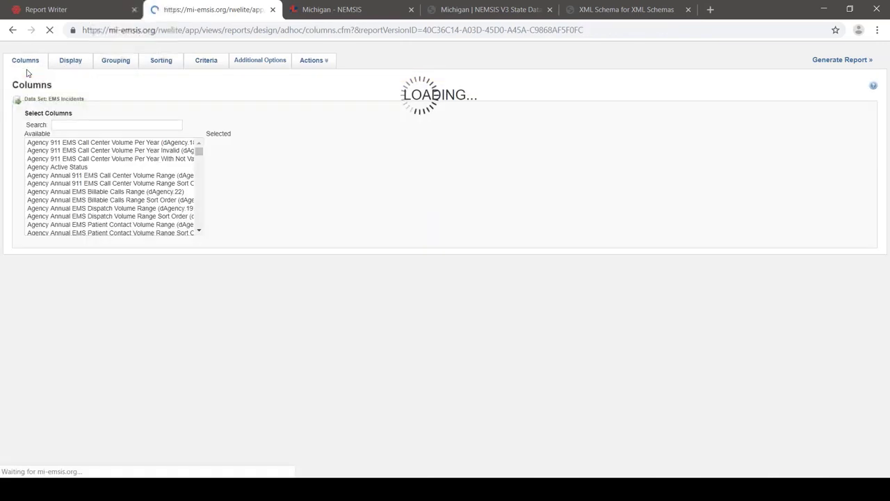
{"action": "double_click", "coordinate": [457, 158]}
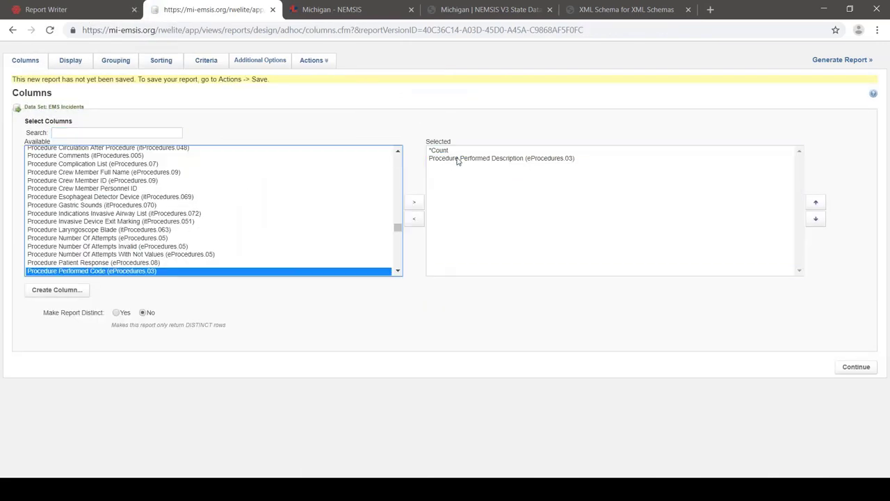
{"action": "double_click", "coordinate": [457, 158]}
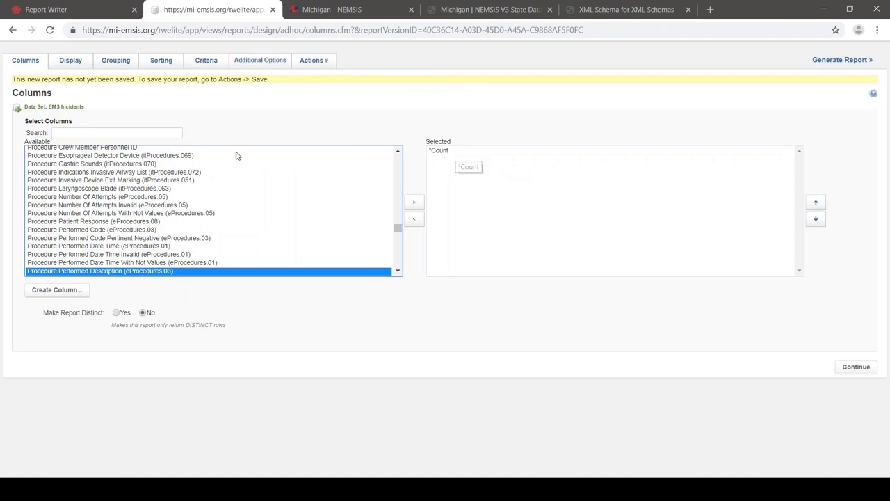
Find edisposition.01 and add the Disposition Destination Name Delivered Transferred To (eDisposition.01) column
{"action": "left_click", "coordinate": [168, 133]}
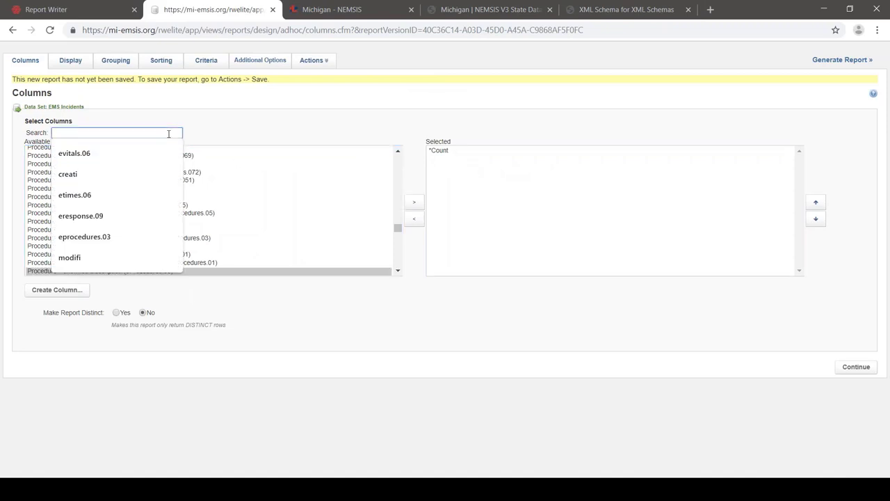
{"action": "type", "text": "edis"}
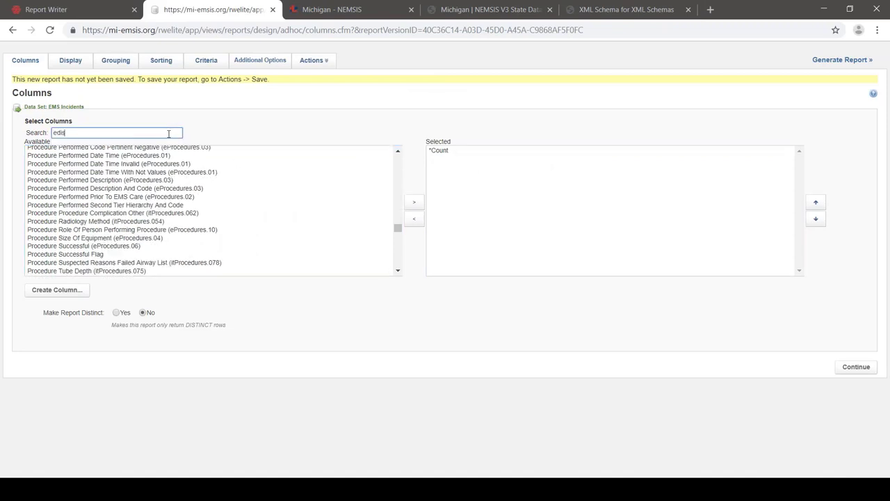
{"action": "type", "text": "position.01"}
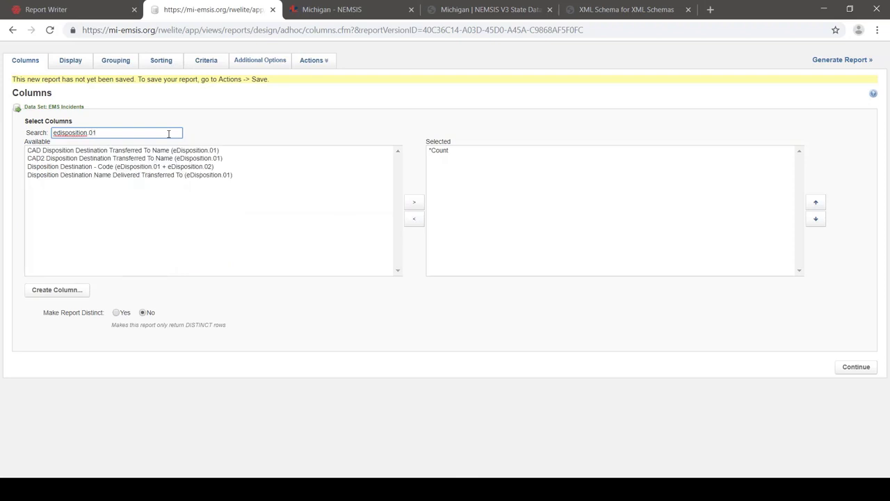
{"action": "left_click", "coordinate": [116, 176]}
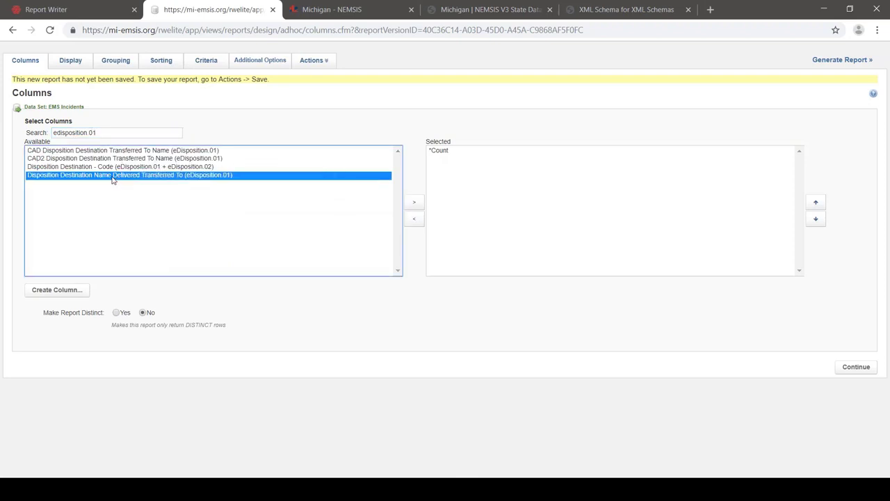
{"action": "left_click", "coordinate": [413, 203]}
Add the Disposition Destination Code Delivered Transferred To (eDisposition.02) column and place it before the destination name column
{"action": "left_click", "coordinate": [160, 135]}
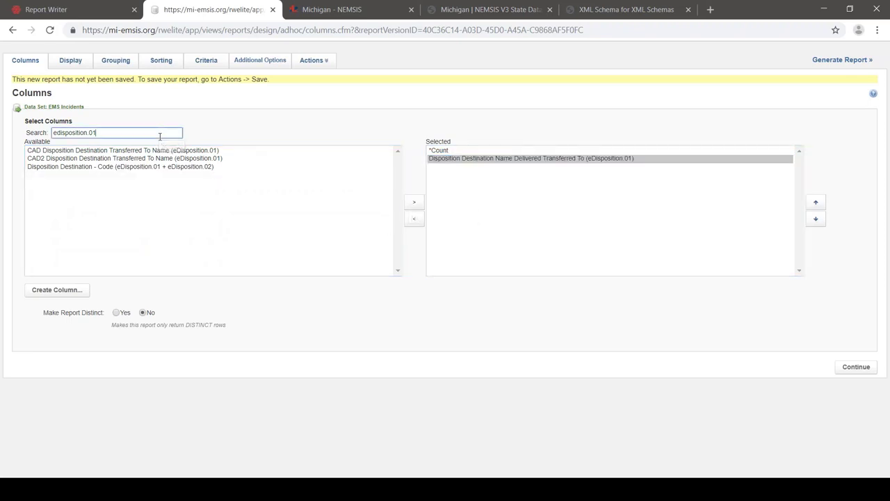
{"action": "key", "text": "BackSpace"}
{"action": "type", "text": "2"}
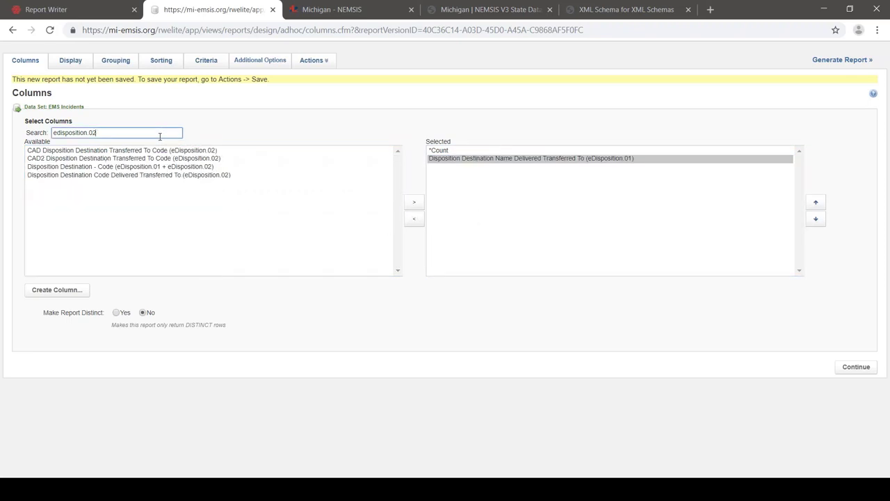
{"action": "left_click", "coordinate": [139, 176]}
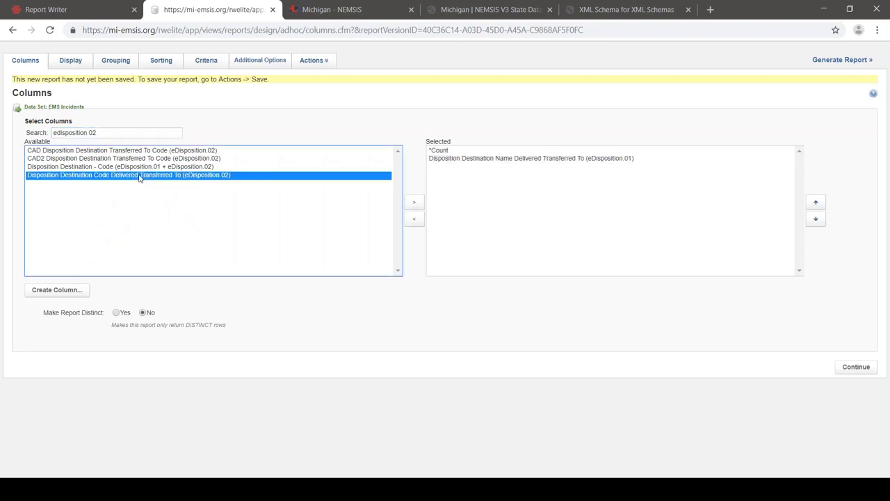
{"action": "left_click", "coordinate": [414, 202]}
{"action": "left_click", "coordinate": [457, 169]}
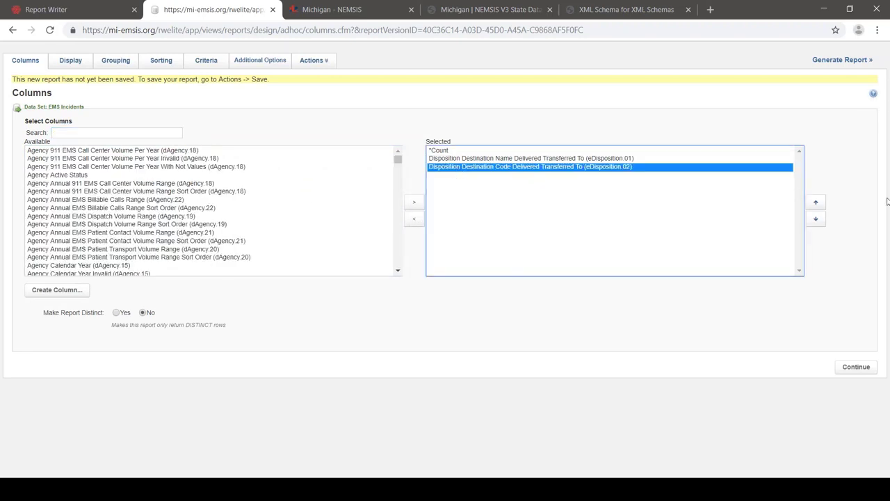
{"action": "left_click", "coordinate": [812, 203]}
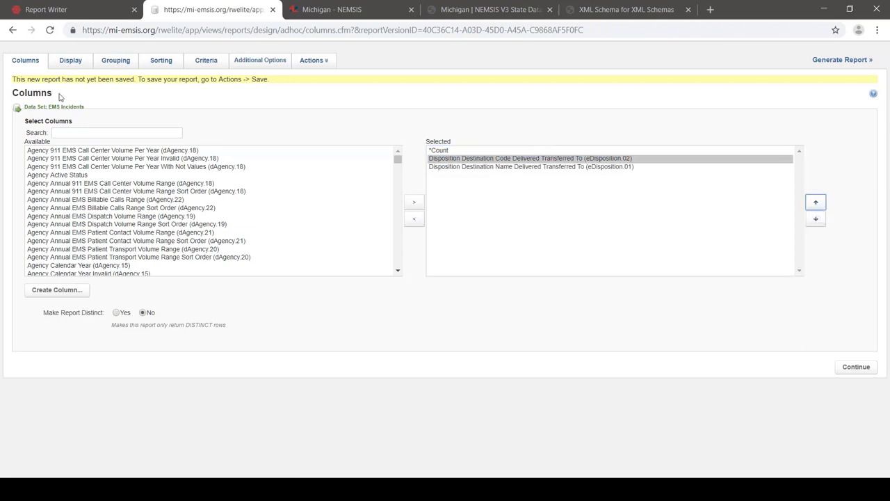
Sort the report by Disposition Destination Code Delivered Transferred To (eDisposition.02) in ascending order
{"action": "left_click", "coordinate": [150, 62]}
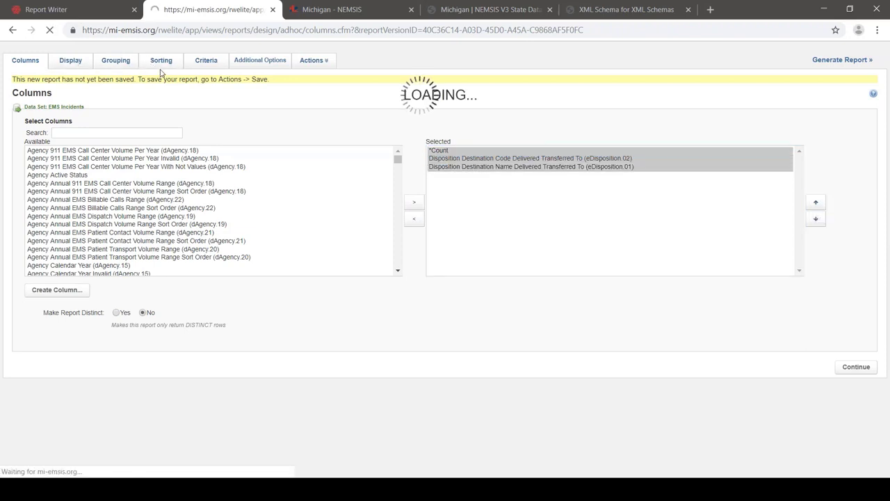
{"action": "left_click", "coordinate": [106, 160]}
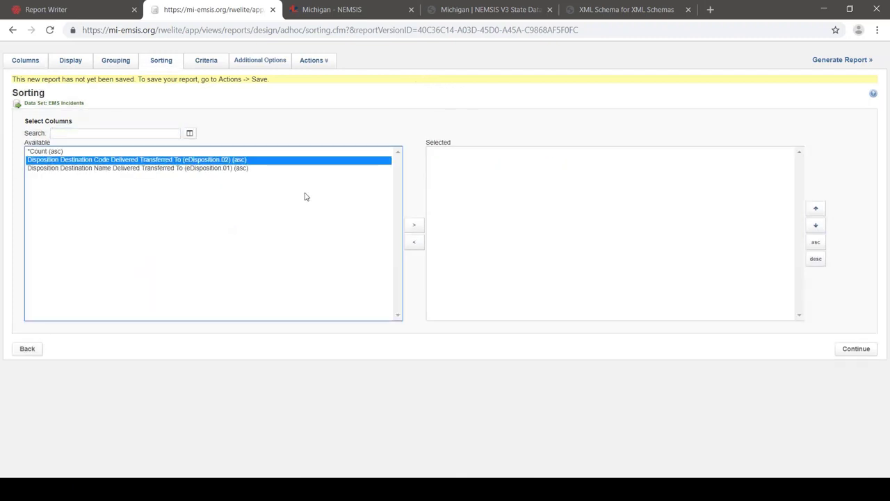
{"action": "left_click", "coordinate": [414, 227]}
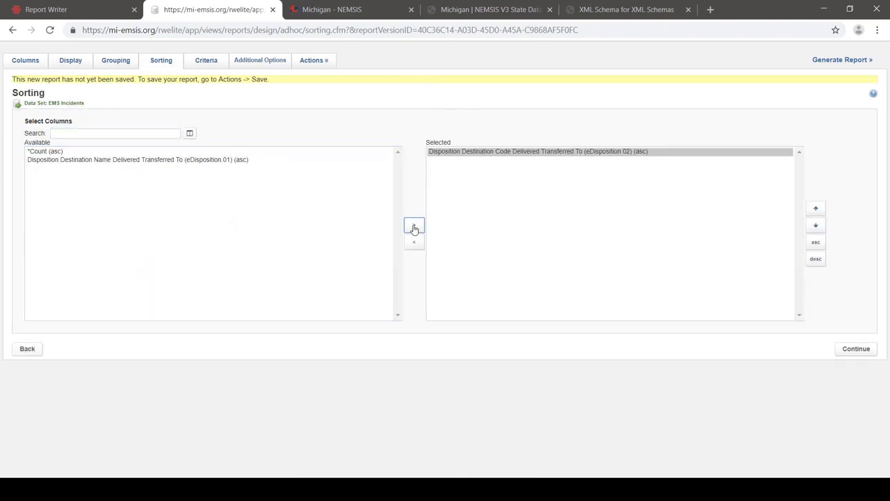
Delete the Incident Unit Notified By Dispatch Date Time (eTimes.03) This Month criterion, keeping Agency Region, and generate the report
{"action": "left_click", "coordinate": [207, 61]}
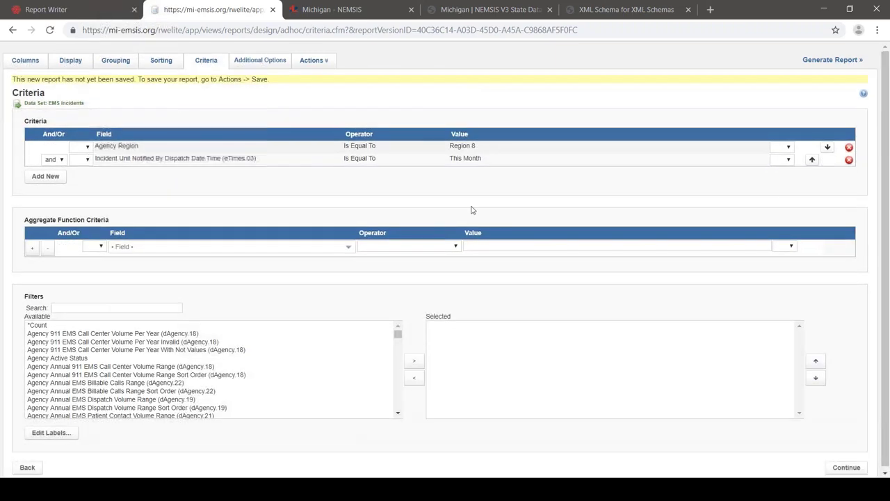
{"action": "left_click", "coordinate": [849, 160]}
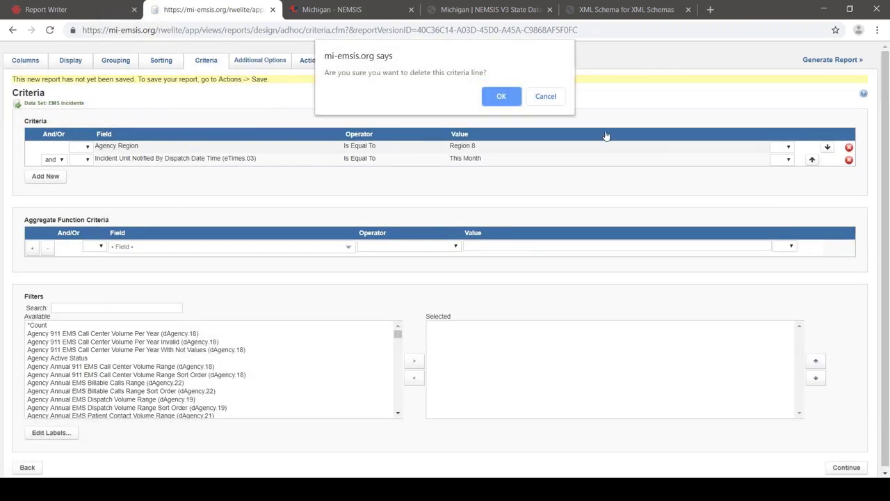
{"action": "left_click", "coordinate": [512, 98]}
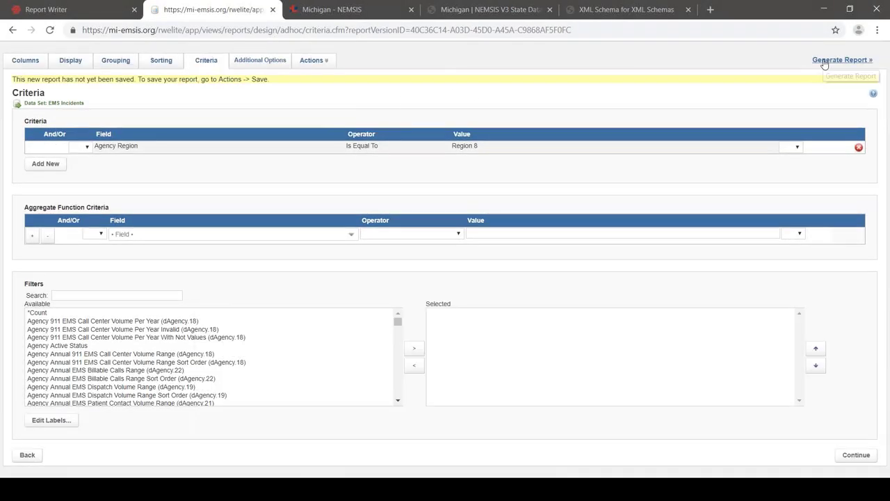
{"action": "left_click", "coordinate": [824, 62]}
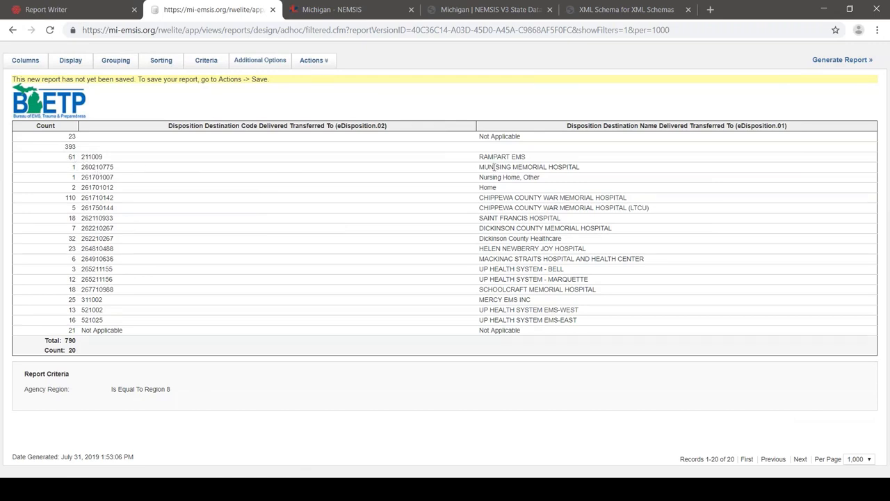
Compare the destination codes of the Dickinson County Memorial Hospital and Dickinson County Healthcare rows, and return to the Report Writer start page
{"action": "triple_click", "coordinate": [63, 230]}
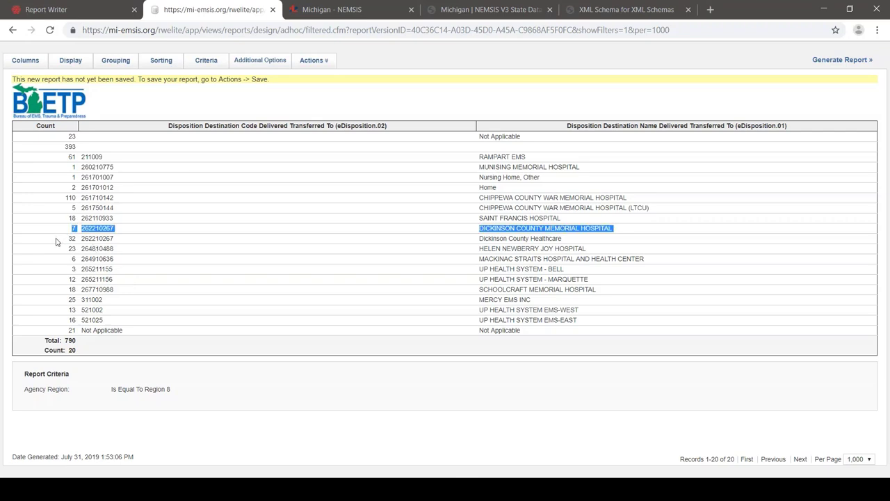
{"action": "left_click", "coordinate": [33, 245], "text": "shift"}
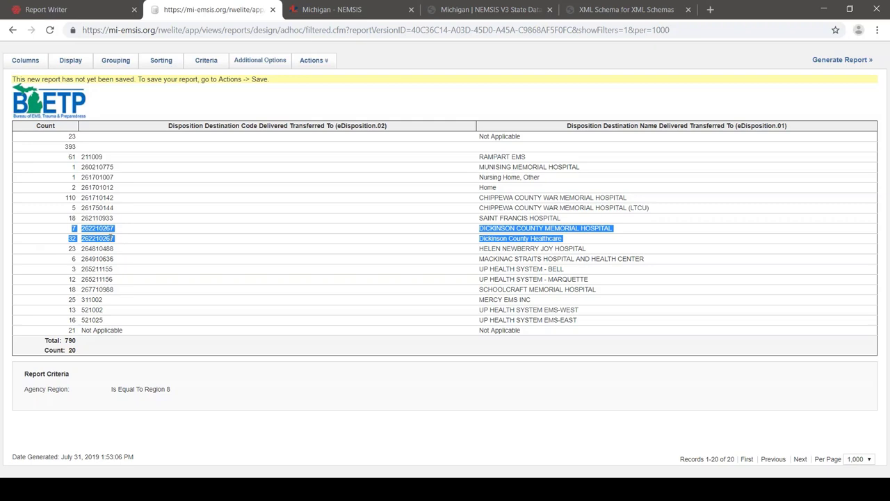
{"action": "key", "text": "ctrl+plus"}
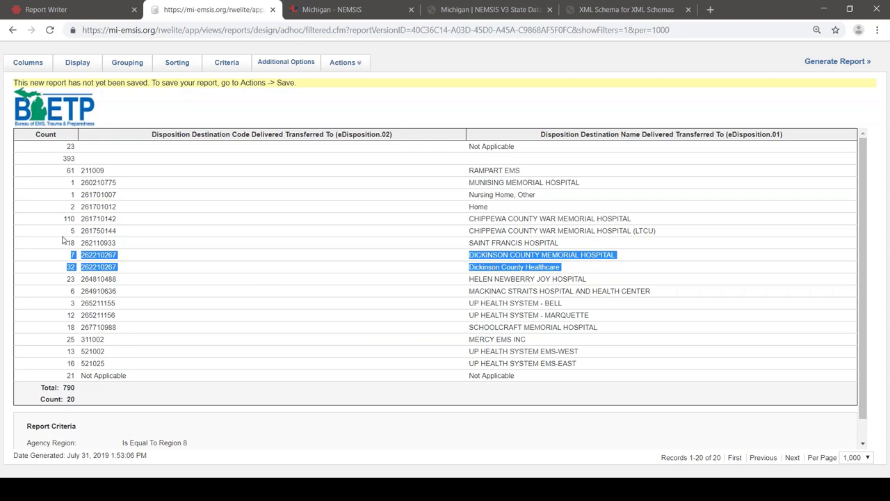
{"action": "double_click", "coordinate": [96, 254]}
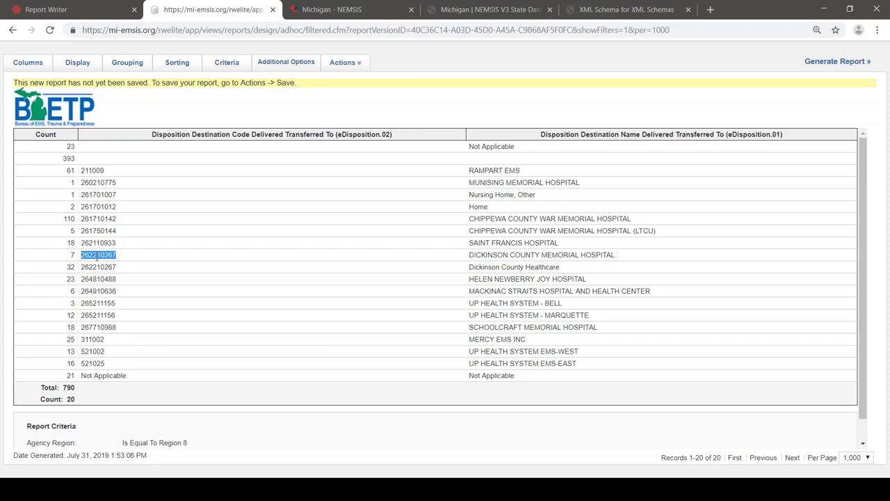
{"action": "key", "text": "ctrl+shift+Tab"}
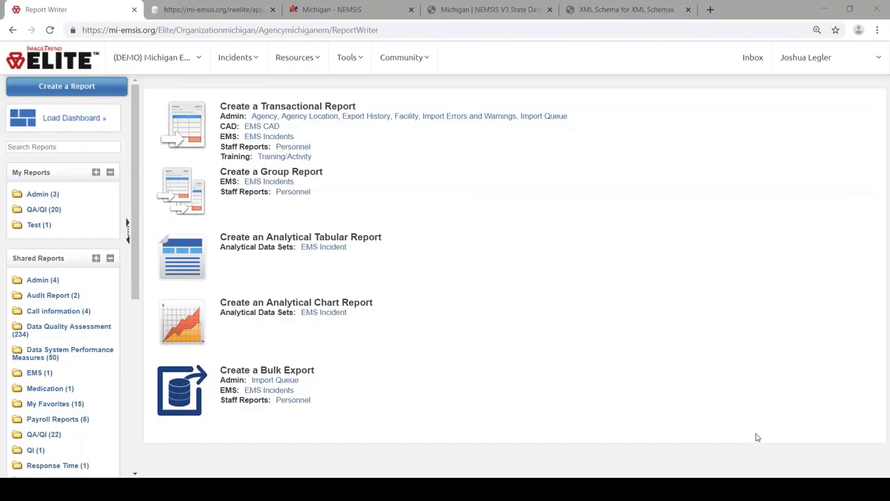